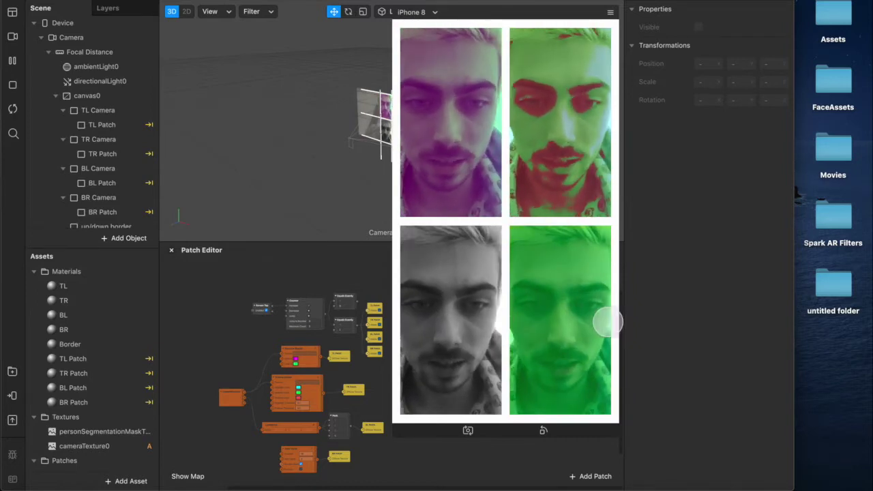
- Preview the finished four-panel camera effect and look through its materials, textures and patches
click(575, 312)
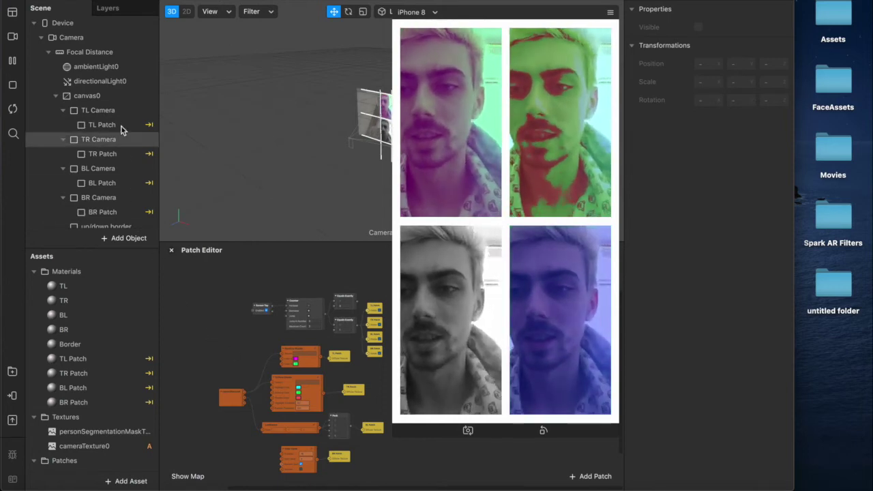
scroll(73, 353, down, 1)
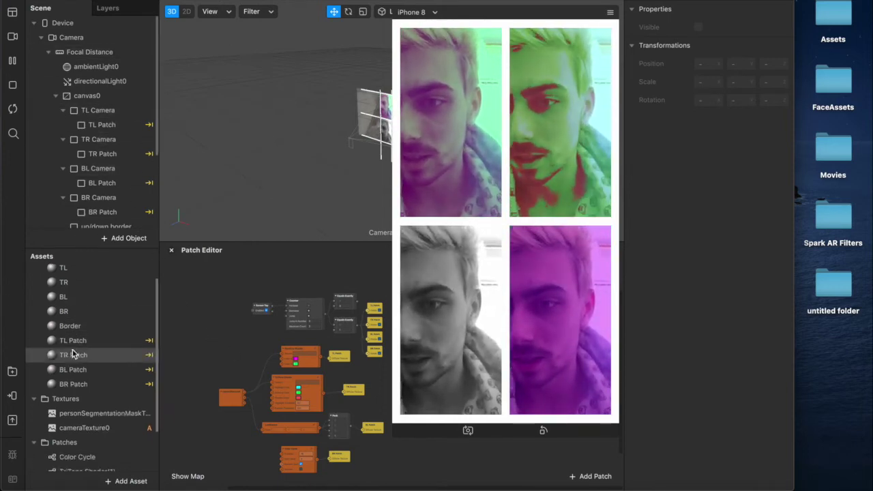
scroll(74, 354, up, 1)
scroll(73, 361, down, 4)
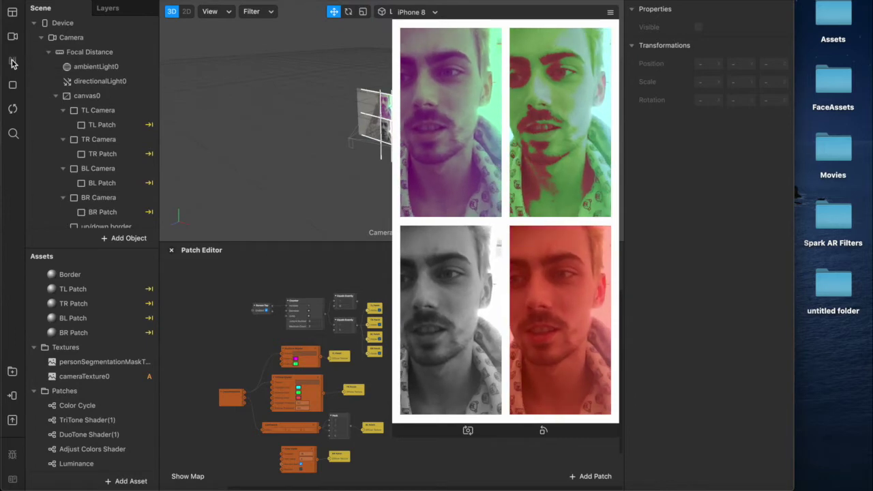
click(13, 63)
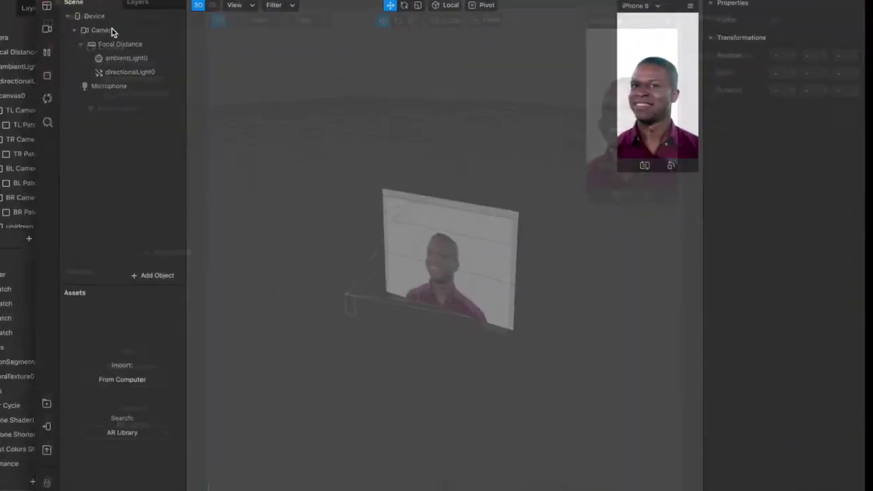
- Switch the preview video to the FaceTime HD Camera (Built-in) and enlarge the simulator preview
click(11, 10)
click(83, 32)
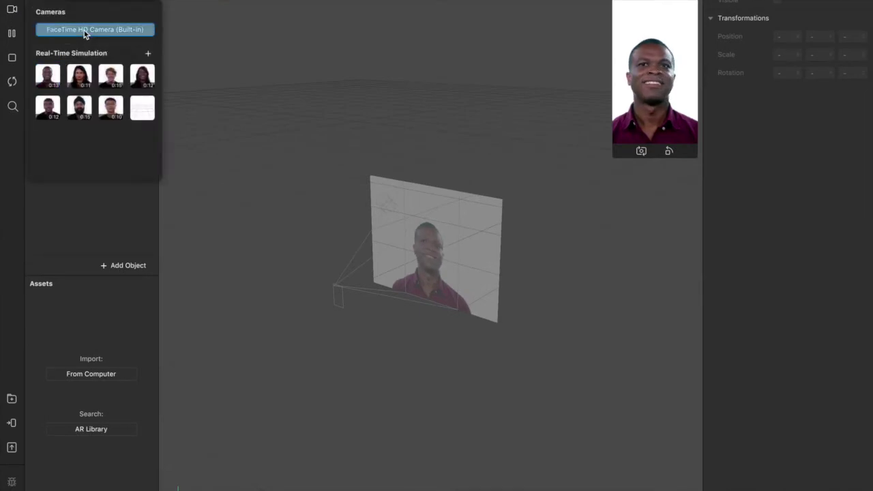
drag(620, 162, 576, 224)
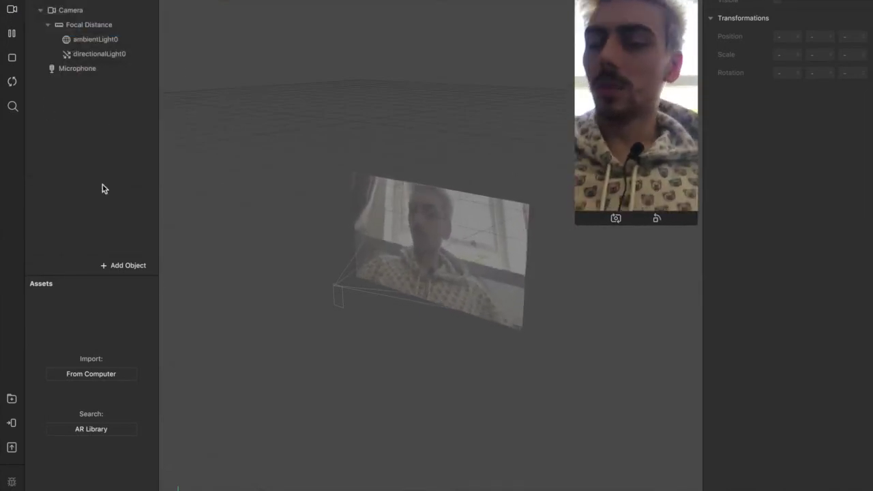
- Add a rectangle to the scene and duplicate it three times to get four rectangles on the canvas
click(128, 266)
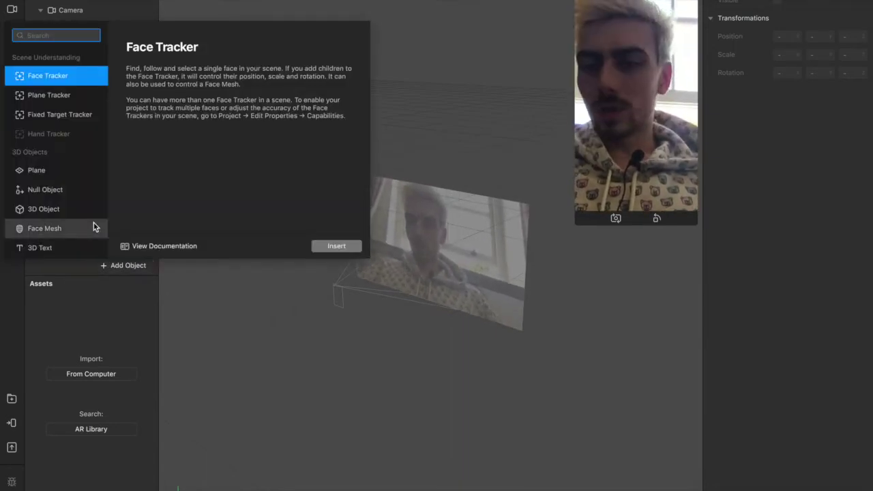
scroll(93, 225, down, 4)
double_click(67, 218)
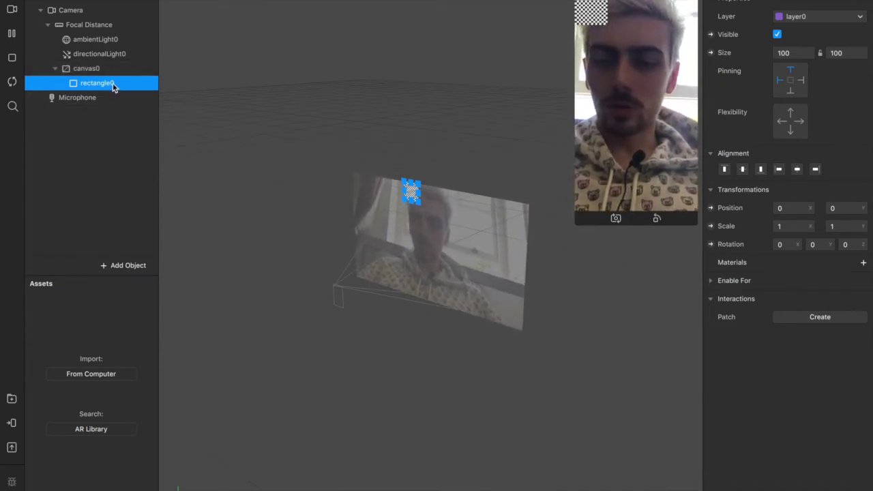
key(super+d)
key(super+d)
key(super+d)
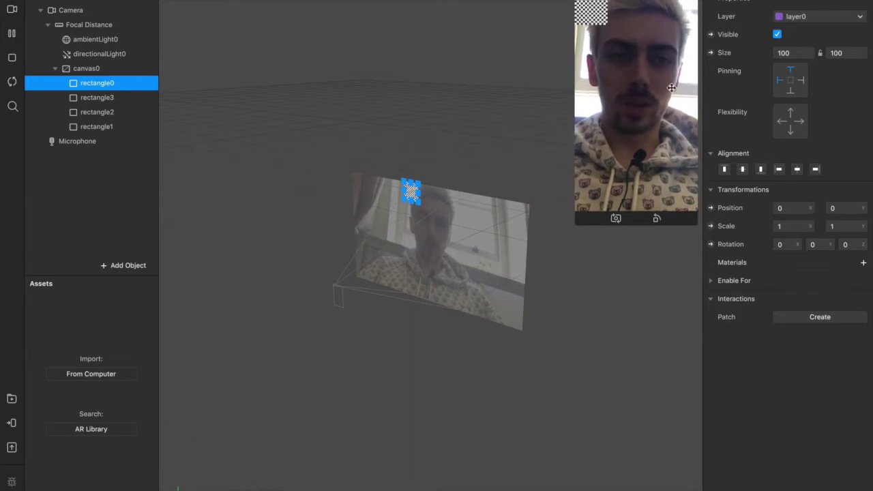
- Rename rectangle0 as TL and rectangle3 as TR
double_click(88, 83)
text(TL)
key(Return)
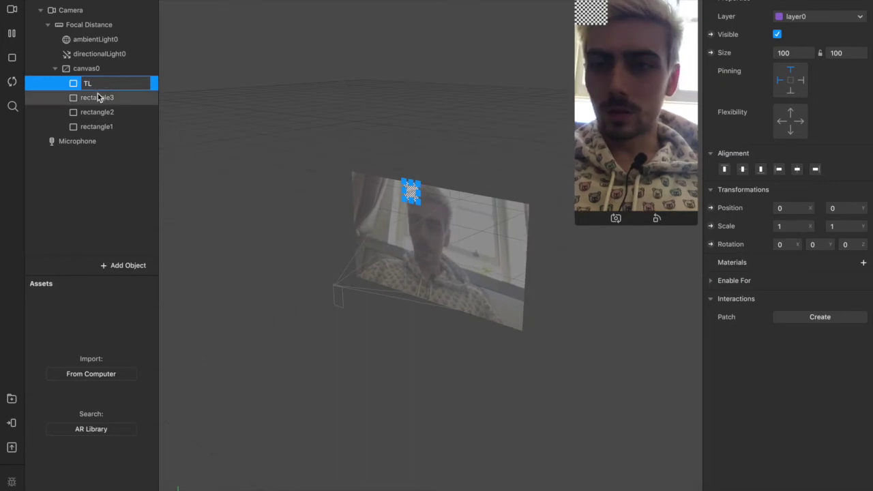
double_click(101, 98)
text(TR)
key(Return)
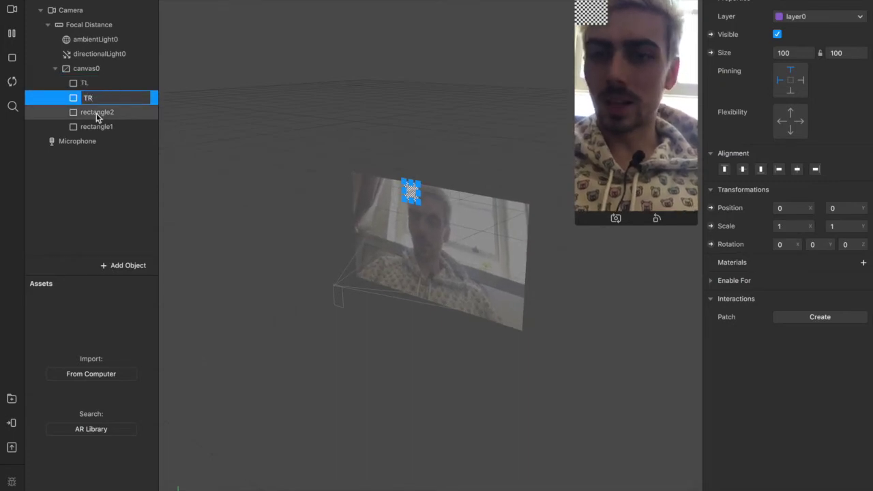
- Rename rectangle2 as BL and rectangle1 as BR
double_click(97, 113)
text(BL)
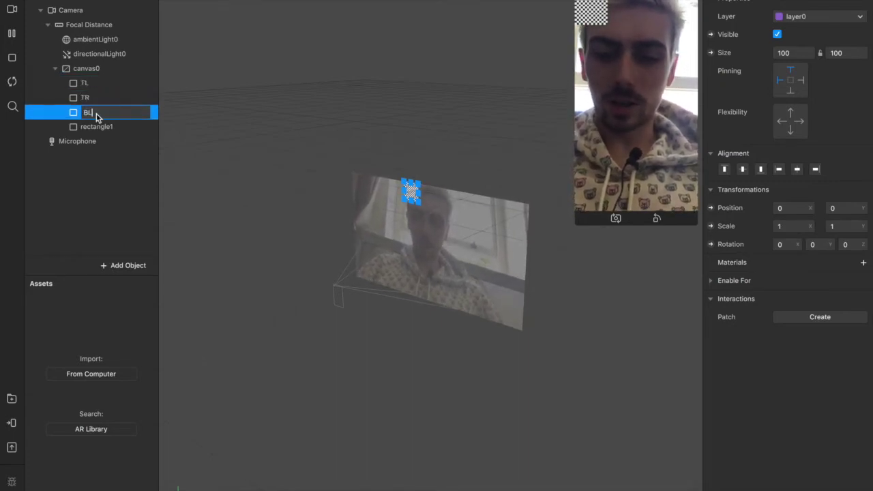
key(Return)
double_click(96, 127)
text(B)
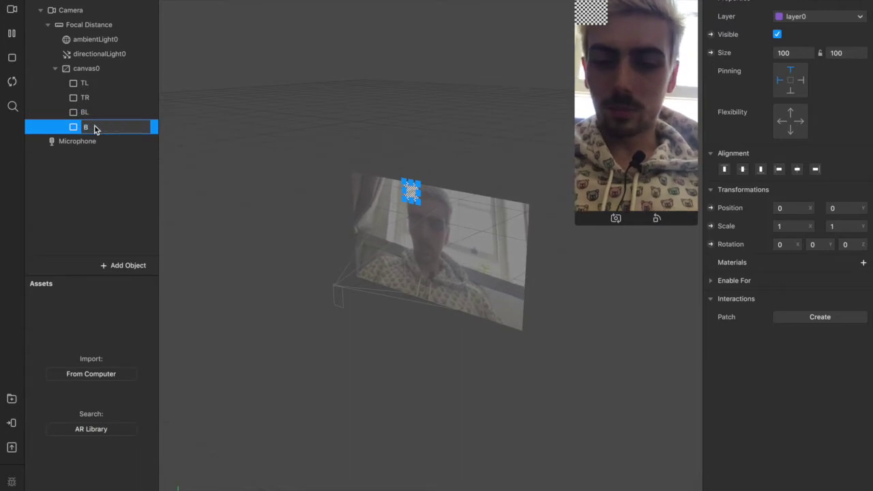
text(R)
key(Return)
- Select the rectangles TL, TR, BL and BR together and set their size to 375 by 667
click(101, 82)
click(91, 137)
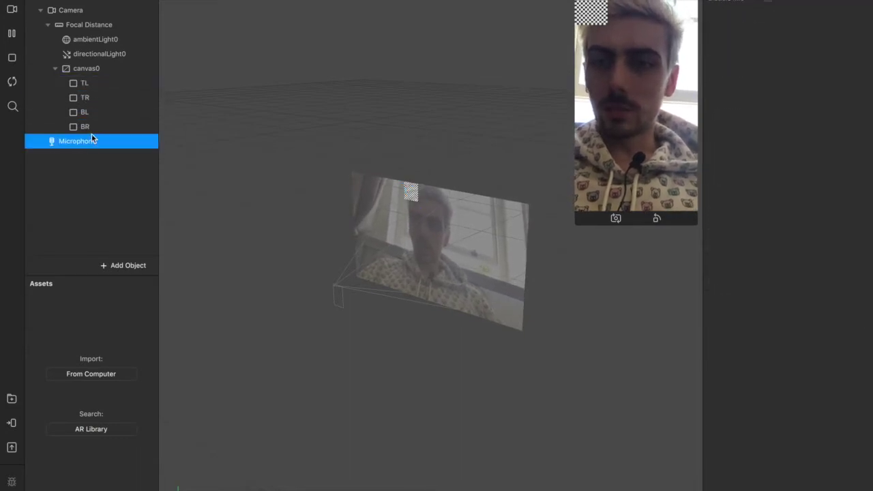
click(92, 127)
shift+click(101, 84)
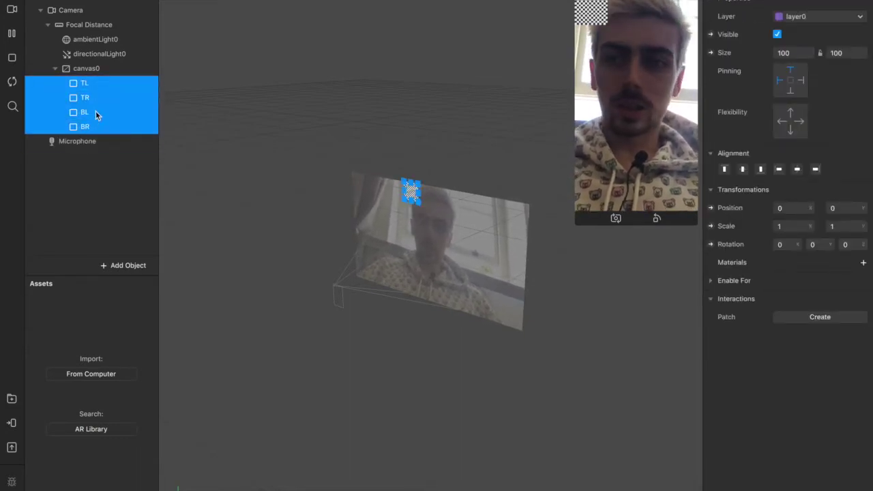
click(789, 53)
text(375)
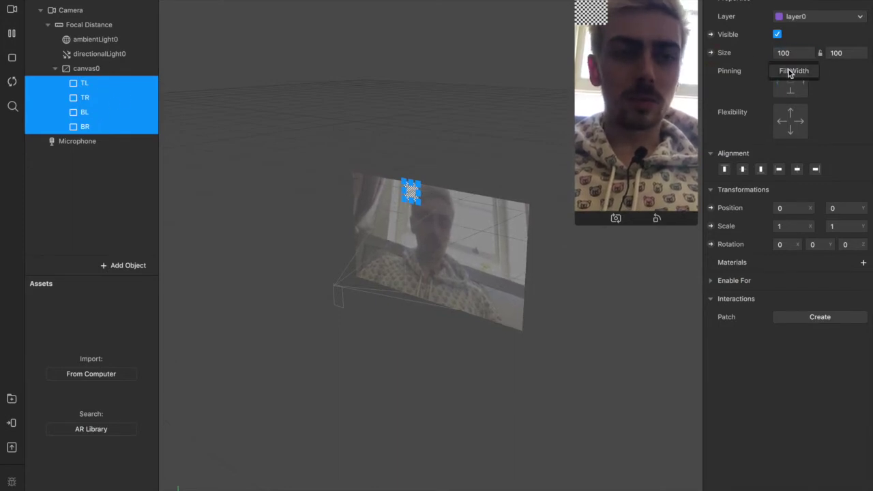
click(830, 52)
text(667)
key(Return)
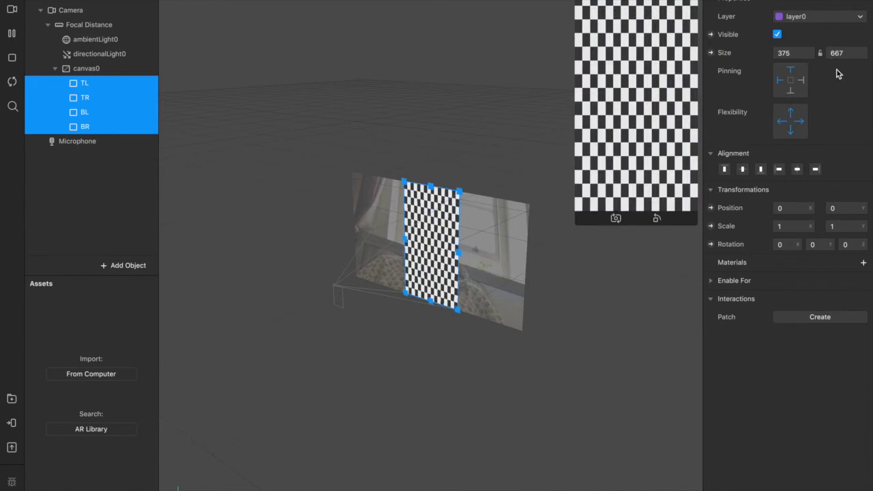
- Set the size of all four selected rectangles to 187.5 by 333.5
click(795, 53)
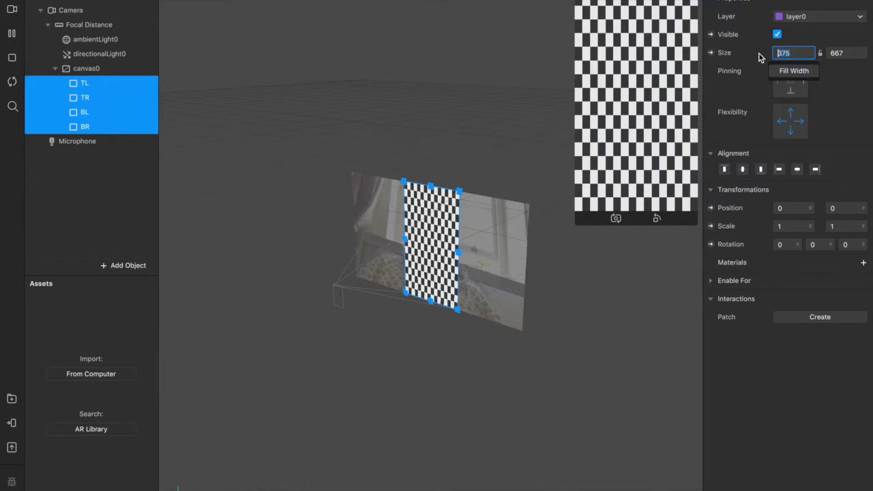
text(187.5)
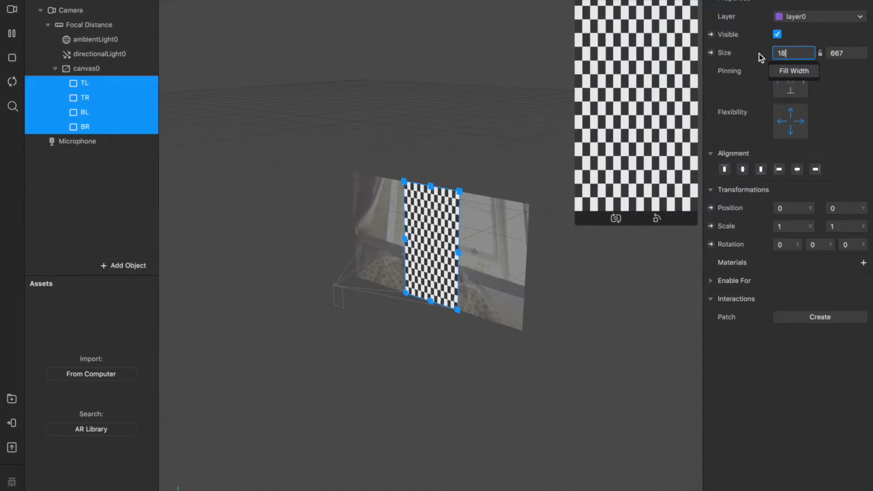
key(Return)
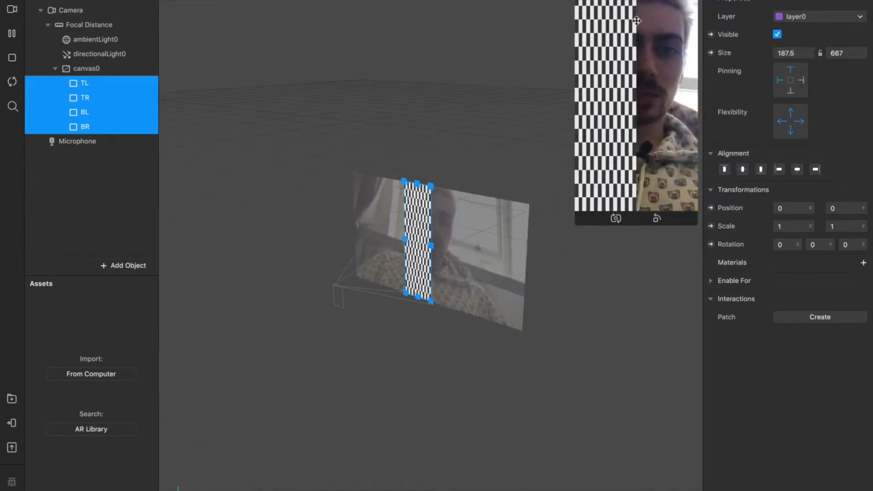
click(838, 55)
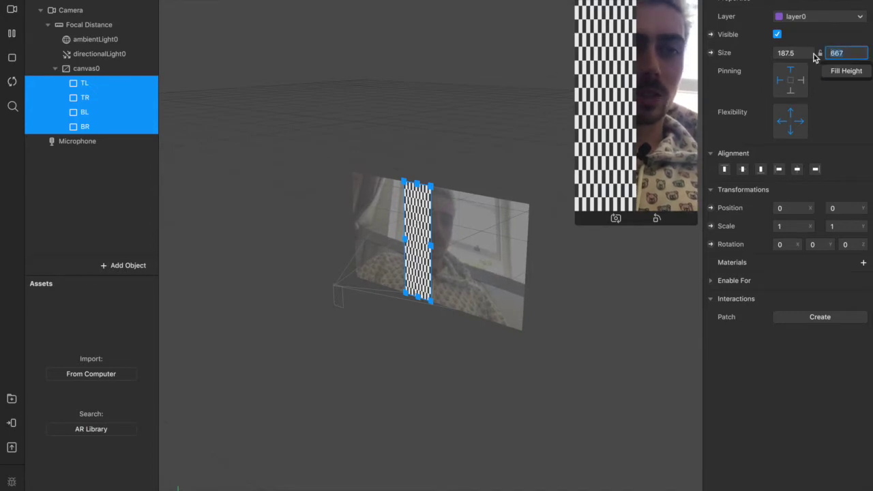
text(333.)
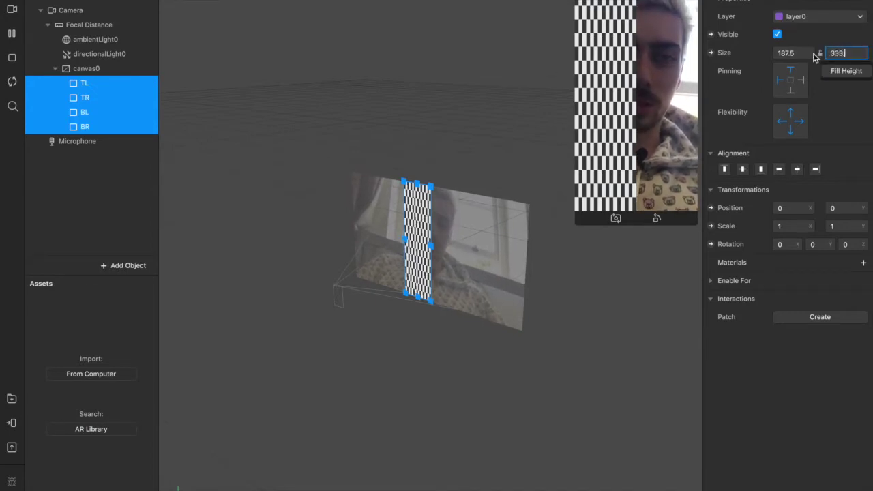
text(5)
key(Return)
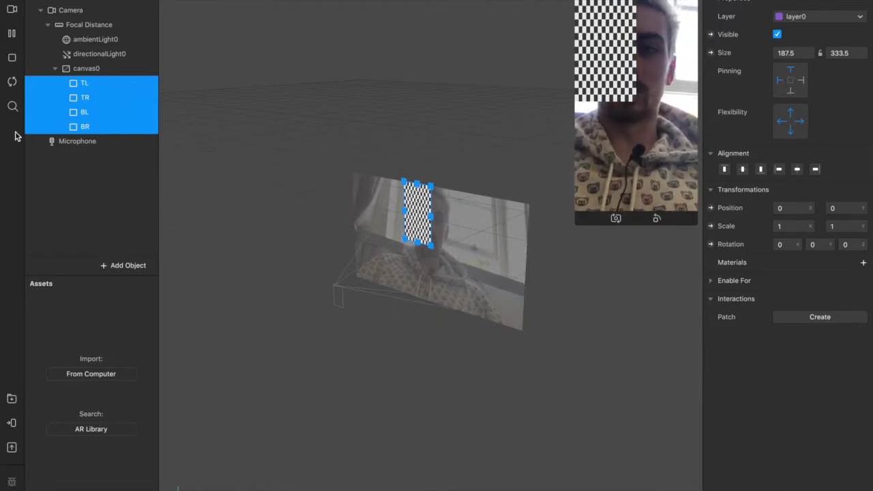
- Align the TR rectangle to the right edge of the canvas
double_click(86, 83)
click(95, 100)
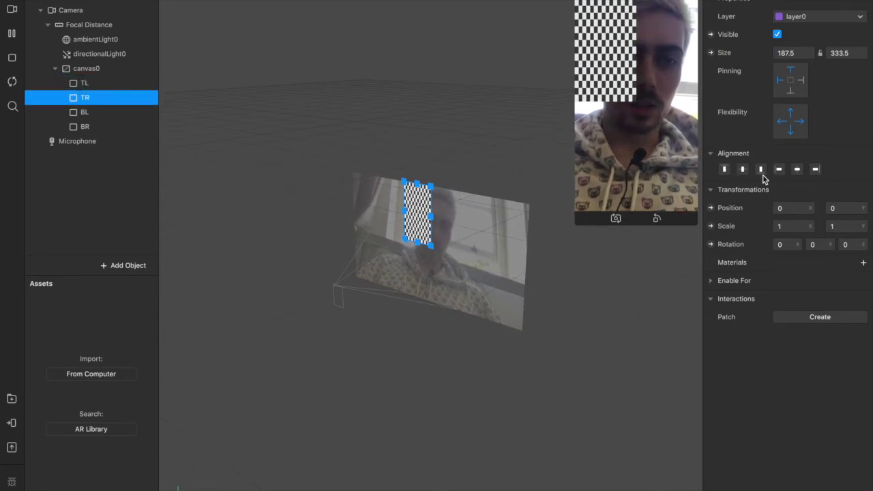
click(815, 169)
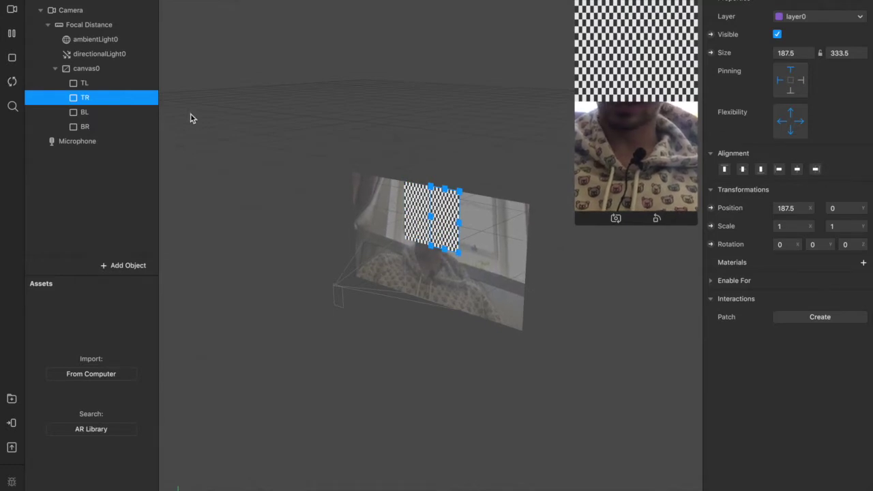
- Align the BL rectangle to the canvas bottom and the BR rectangle to the bottom-right corner
click(96, 111)
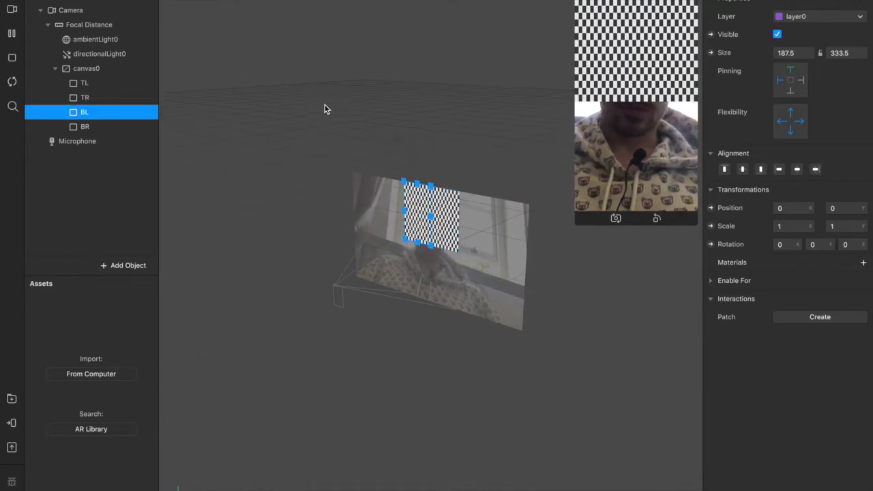
click(761, 170)
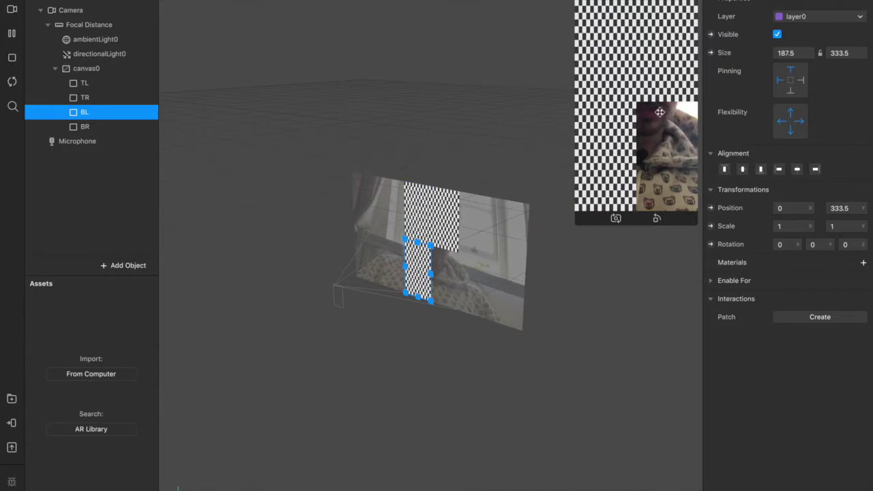
click(102, 127)
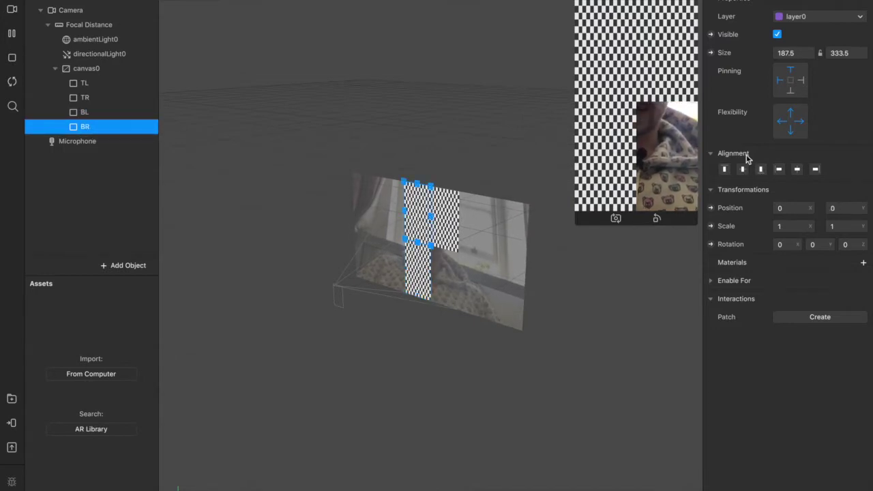
click(761, 170)
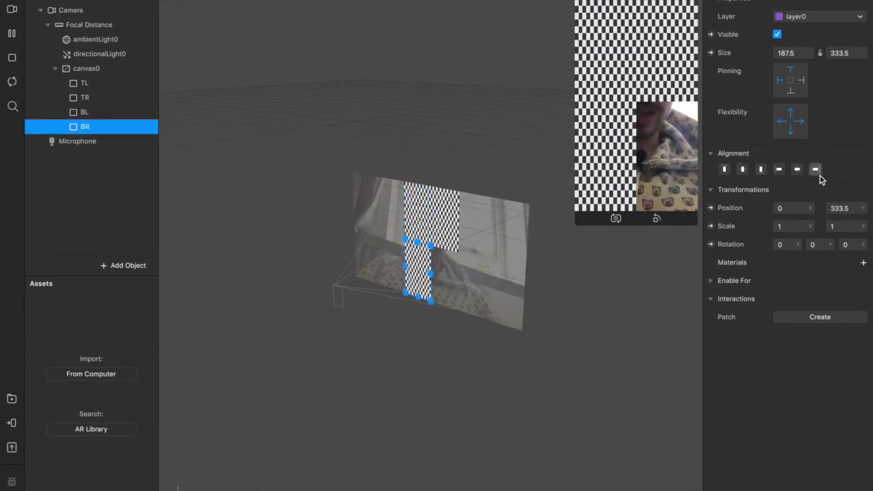
click(816, 171)
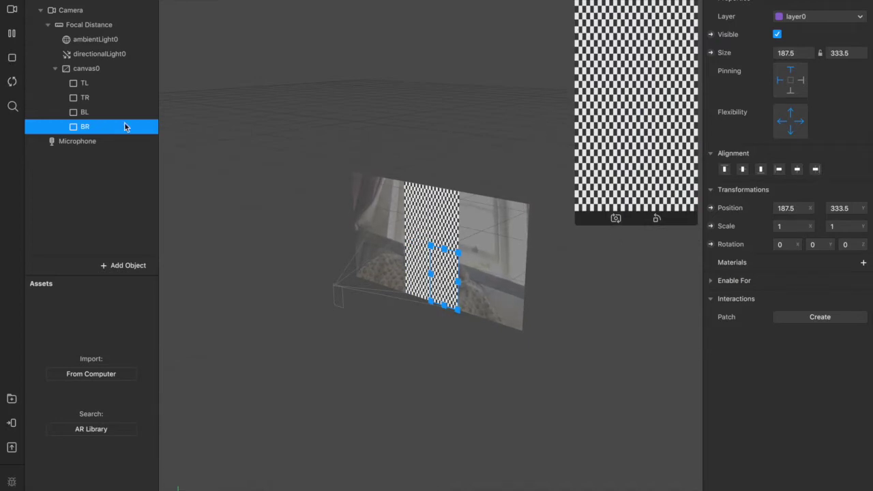
- Create a new material for the TL rectangle and rename that material as TL
click(89, 83)
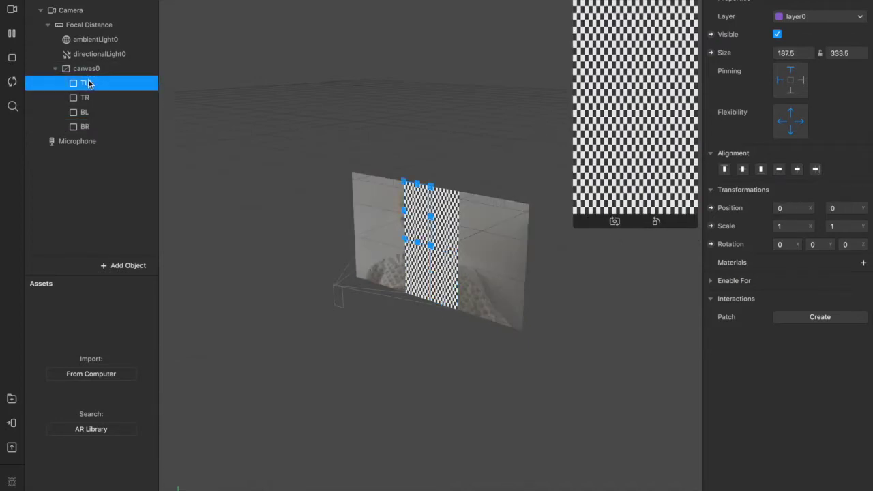
click(861, 261)
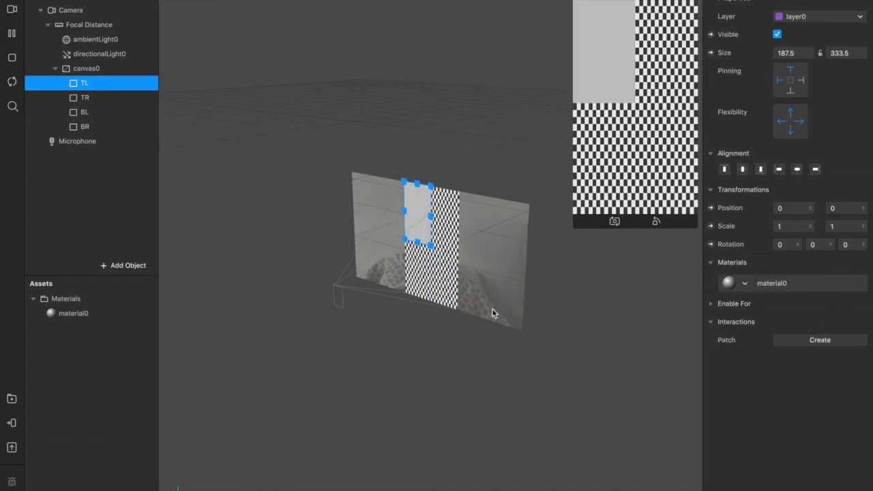
double_click(81, 314)
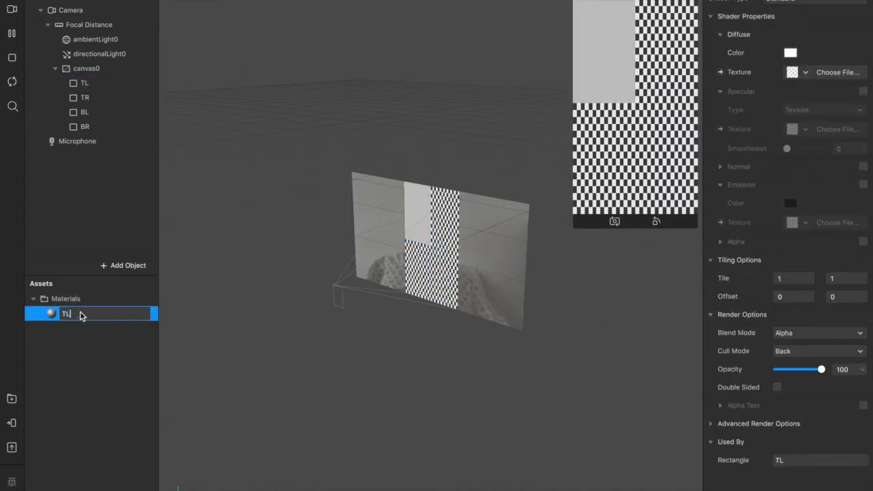
key(Return)
- Create a new material for the TR rectangle and rename that material as TR
click(95, 98)
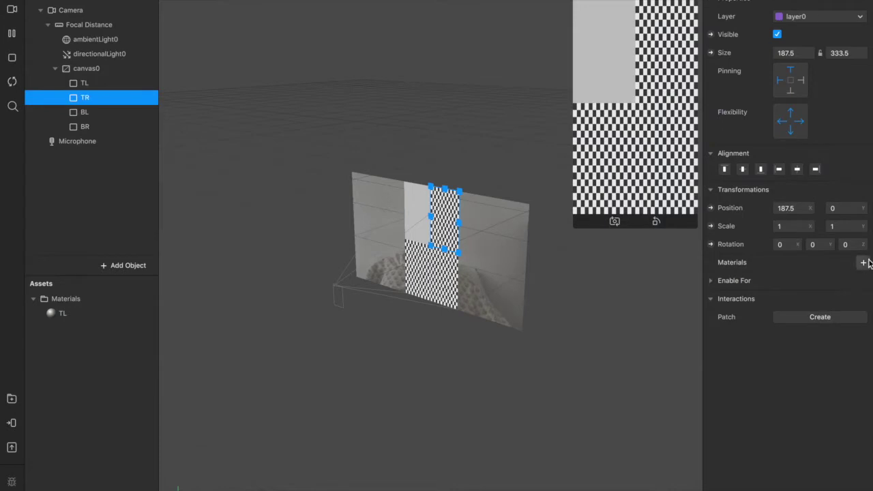
click(863, 264)
click(802, 302)
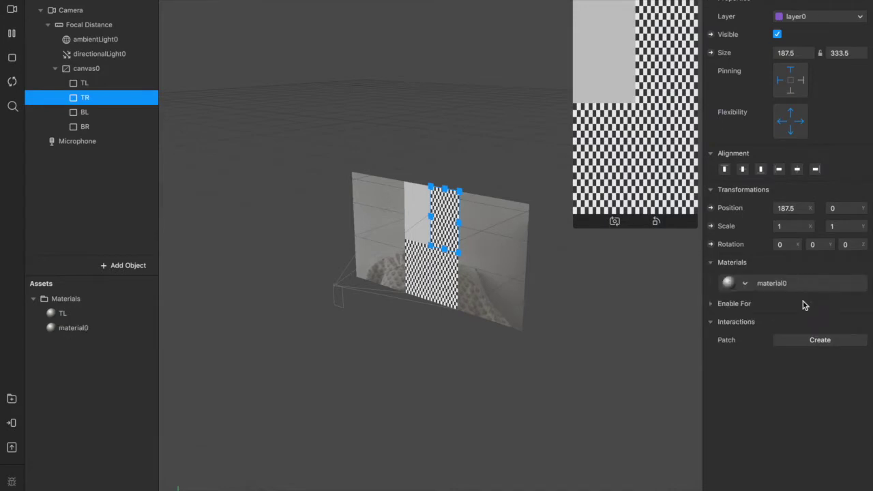
double_click(80, 329)
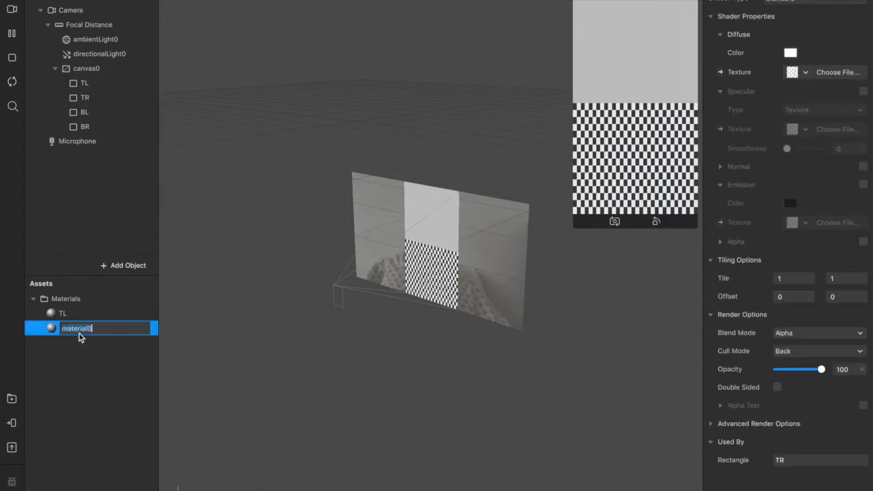
- Create a new material for the BL rectangle and rename that material as BL
click(94, 111)
click(863, 264)
click(810, 315)
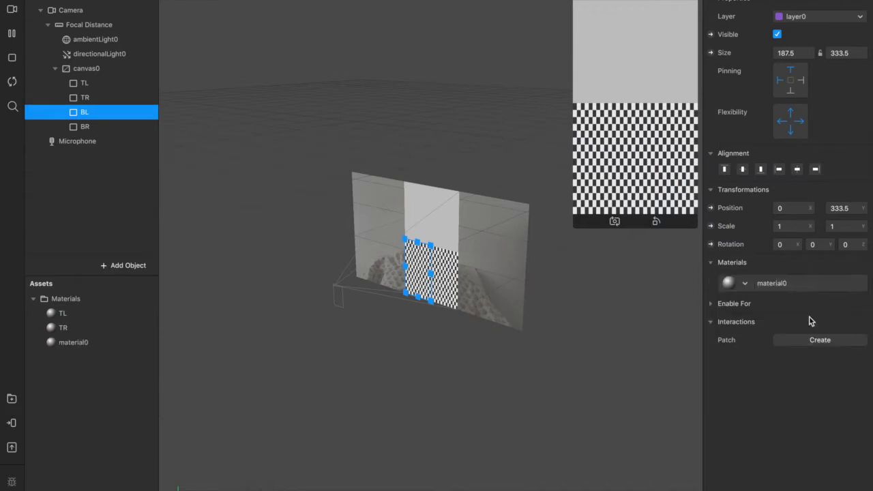
double_click(65, 343)
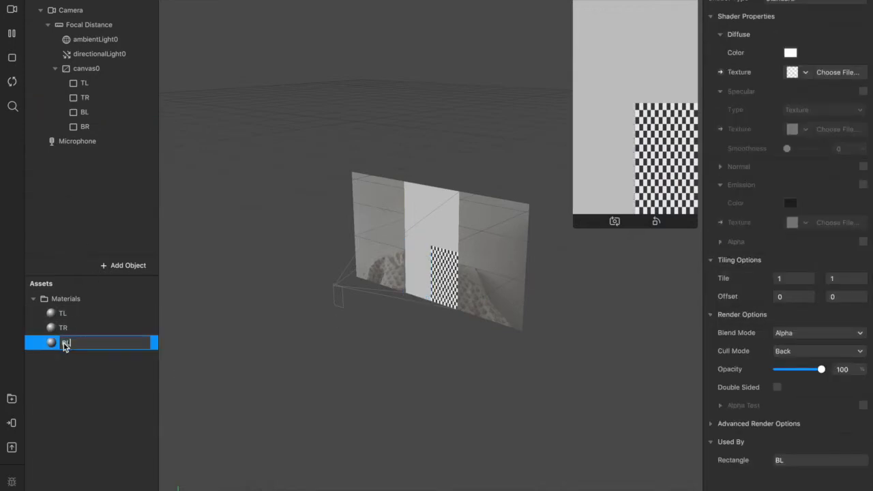
key(Return)
- Create a new material for the BR rectangle and rename that material as BR
click(94, 128)
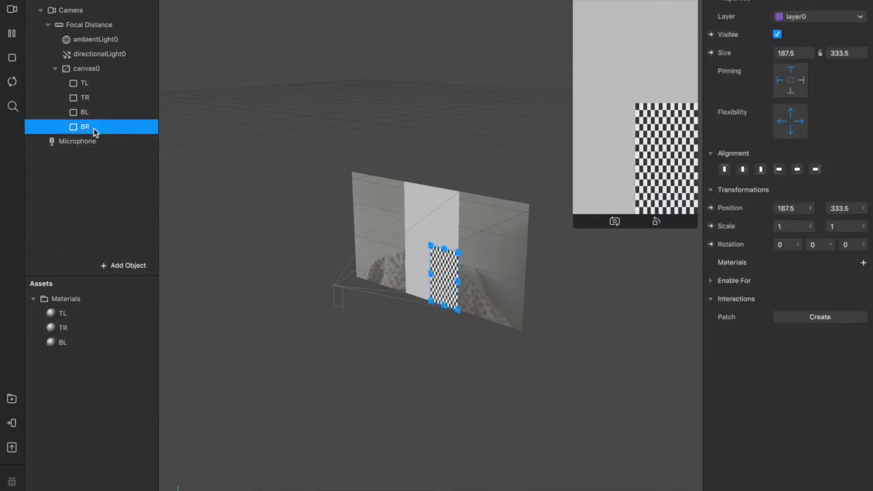
click(862, 262)
click(804, 336)
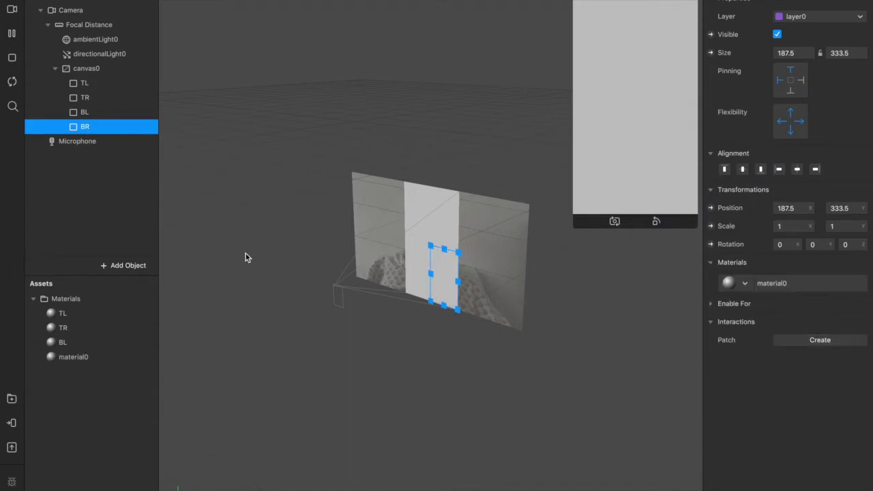
double_click(68, 357)
text(BR)
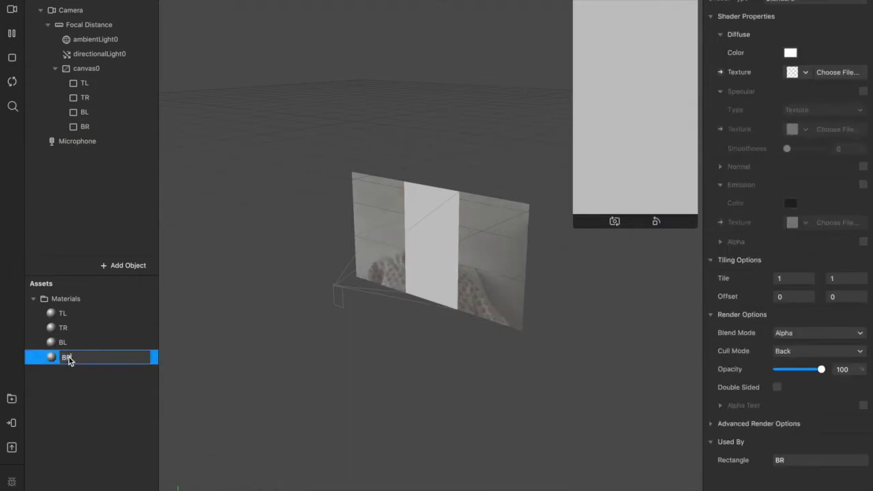
key(Return)
- Set the shader type of the TL, TR, BL and BR materials to Flat
shift+click(75, 311)
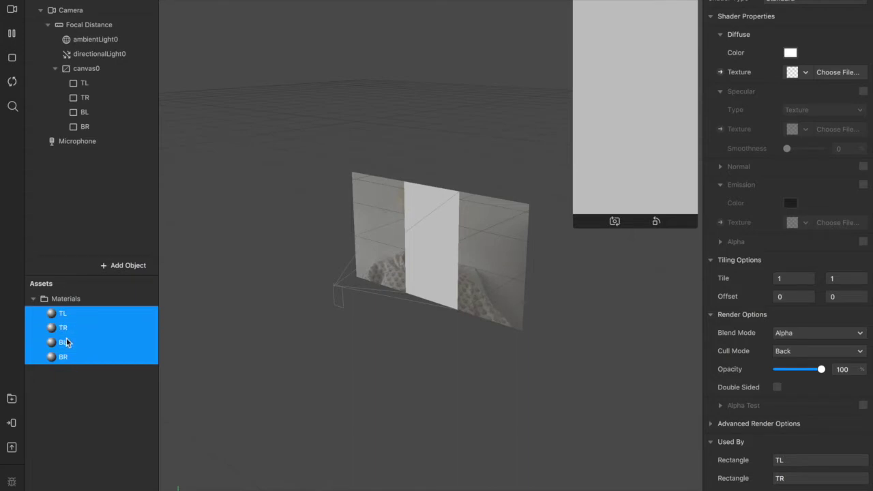
click(790, 2)
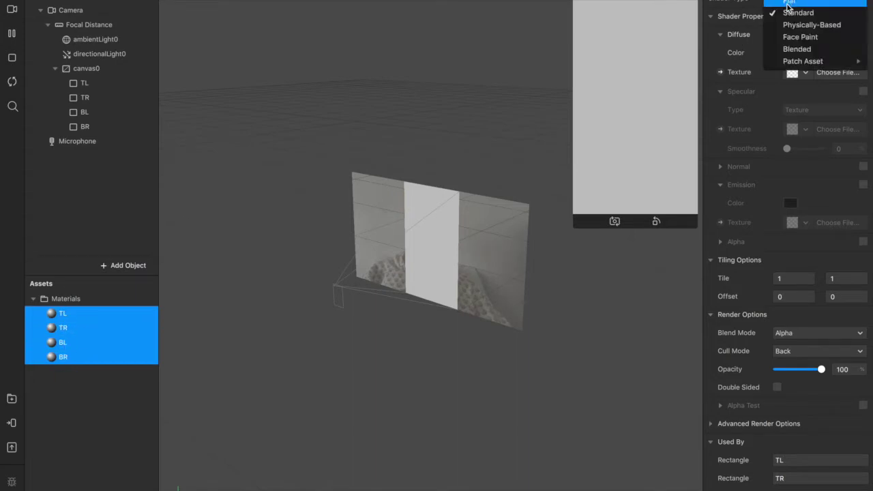
click(788, 3)
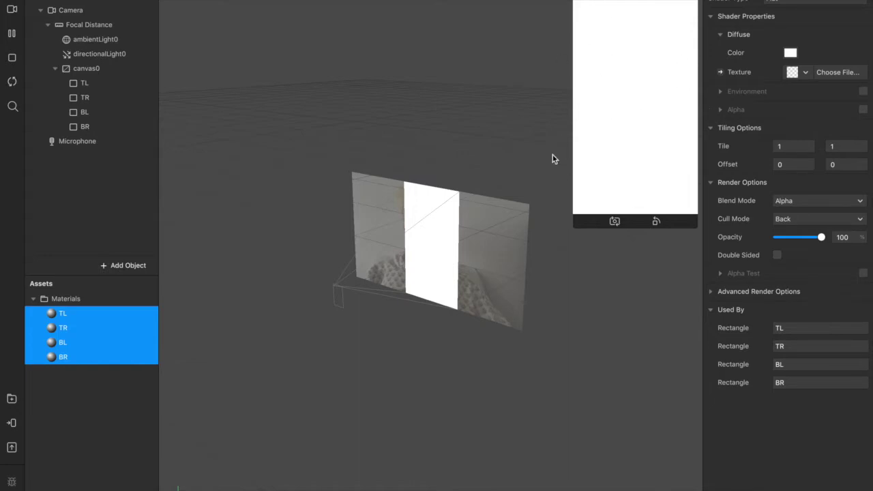
- Extract the camera's texture and assign cameraTexture0 as the diffuse texture of all four materials
click(71, 10)
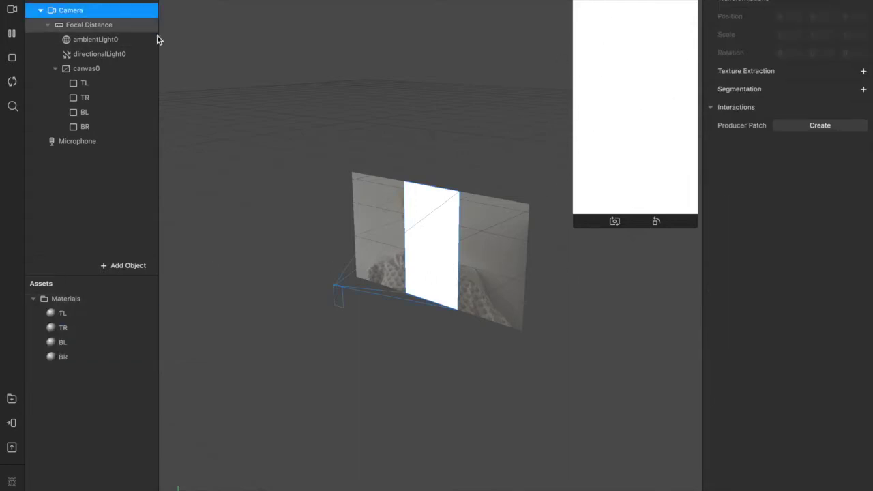
click(864, 73)
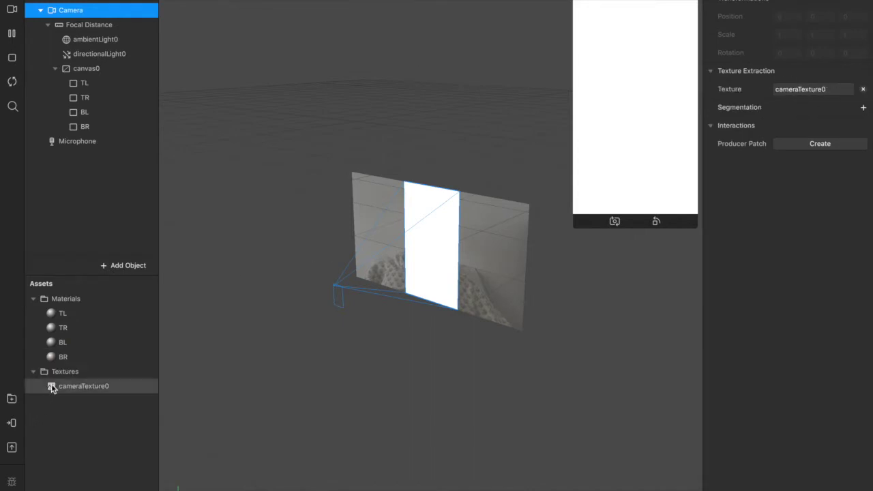
double_click(63, 313)
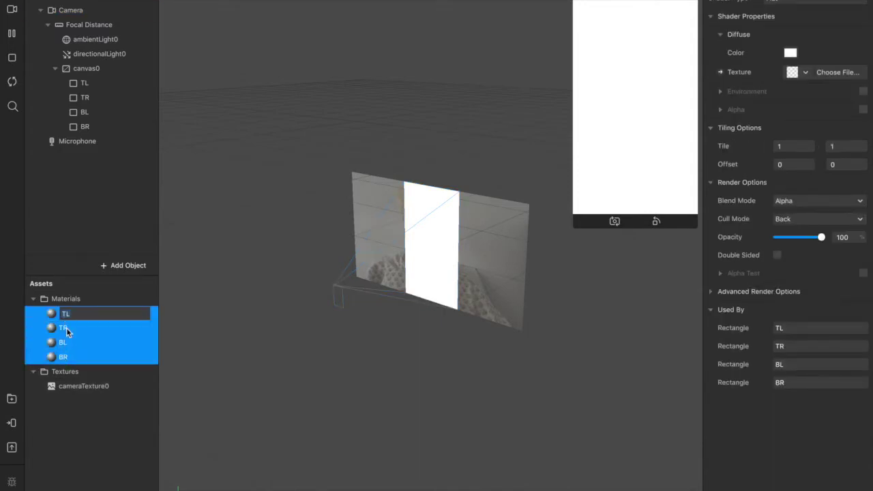
key(Return)
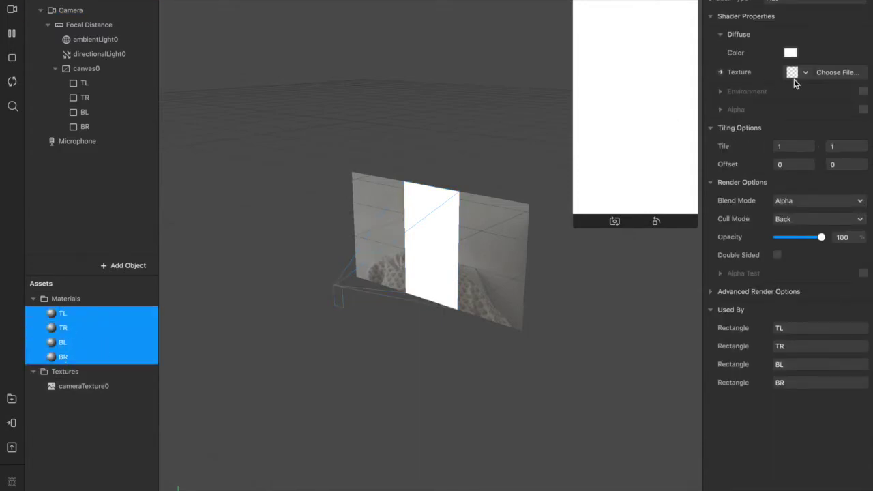
click(803, 72)
click(785, 92)
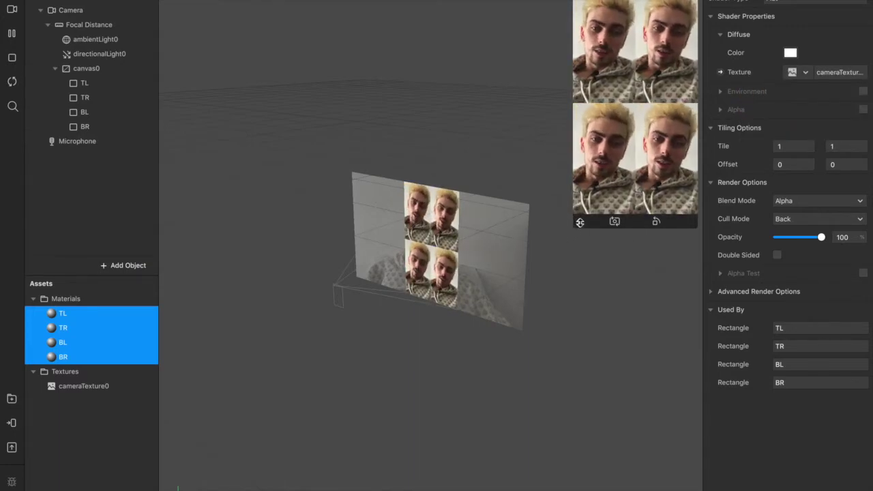
- Enlarge the phone preview and clear the selection of the materials
drag(574, 229, 488, 379)
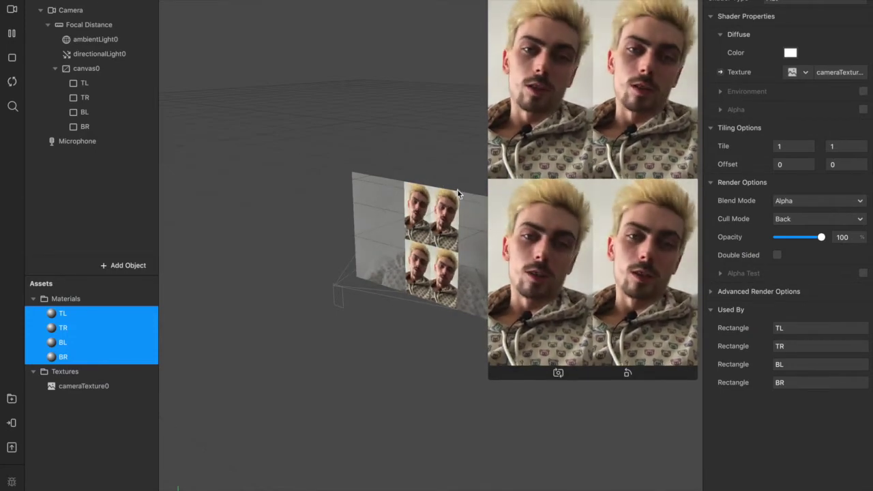
click(478, 203)
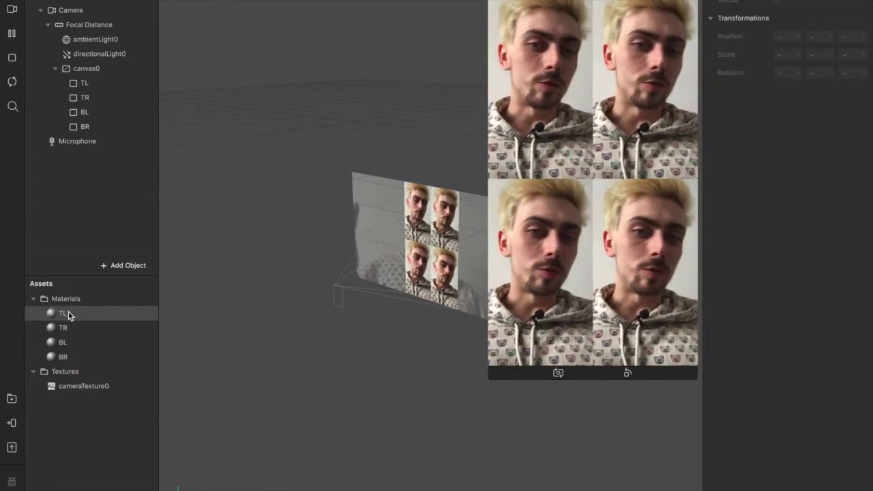
- Set the TL material's diffuse colour to the yellow Lemon pencil
click(68, 313)
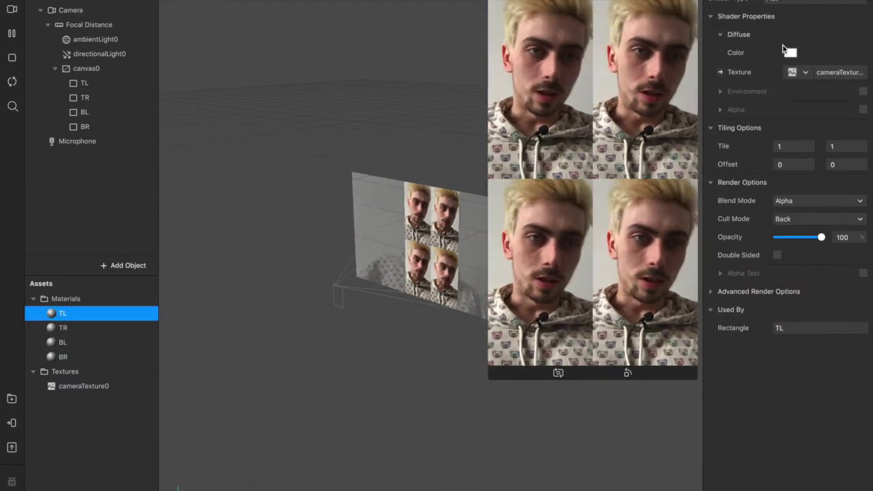
click(789, 53)
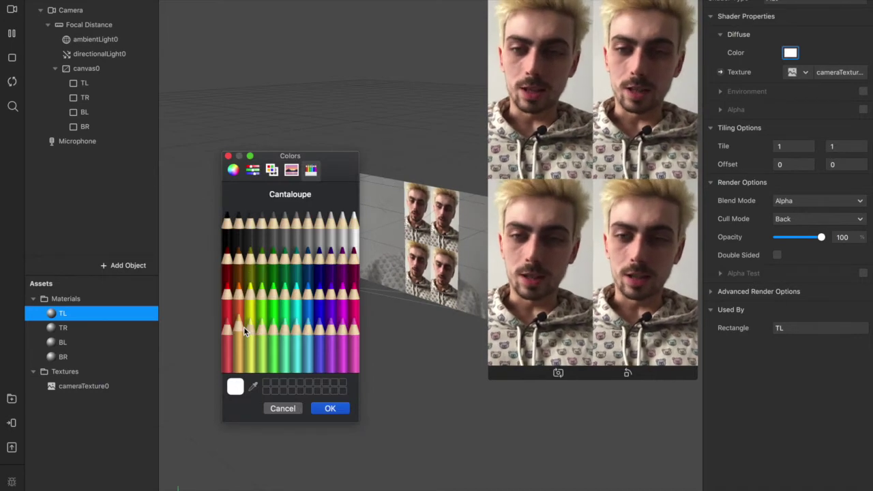
click(247, 303)
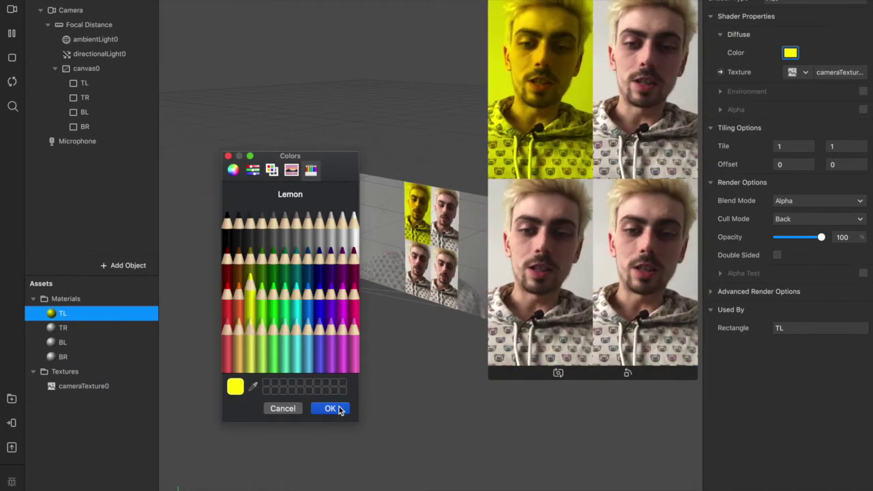
click(339, 409)
- Set the TR material's diffuse colour to the light green Honeydew pencil
click(95, 327)
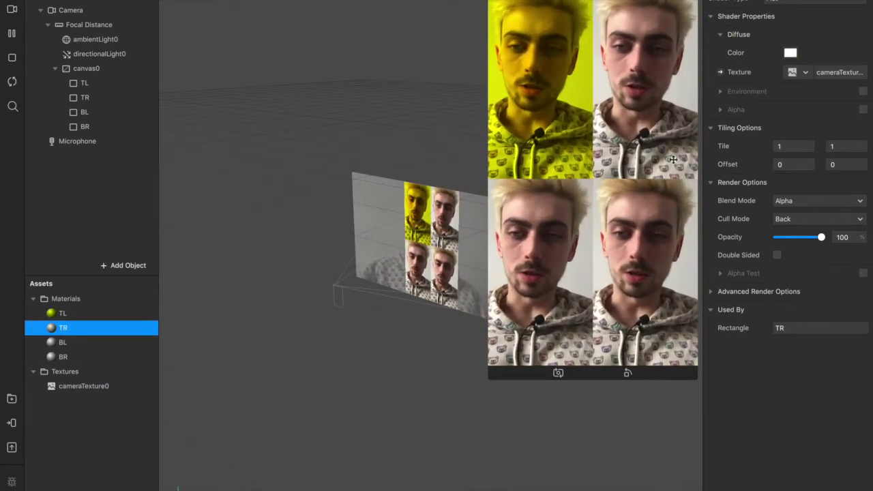
click(790, 52)
click(261, 336)
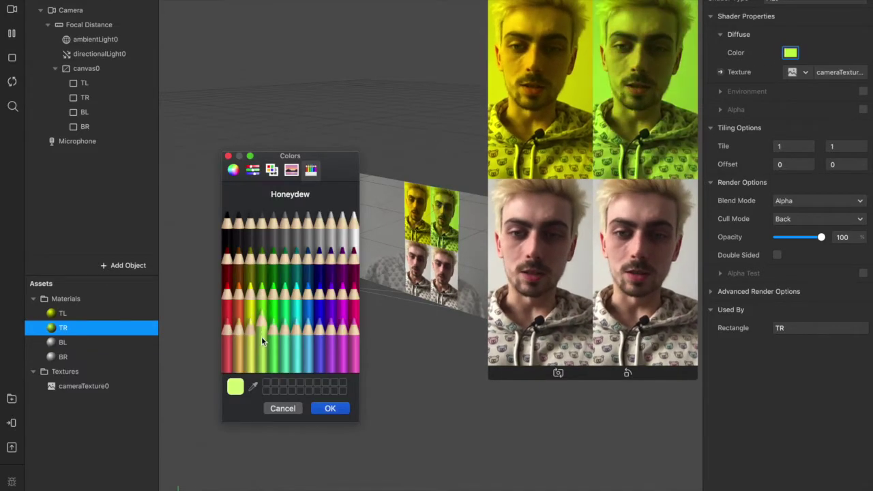
click(330, 409)
- Set the BL material's diffuse colour to the red Maraschino pencil
click(93, 341)
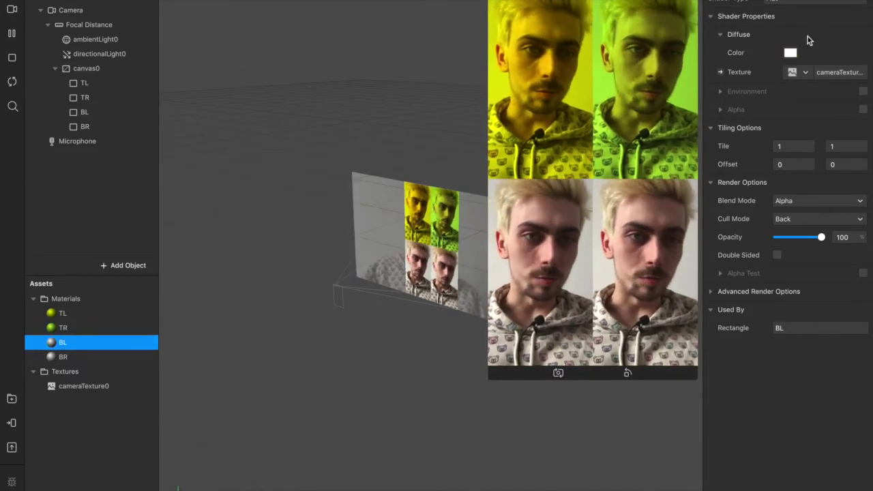
click(789, 52)
click(231, 300)
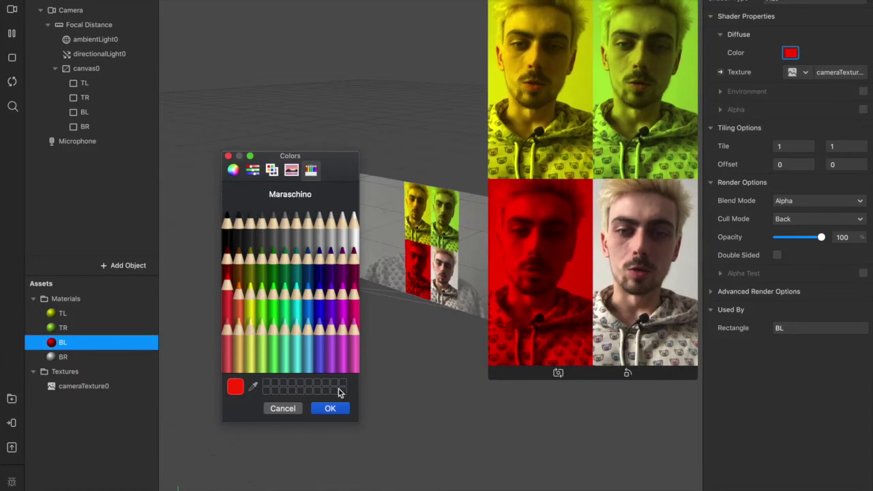
click(330, 409)
- Try blue on the BR material's diffuse colour, and settle on the Turquoise pencil
click(93, 356)
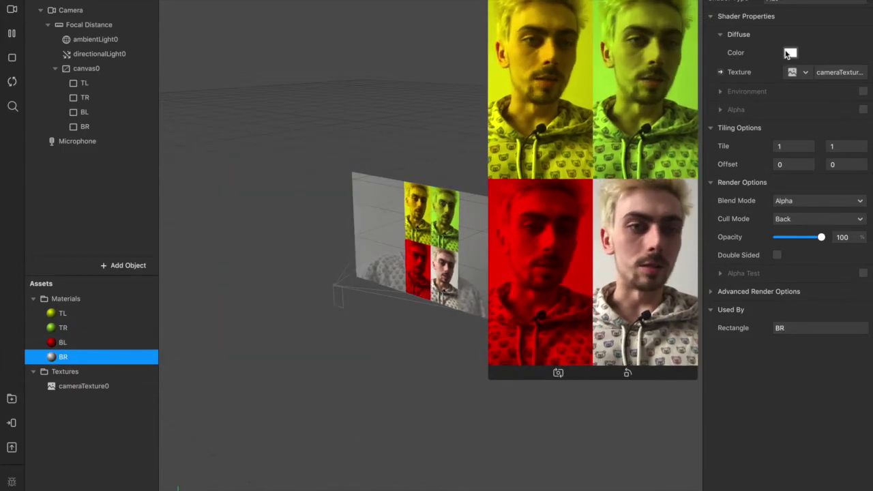
click(790, 52)
click(318, 295)
click(296, 293)
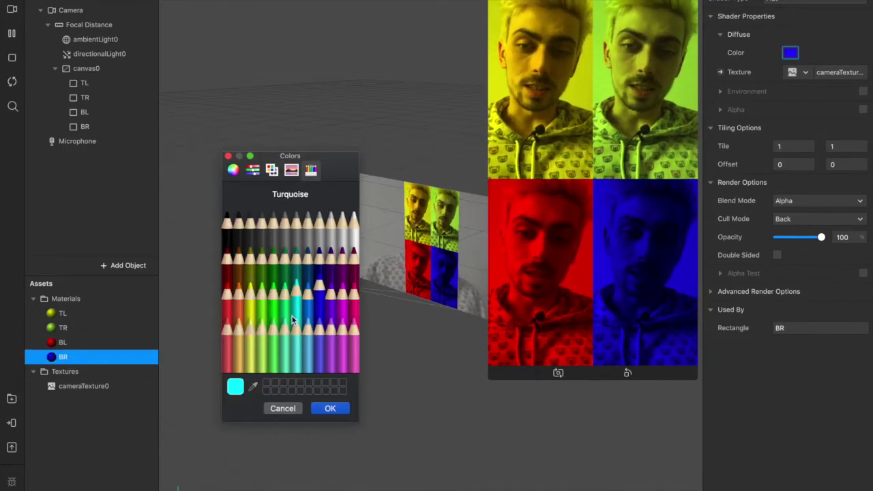
click(329, 408)
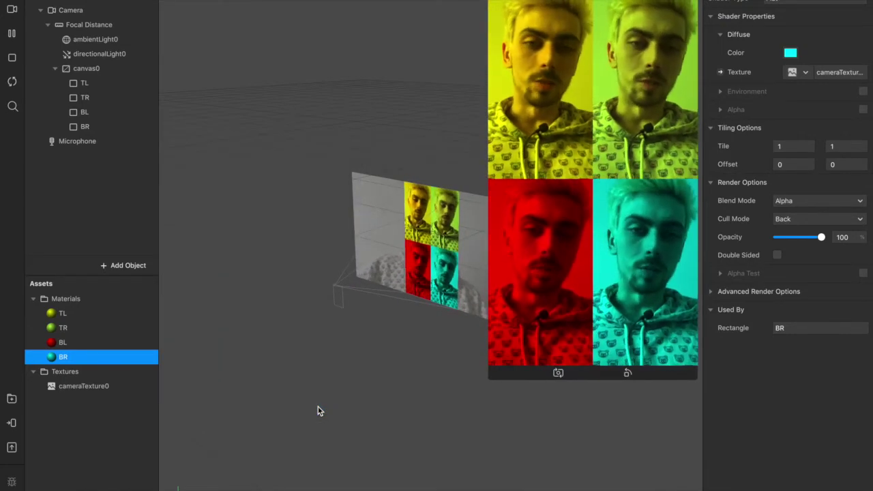
- Undo the diffuse colour changes on all four materials
key(ctrl+z)
key(ctrl+z)
key(ctrl+z)
key(ctrl+z)
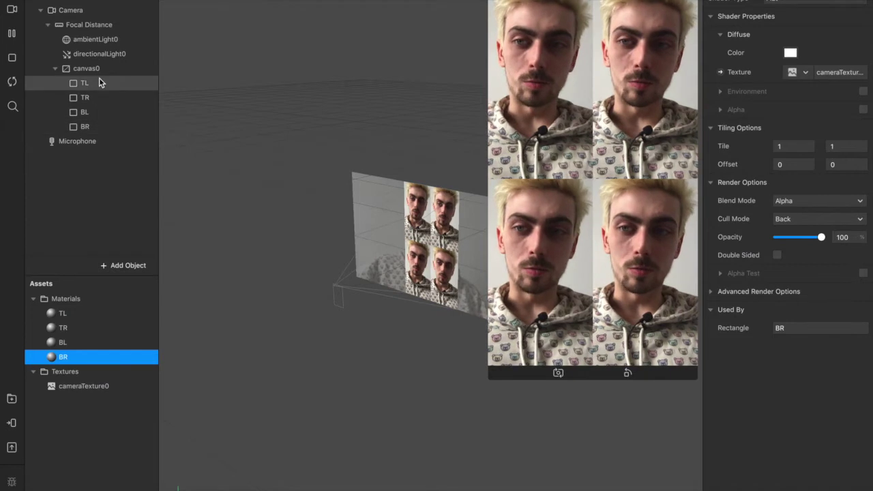
- Duplicate the TL rectangle and rename the copy as TL Patch
click(101, 83)
key(super+d)
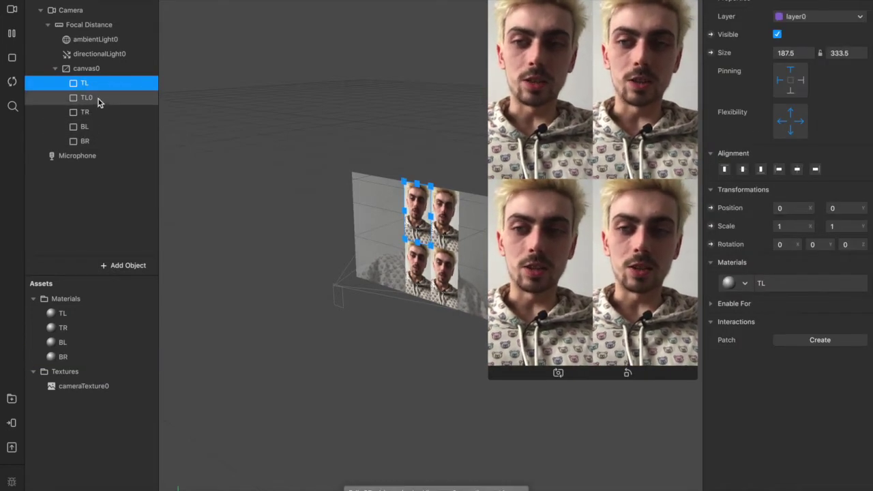
double_click(89, 98)
text(TL)
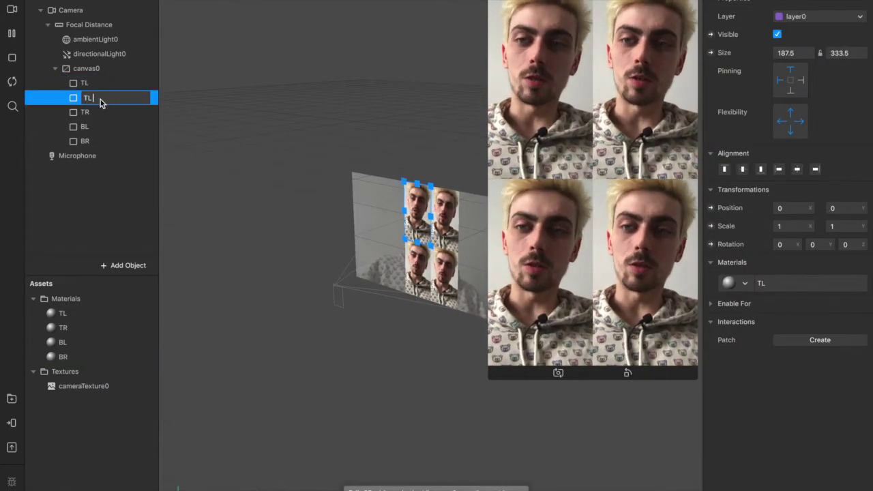
text( Patch)
key(Return)
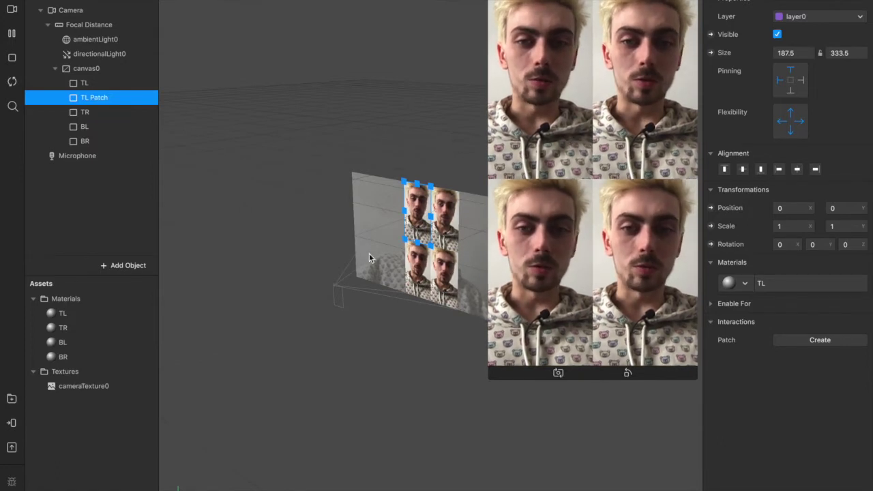
click(101, 83)
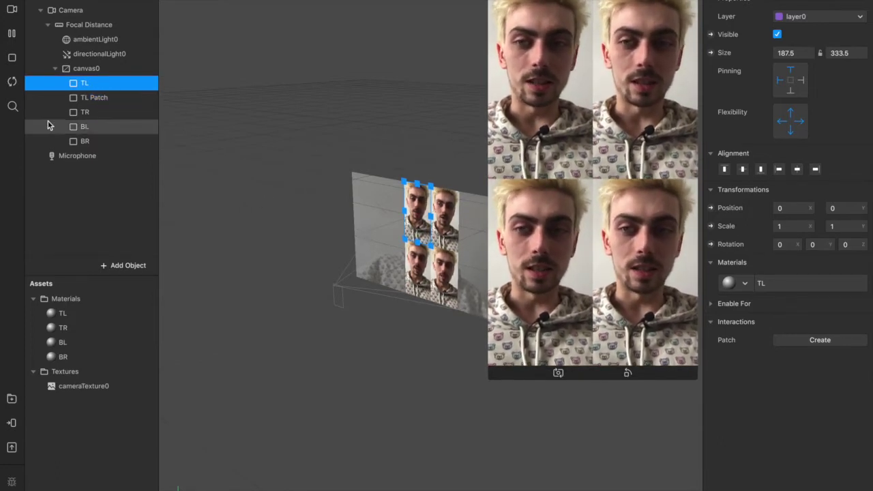
click(105, 99)
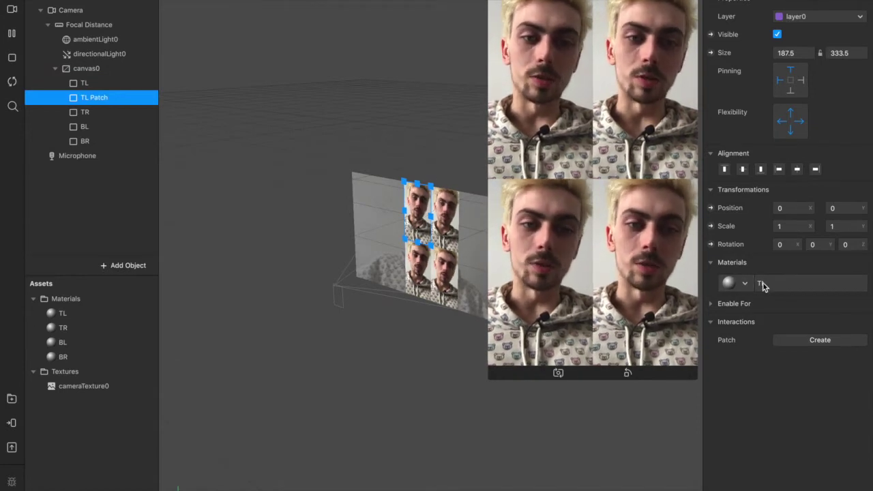
- Duplicate the TR rectangle and rename the copy as TR Patch
click(86, 113)
key(ctrl+d)
double_click(99, 130)
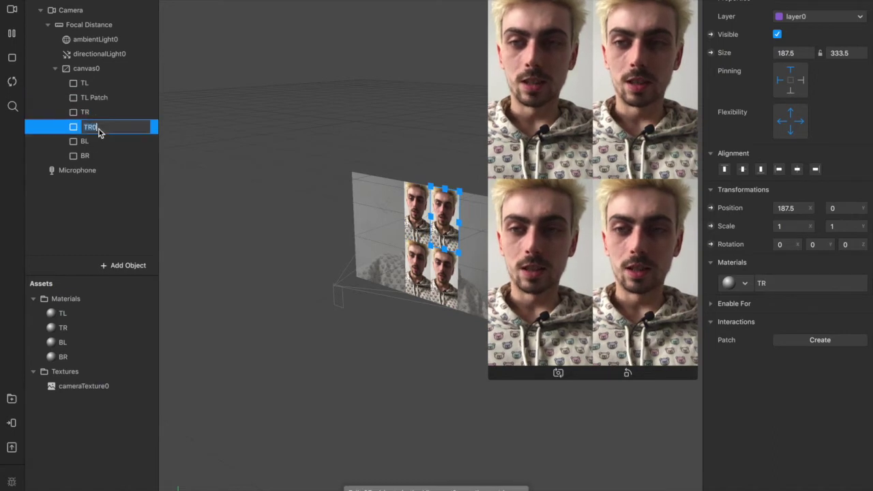
key(BackSpace)
text(Patch)
key(Return)
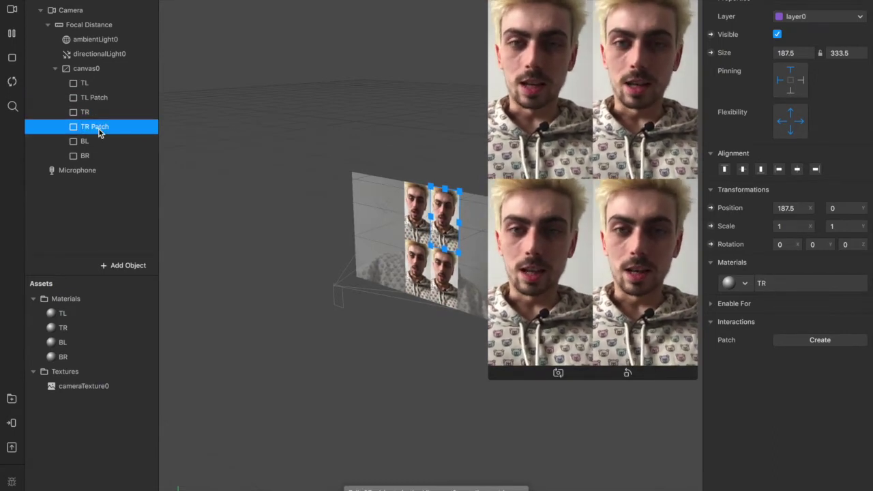
- Duplicate the BL rectangle and rename the copy as BL Patch
click(95, 141)
key(ctrl+d)
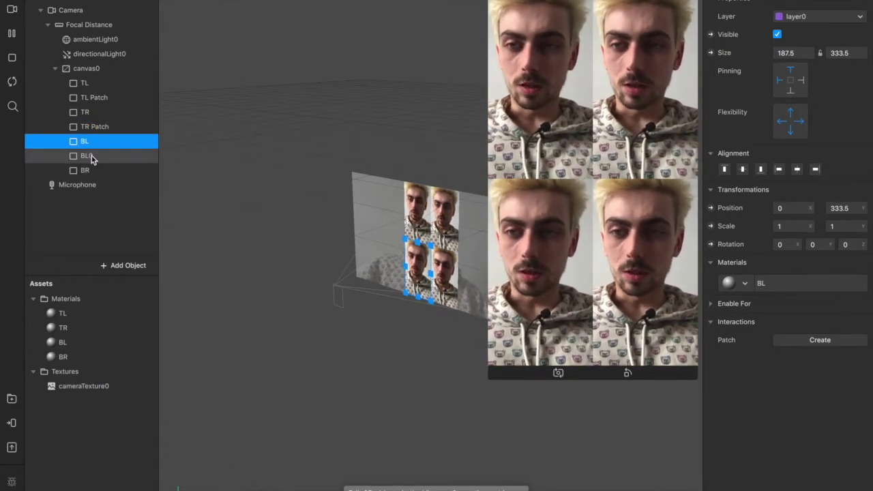
click(92, 156)
double_click(92, 156)
key(BackSpace)
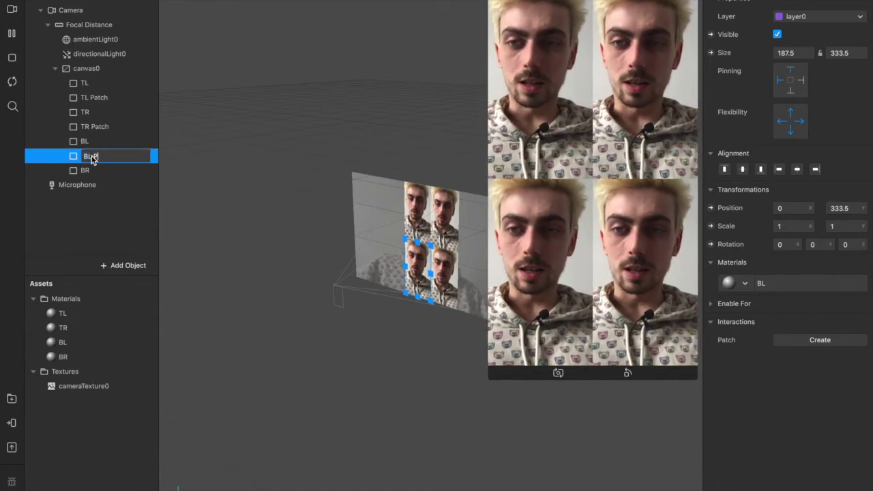
text(Patch)
key(Return)
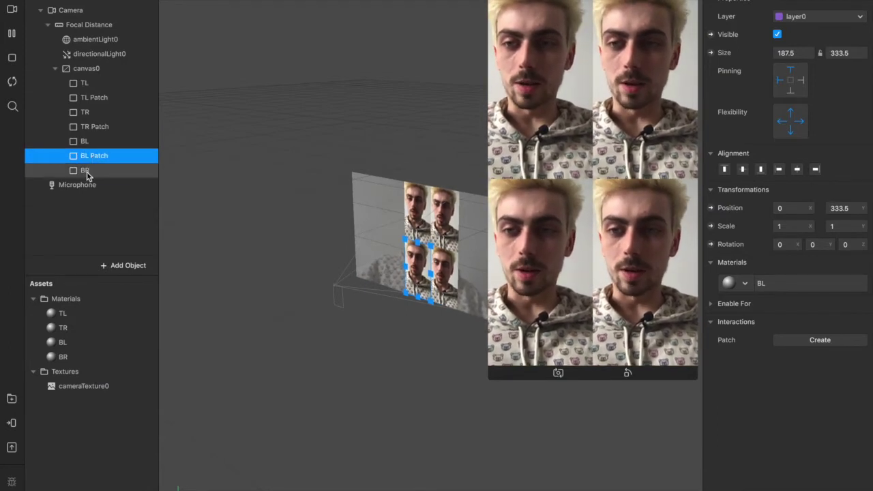
- Duplicate the BR rectangle and rename the copy as BR Patch
click(93, 173)
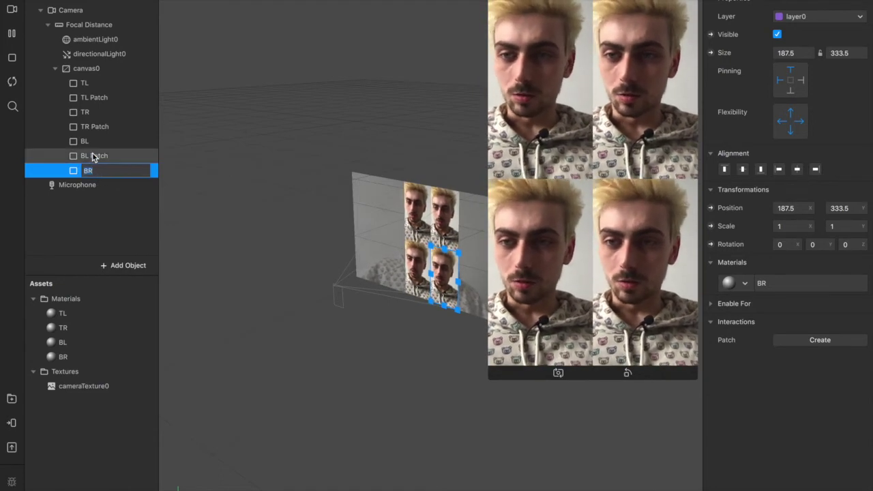
click(92, 154)
click(90, 171)
key(ctrl+d)
double_click(93, 185)
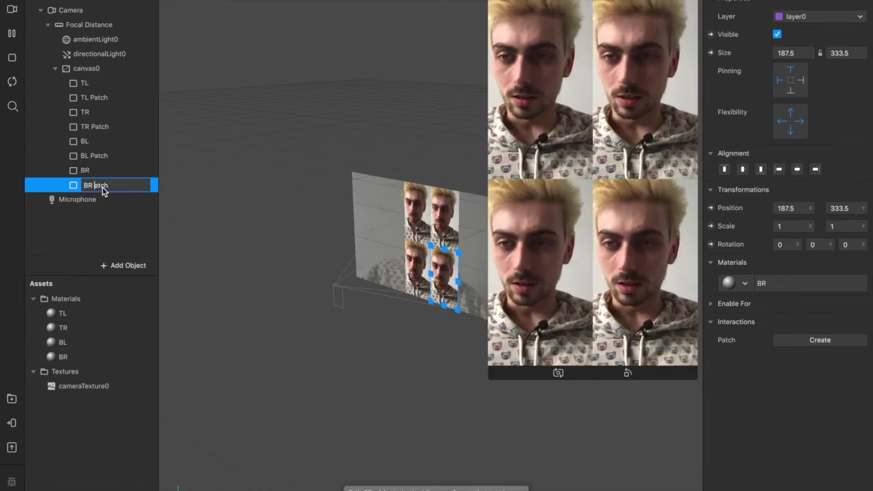
text(P)
key(Return)
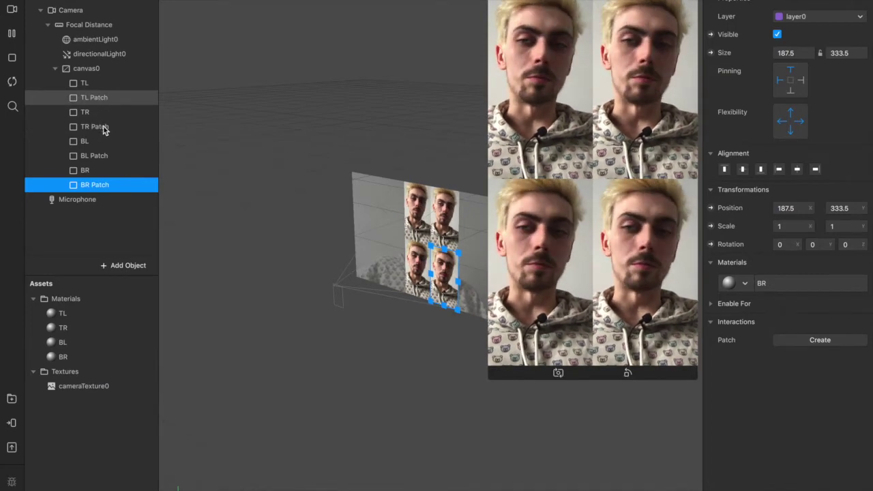
- Create a new material on the TL Patch rectangle and rename that material as TL Patch
click(98, 97)
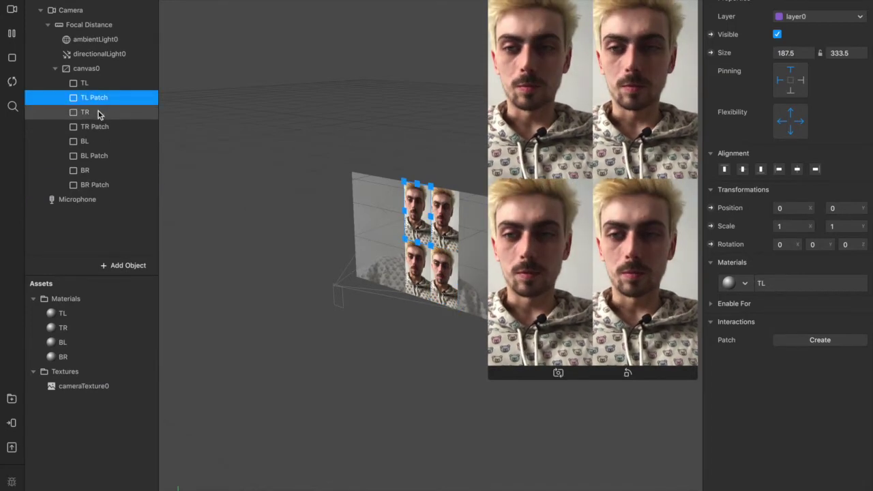
click(746, 284)
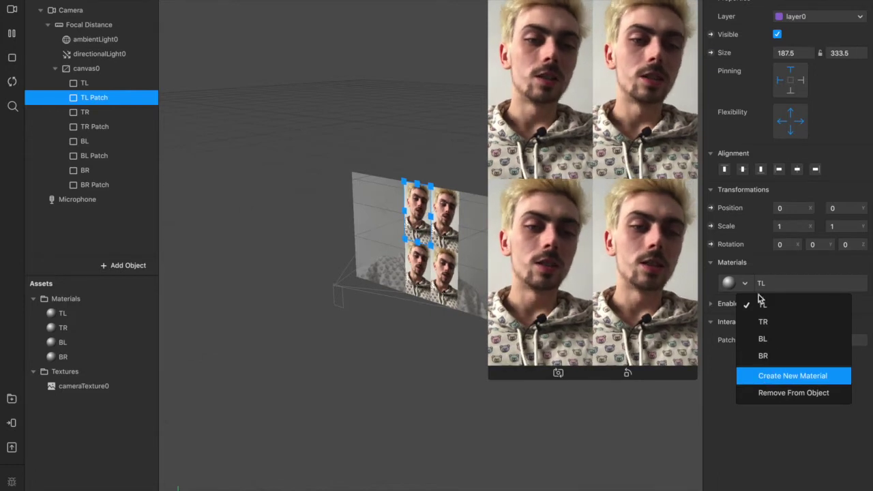
click(775, 375)
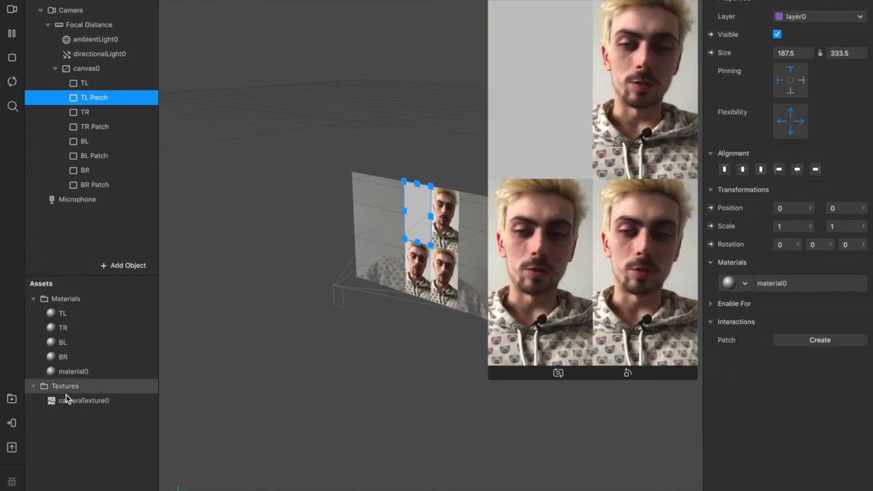
double_click(81, 372)
text(TL Patch)
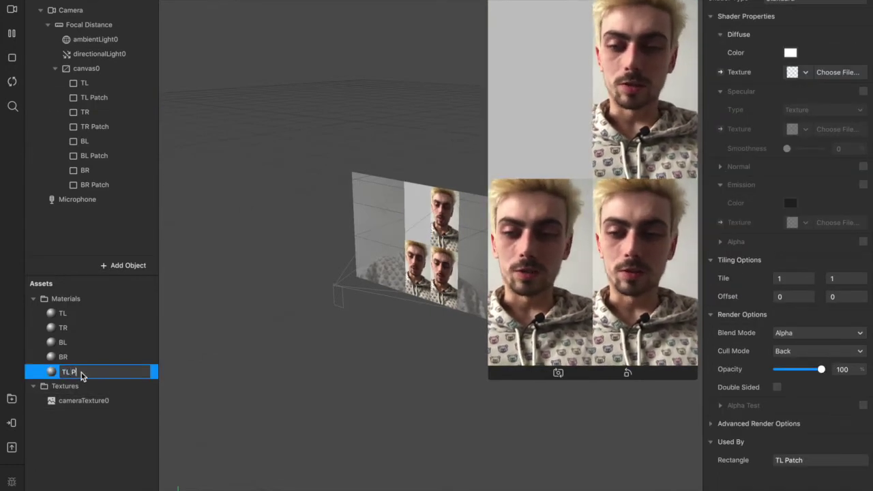
key(Return)
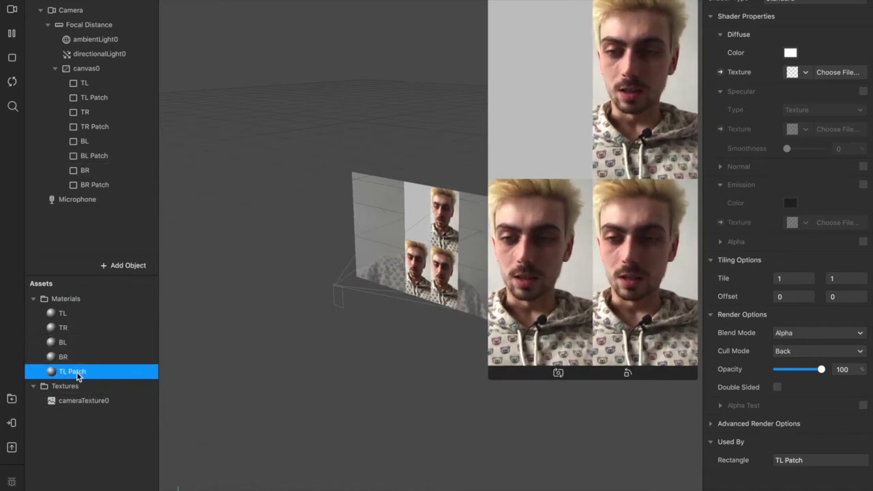
- Duplicate the TL Patch material three times and rename the first copy as TR Patch
key(super+d)
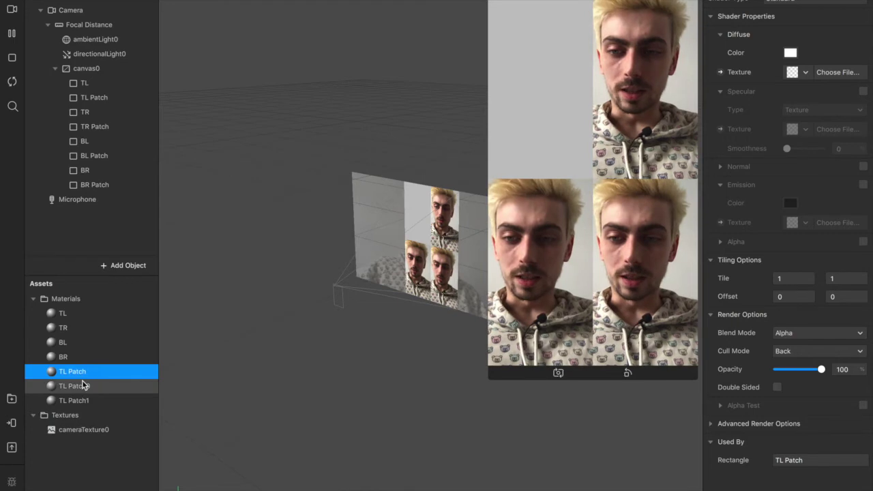
double_click(82, 386)
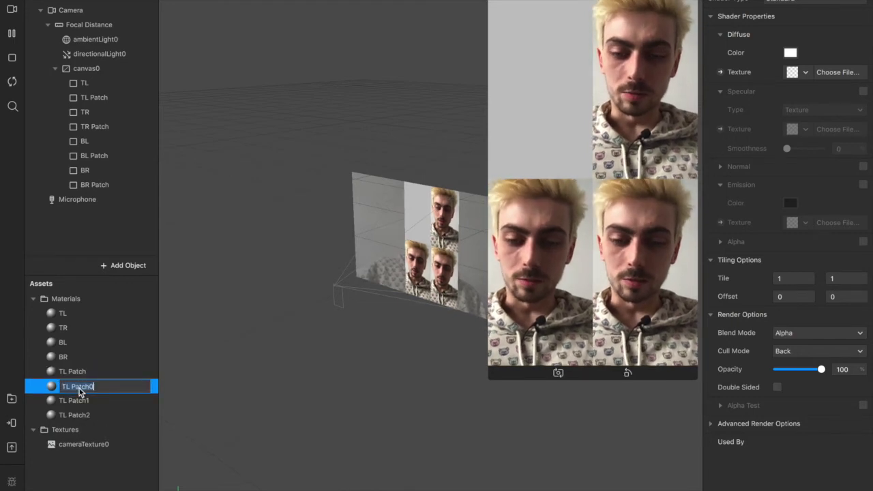
text(TR Patch)
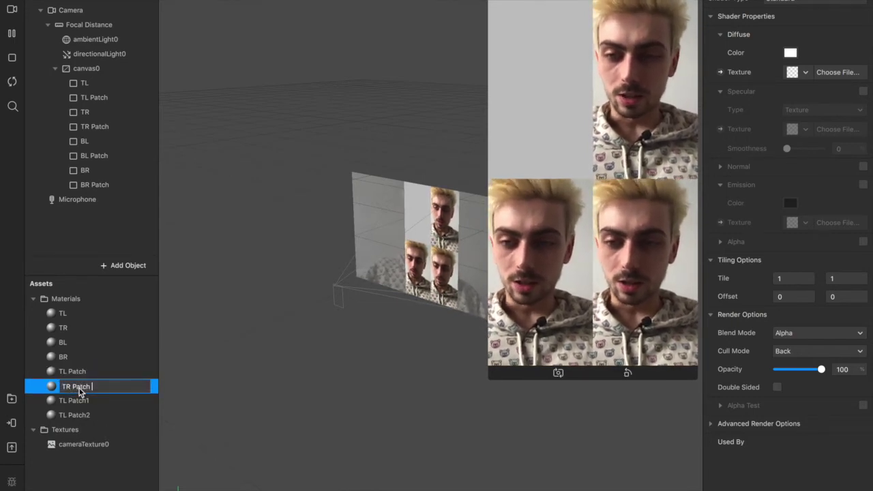
key(Return)
- Rename the remaining two material copies as BL Patch and BR Patch
double_click(73, 401)
text(Bl)
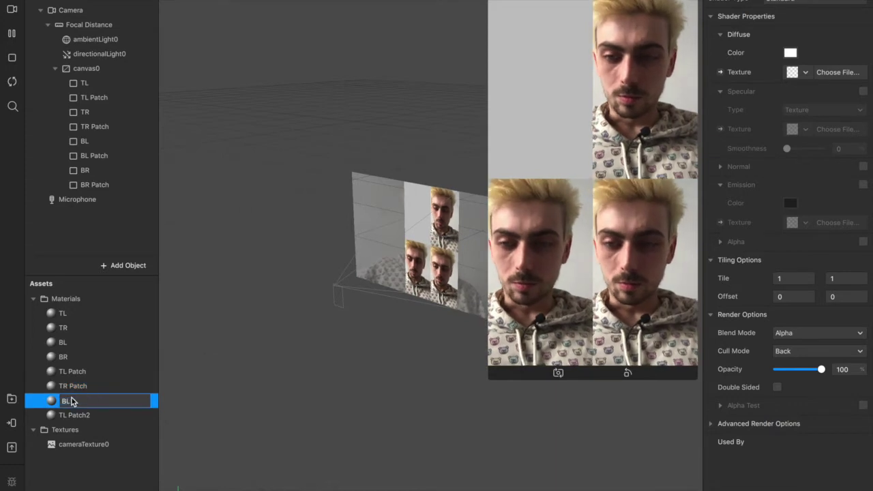
key(Return)
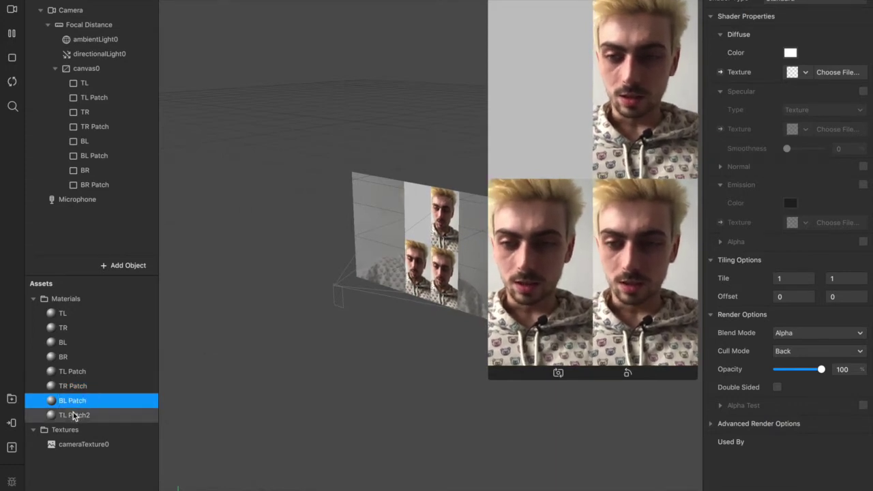
click(75, 415)
double_click(82, 417)
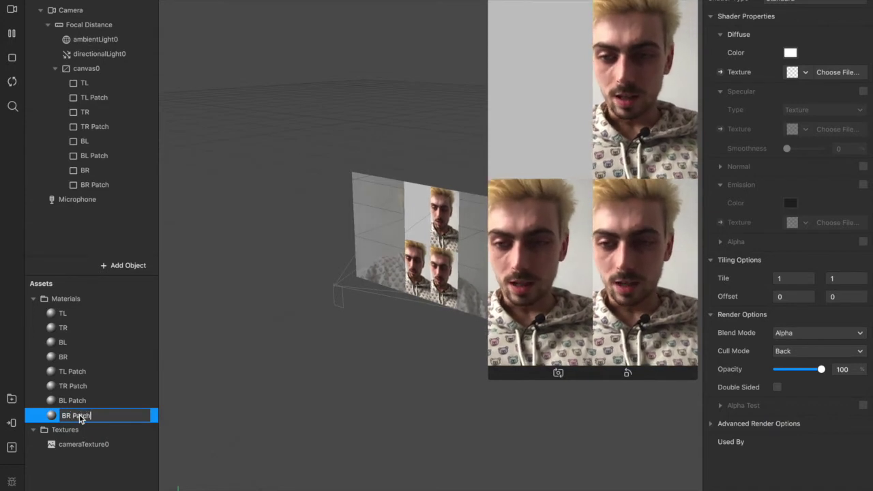
text(BR Patch)
key(Return)
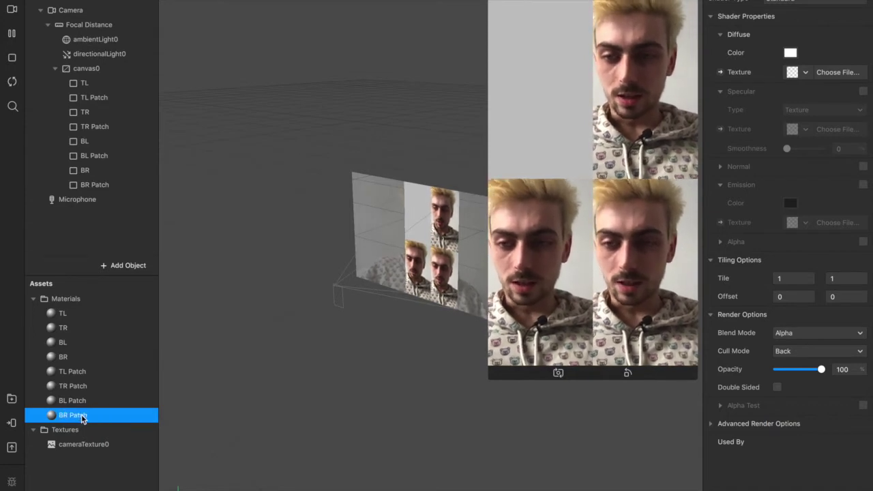
- Assign the TR Patch, BL Patch and BR Patch materials to the rectangles with the same names
click(108, 129)
click(749, 284)
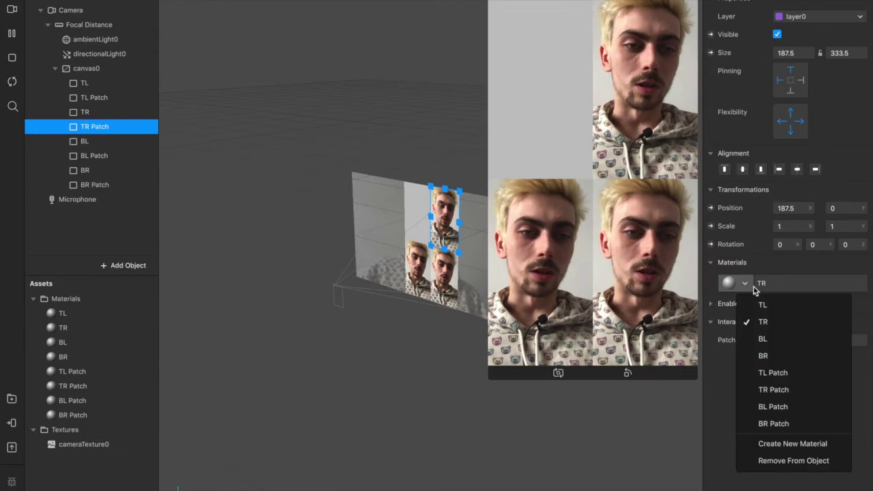
click(778, 389)
click(96, 155)
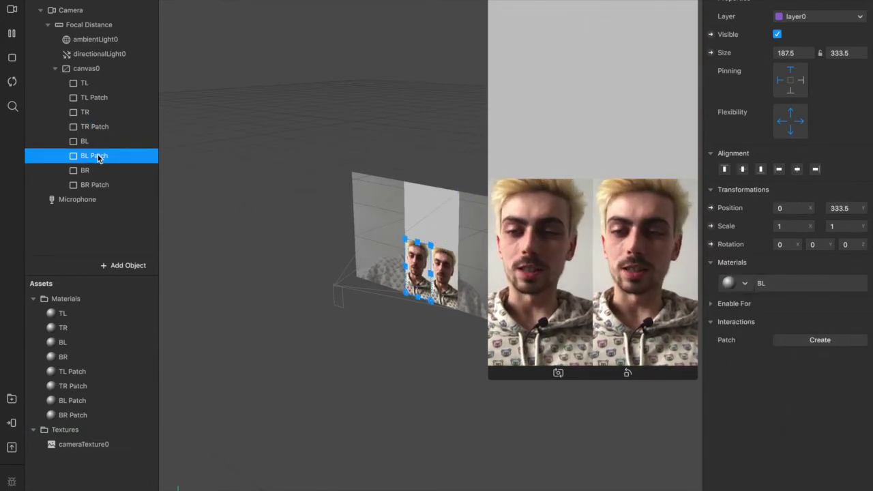
click(737, 282)
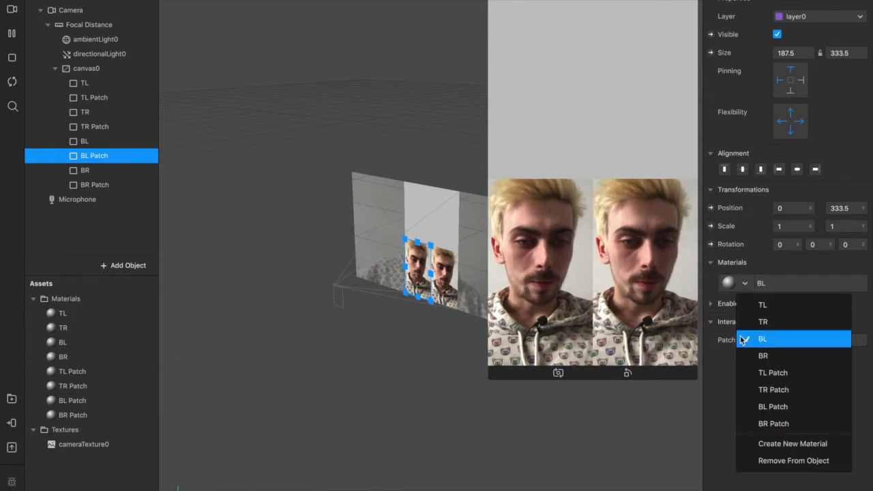
click(775, 406)
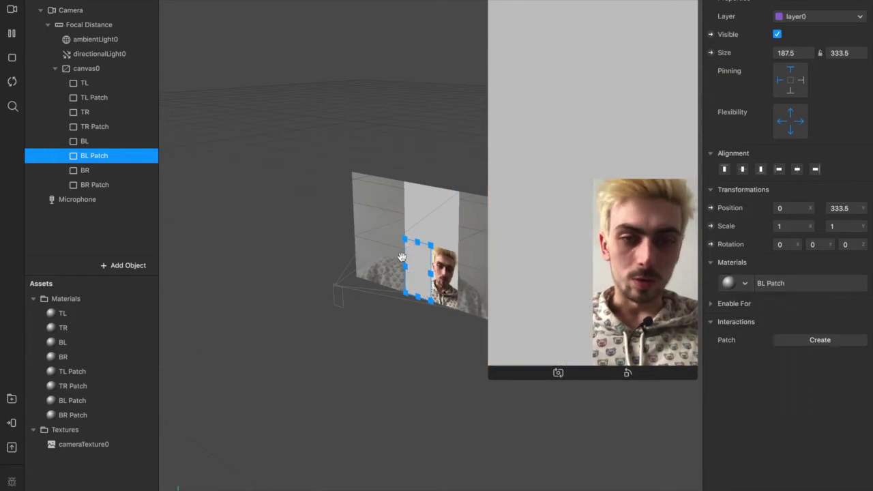
click(93, 185)
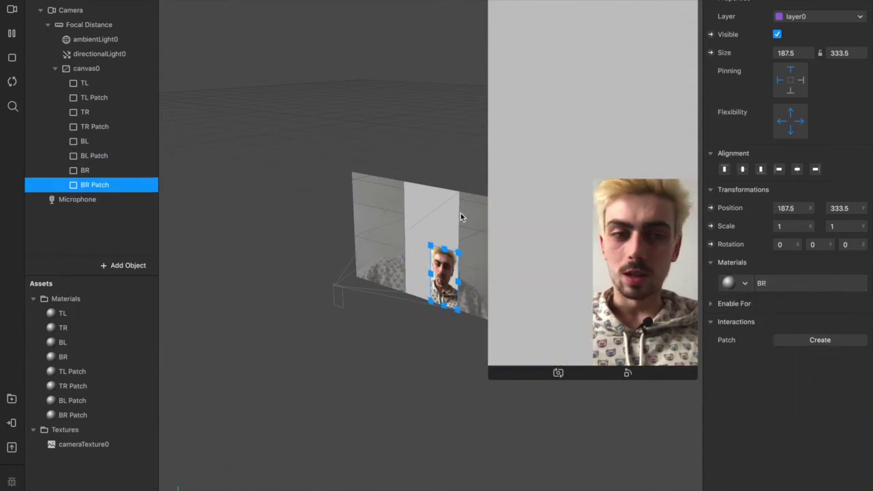
click(737, 283)
click(773, 424)
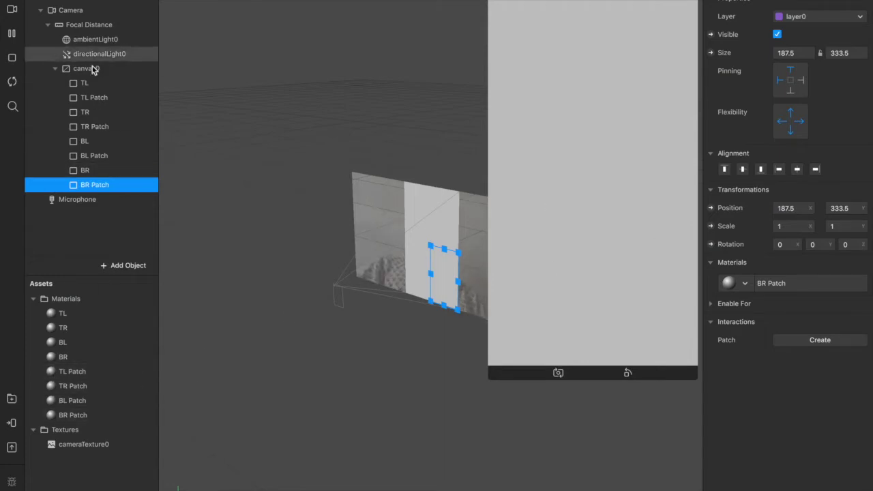
- Set the shader type of all four Patch materials to Flat
click(72, 371)
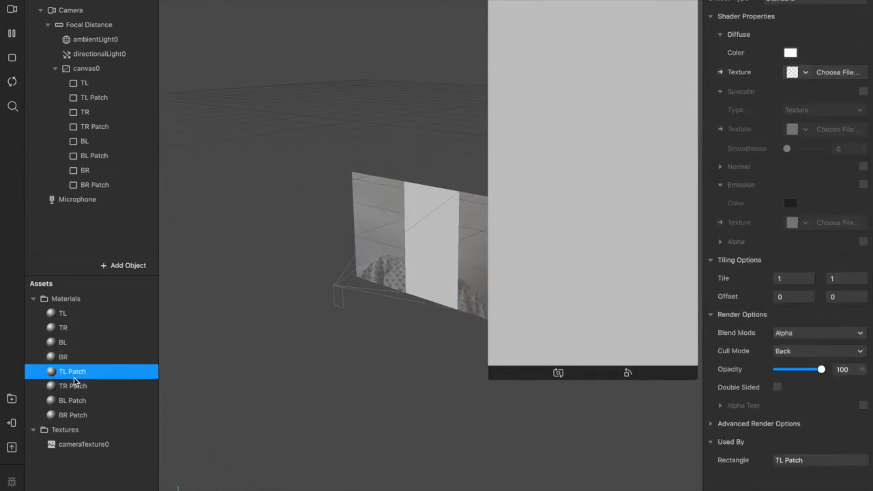
shift+click(77, 410)
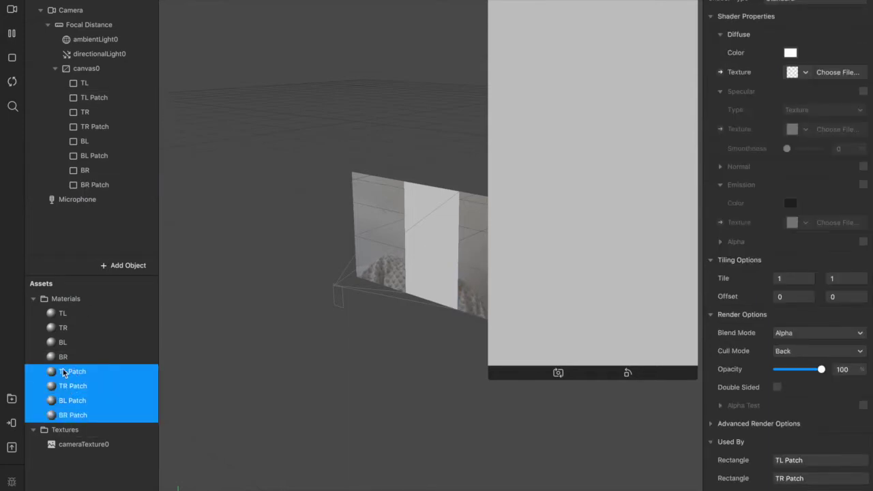
click(787, 3)
click(788, 4)
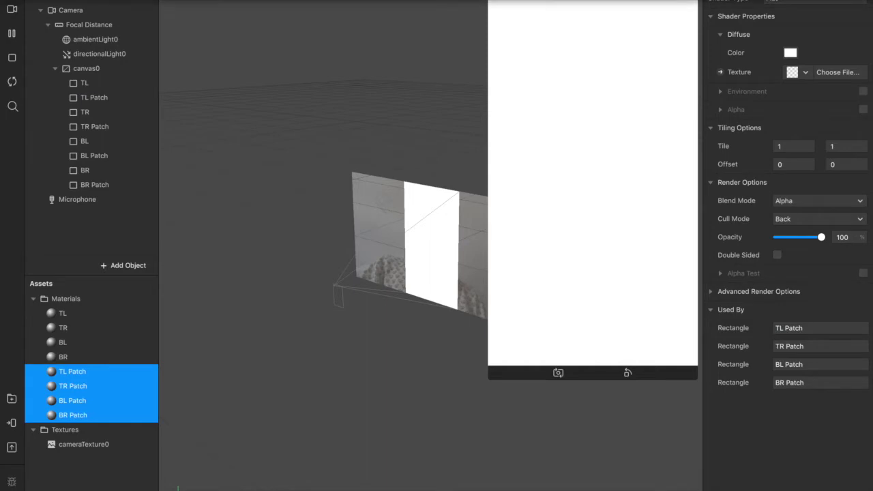
- Show the Patch Editor and open the Shaders collection of patch assets in the AR Library
click(184, 2)
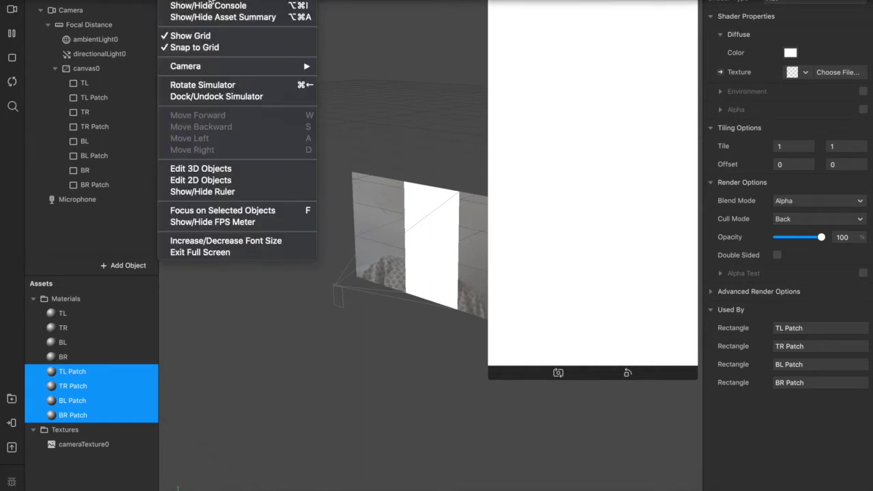
click(212, 2)
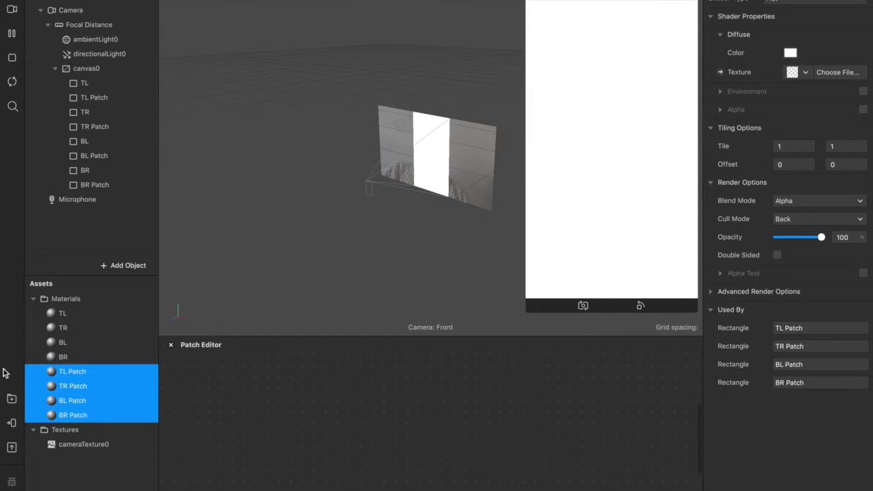
click(11, 400)
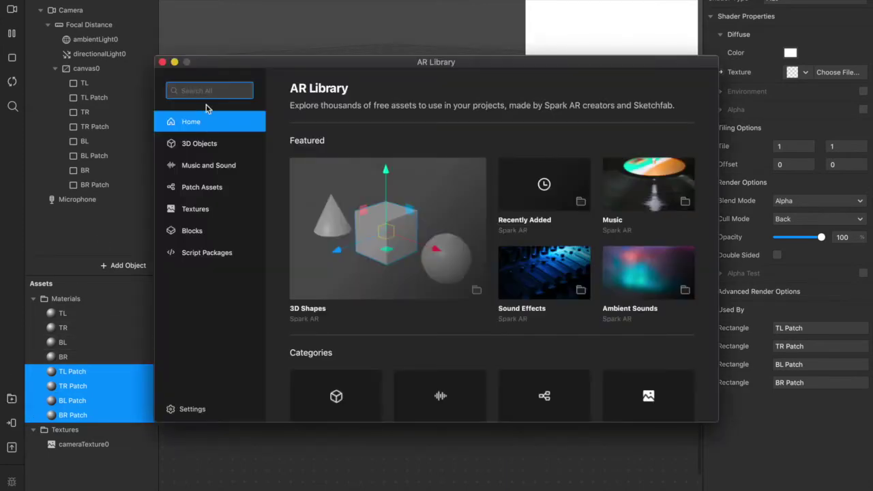
click(205, 190)
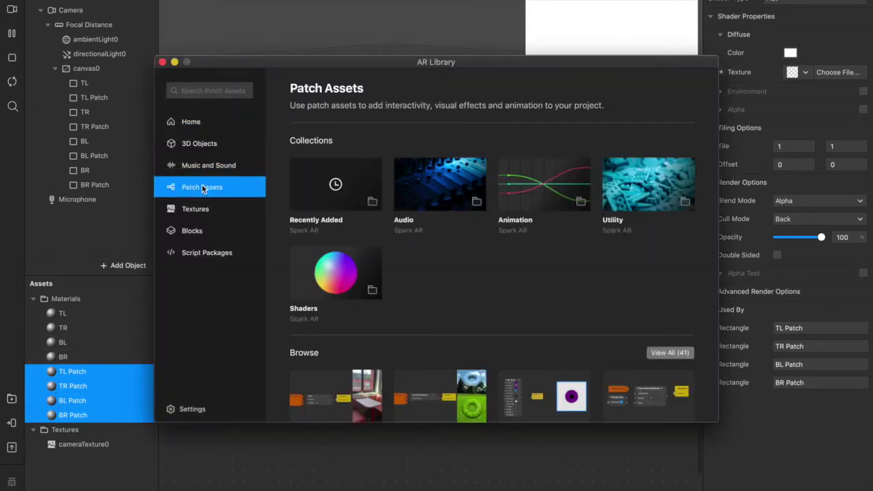
scroll(380, 249, down, 3)
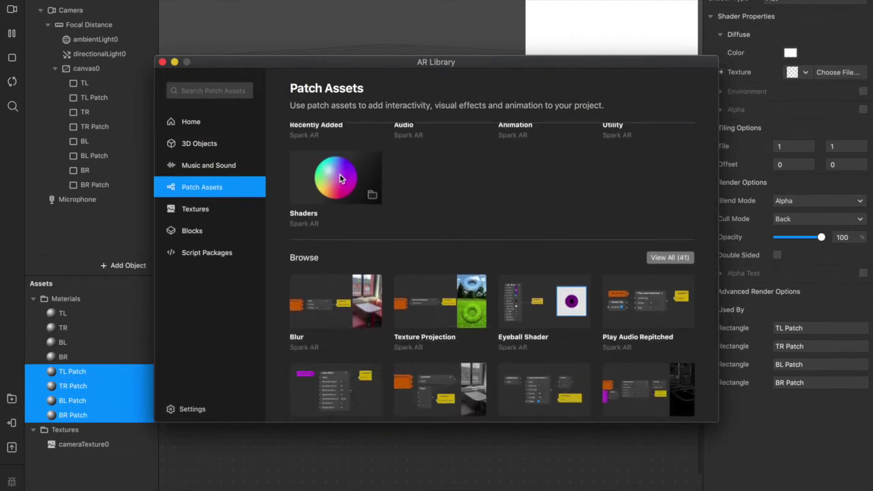
click(339, 179)
- Import the Duotone Color shader patch into the Untitled project
scroll(536, 248, down, 2)
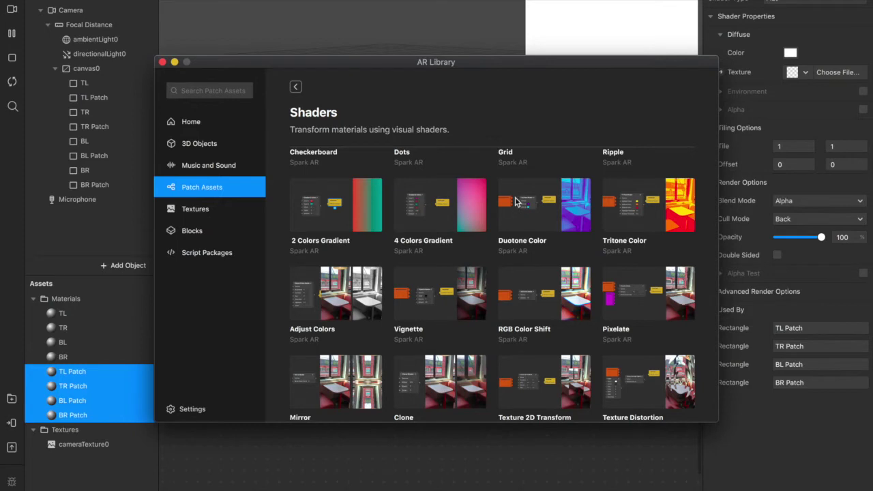
click(534, 198)
click(653, 112)
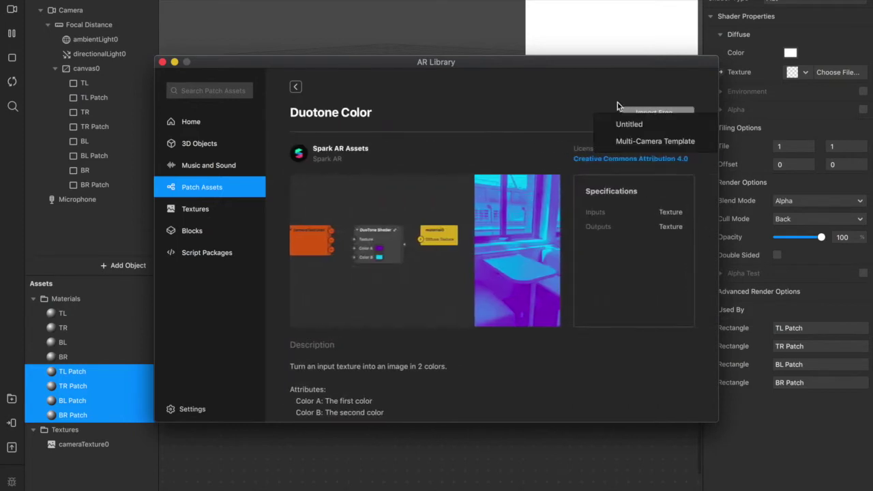
click(628, 126)
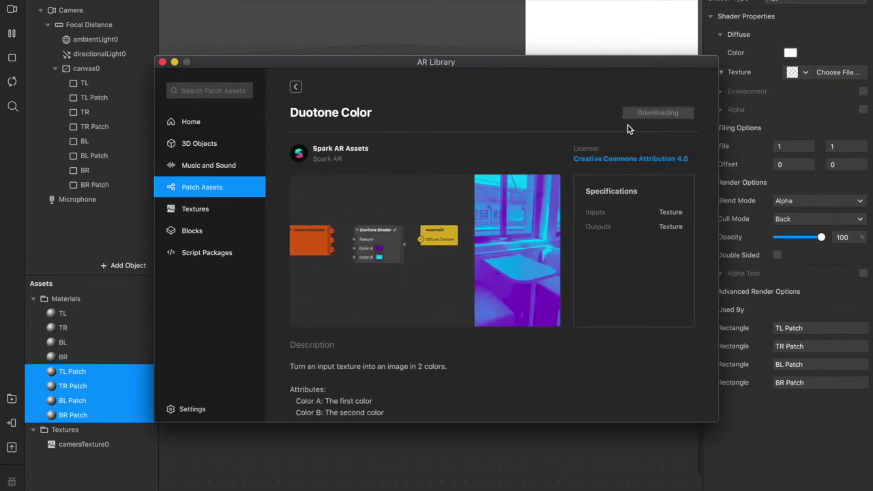
- Import the Tritone Color shader patch into the Untitled project
click(296, 87)
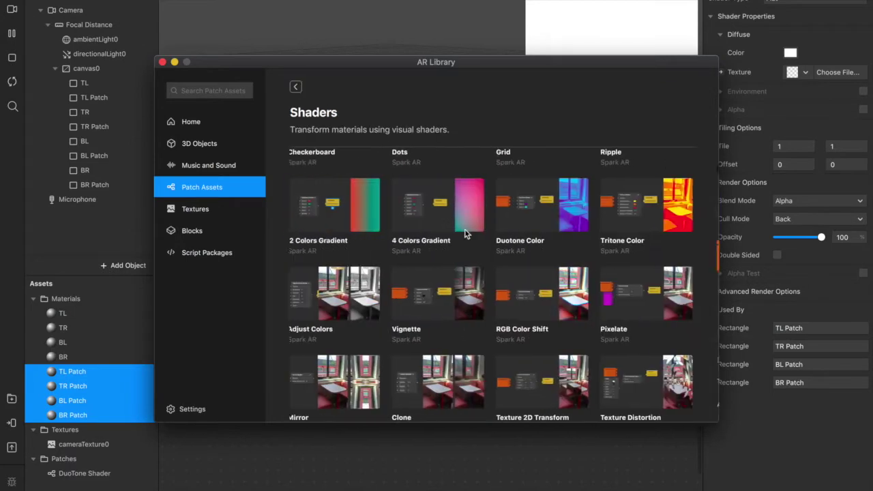
click(584, 205)
click(645, 116)
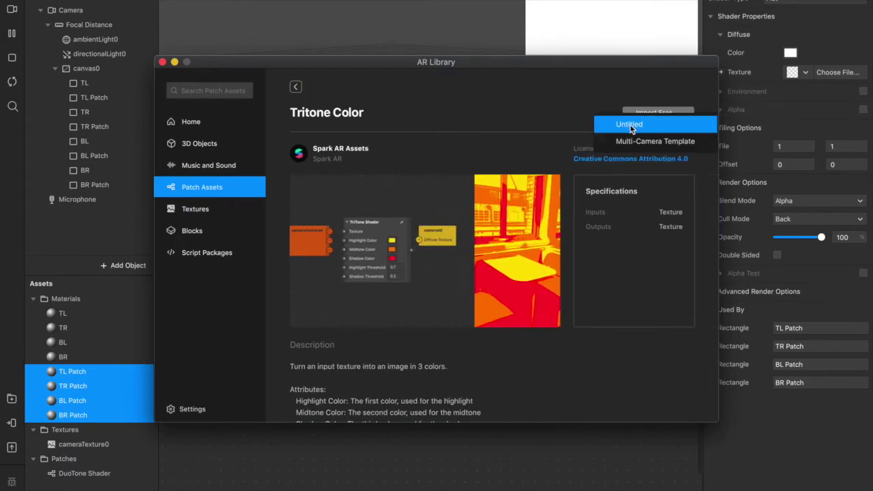
click(630, 124)
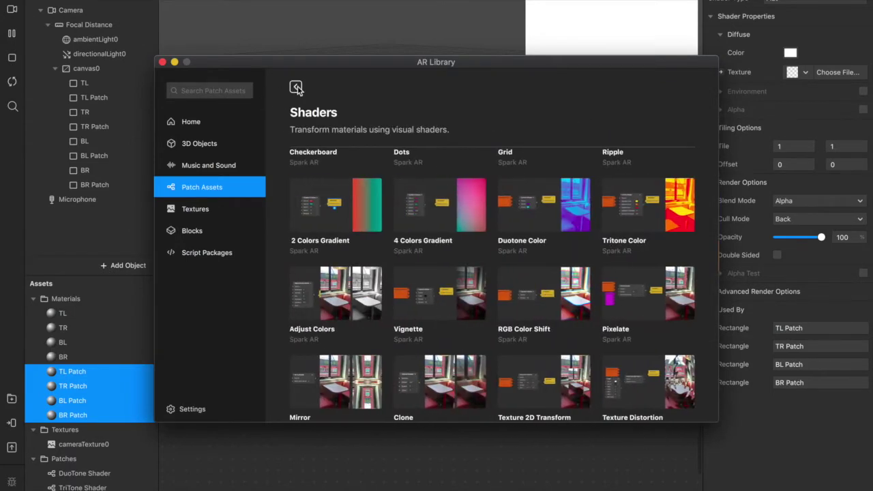
- Import the Luminance patch from the Shaders collection into the Untitled project
scroll(449, 273, down, 5)
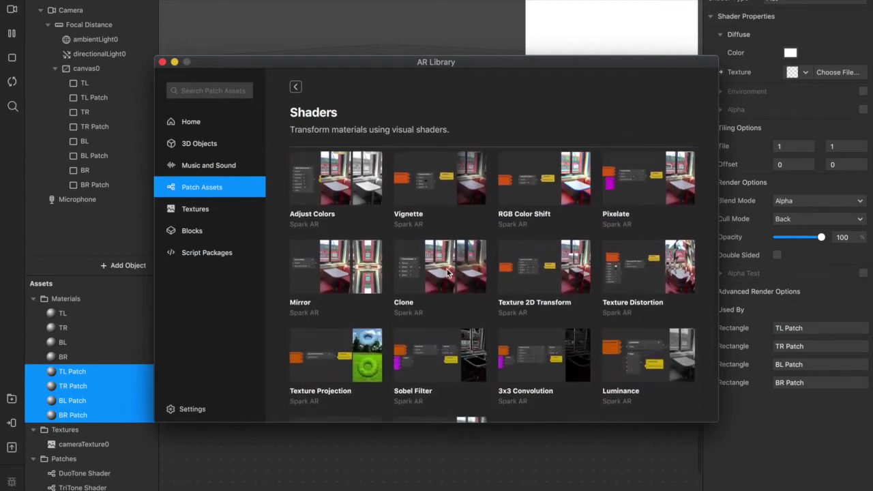
scroll(448, 272, down, 3)
click(659, 271)
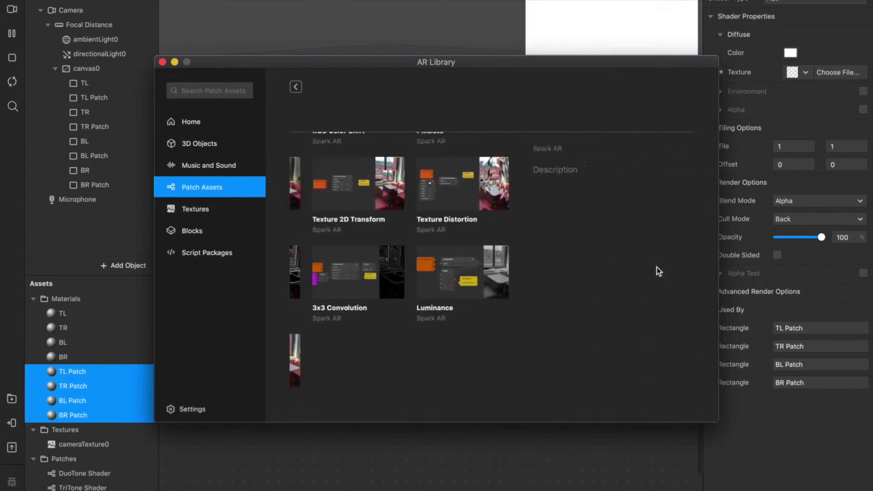
click(643, 113)
click(646, 121)
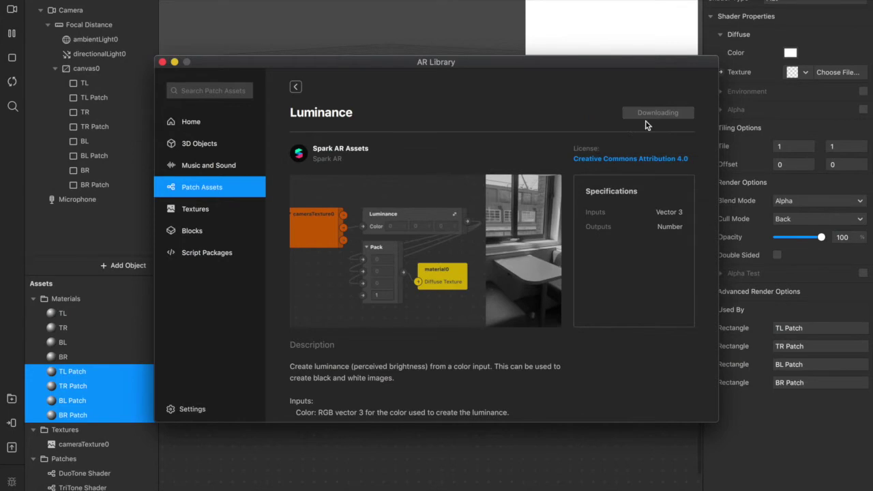
- Search the patch assets for "color", import Color Cycle into the Untitled project and close the AR Library
click(295, 86)
scroll(311, 114, up, 3)
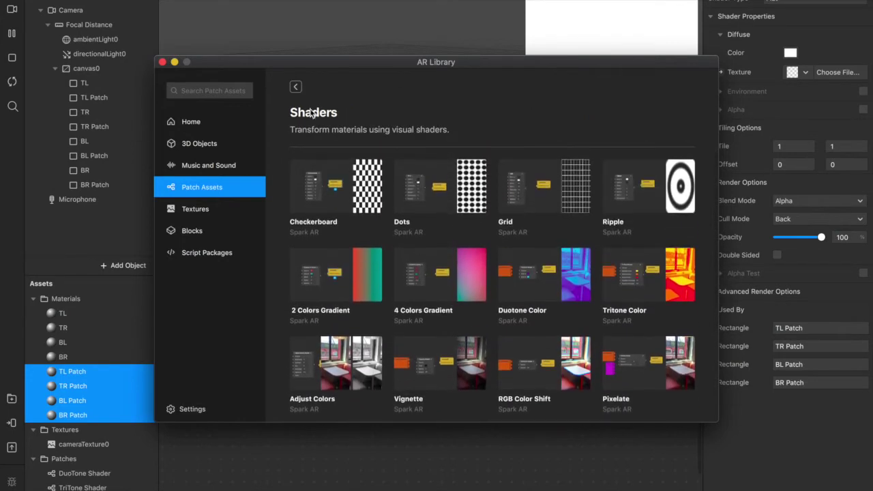
click(295, 86)
click(232, 91)
text(col)
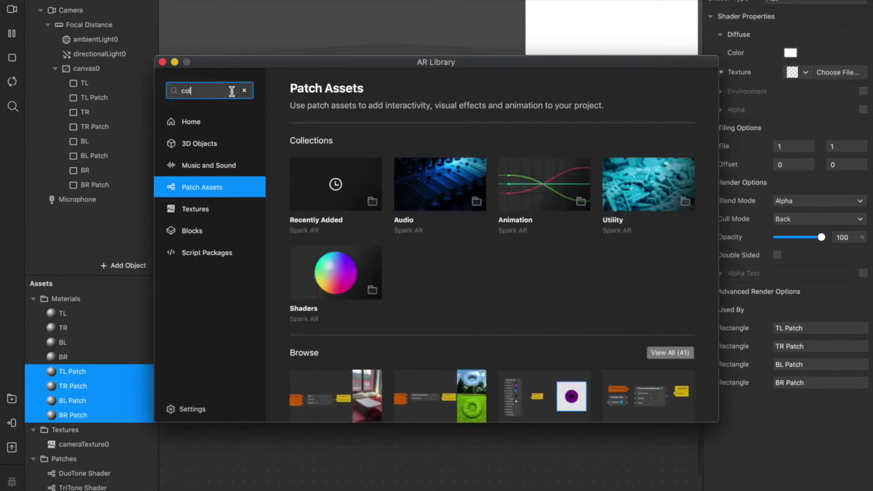
text(or)
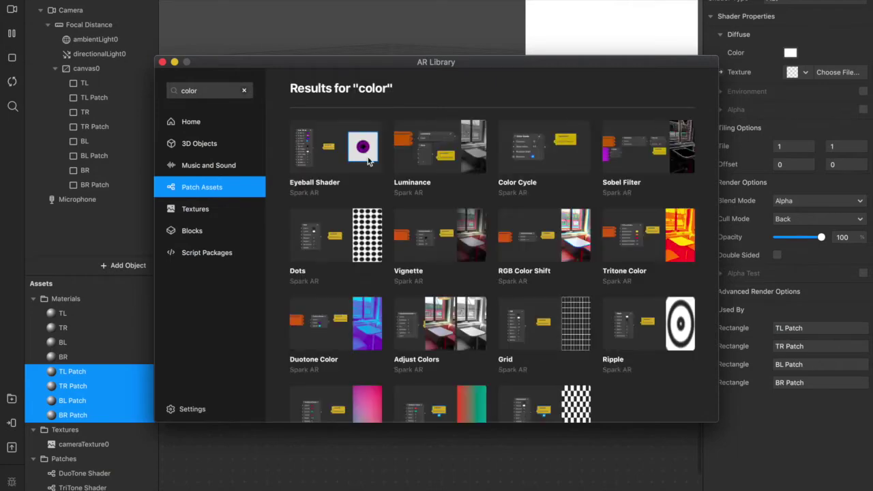
click(539, 157)
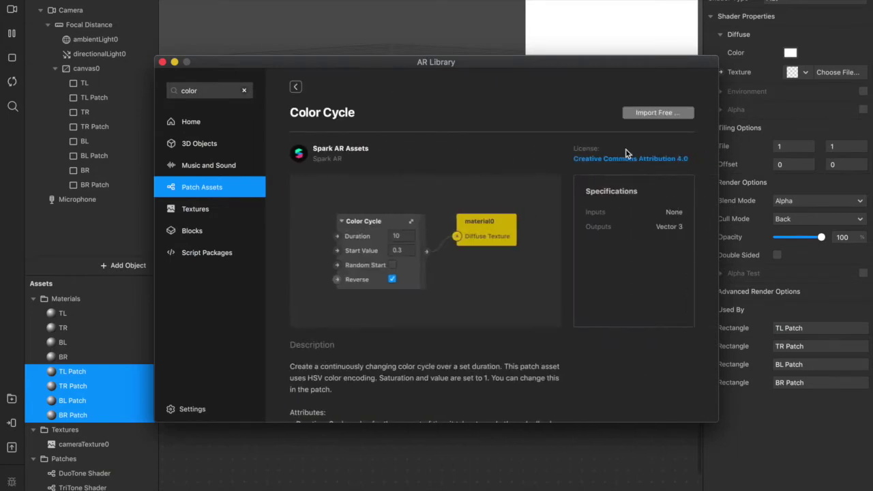
click(635, 113)
click(629, 121)
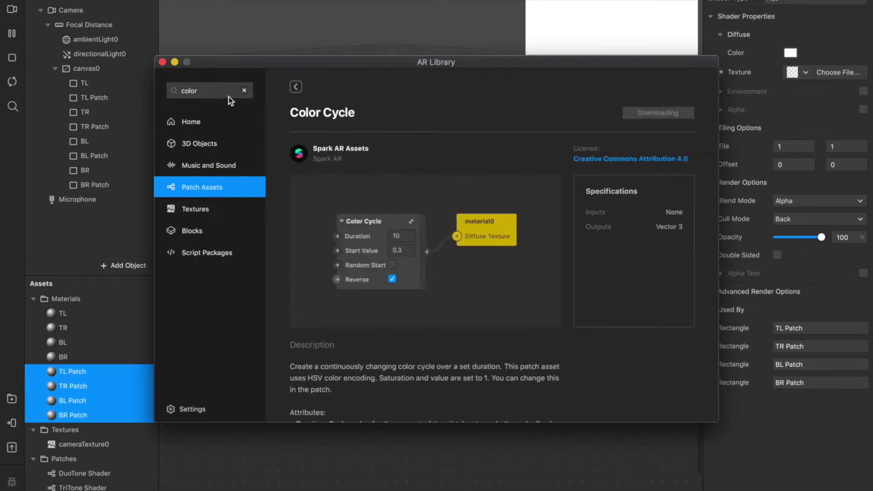
click(162, 62)
- Place the DuoTone Shader and TriTone Shader patches in the Patch Editor, with TriTone directly below DuoTone
scroll(81, 421, down, 2)
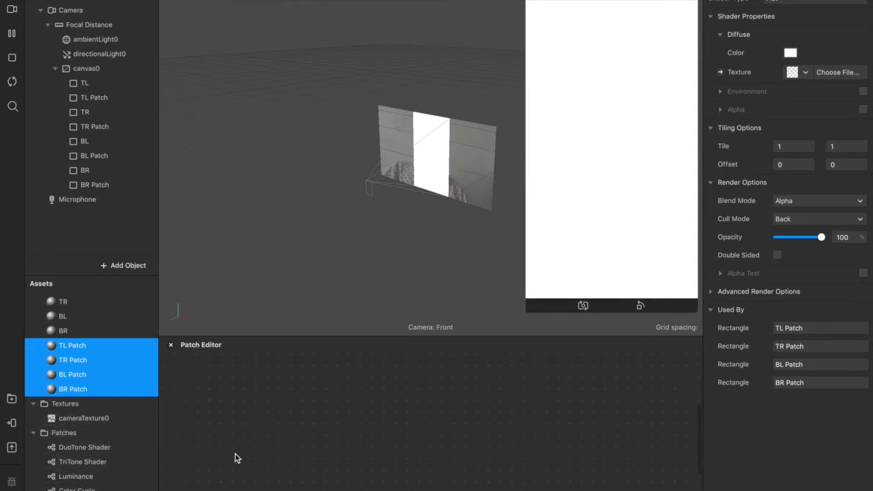
click(103, 447)
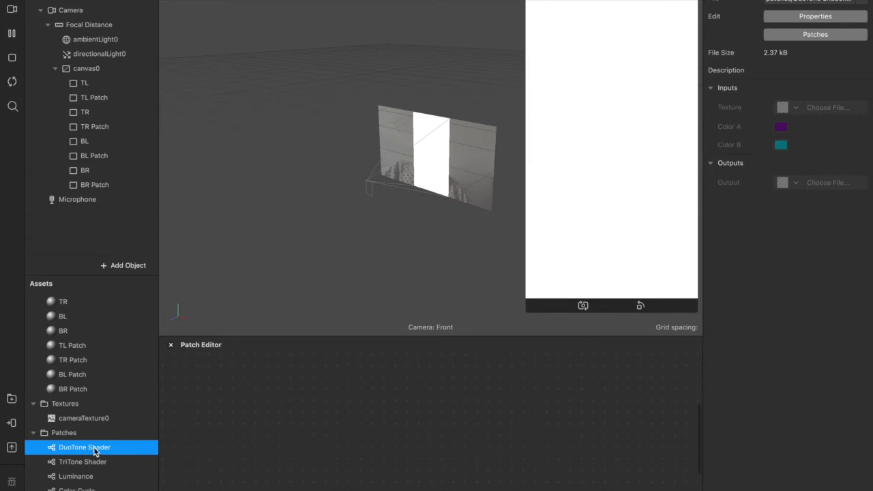
drag(96, 452, 334, 429)
drag(82, 461, 183, 416)
scroll(212, 452, down, 5)
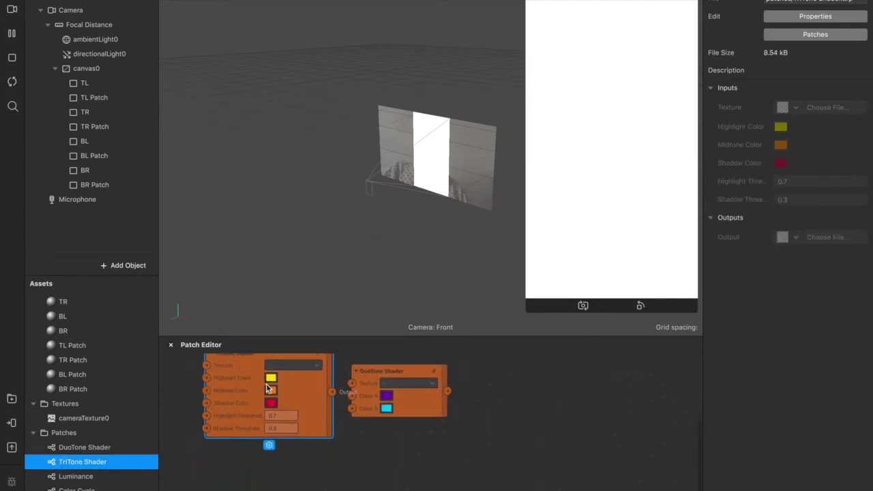
drag(268, 388, 385, 448)
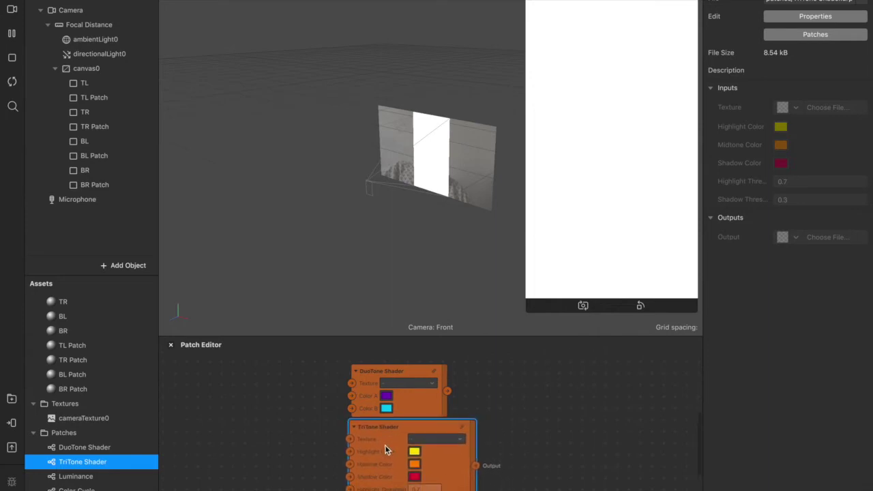
scroll(332, 450, down, 3)
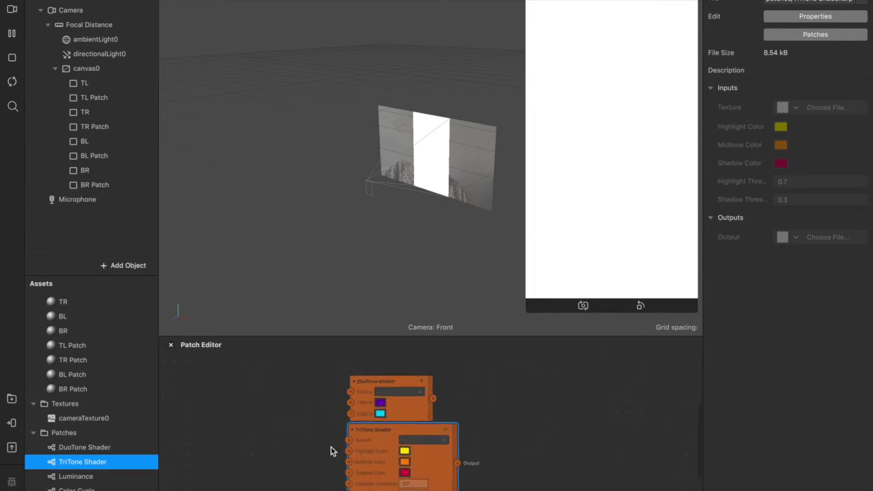
- Add the Luminance patch below the TriTone Shader and attach a Pack patch to its output
click(97, 478)
scroll(289, 471, down, 5)
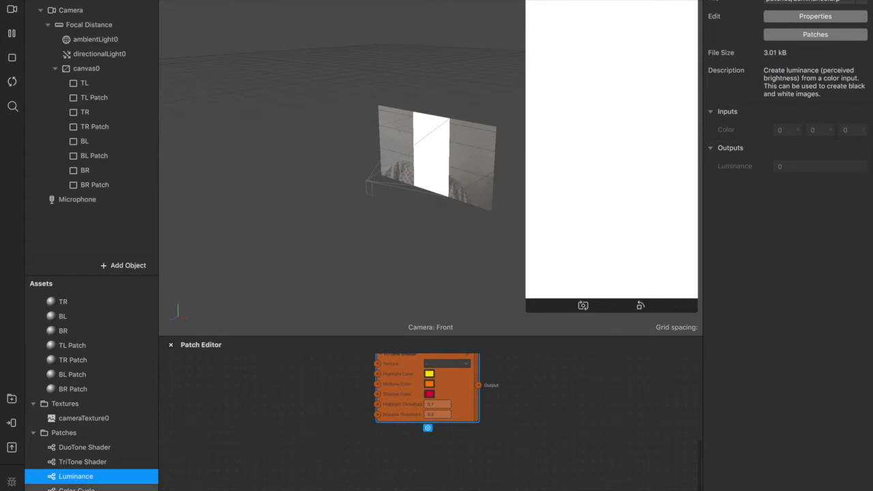
drag(75, 476, 403, 446)
drag(491, 444, 502, 461)
text(pack)
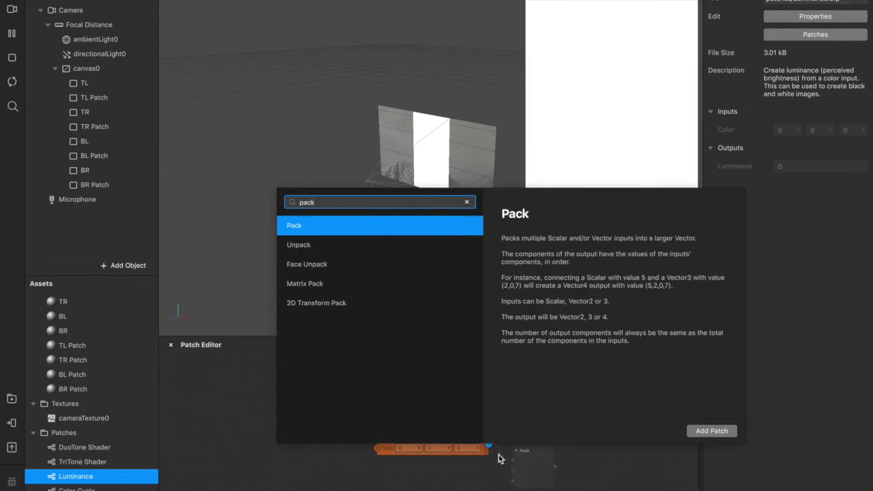
key(Return)
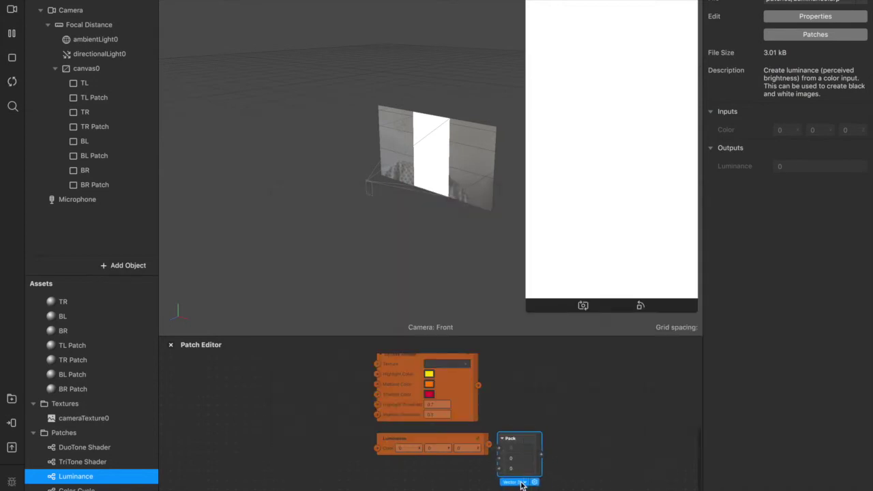
- Set the Pack patch to Vector 4, with Luminance feeding its first three inputs and 1 as the fourth value
click(518, 482)
click(526, 487)
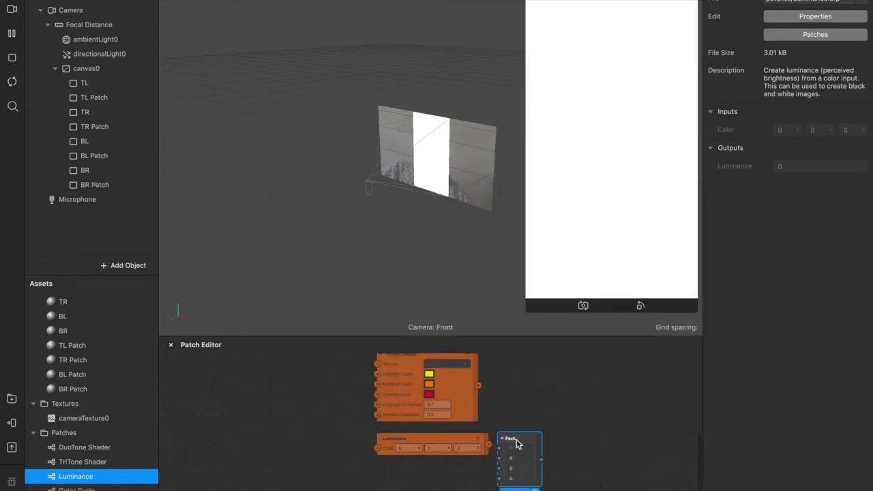
mouse_move(517, 444)
mouse_down()
mouse_move(526, 434)
mouse_move(492, 448)
mouse_move(508, 459)
mouse_up()
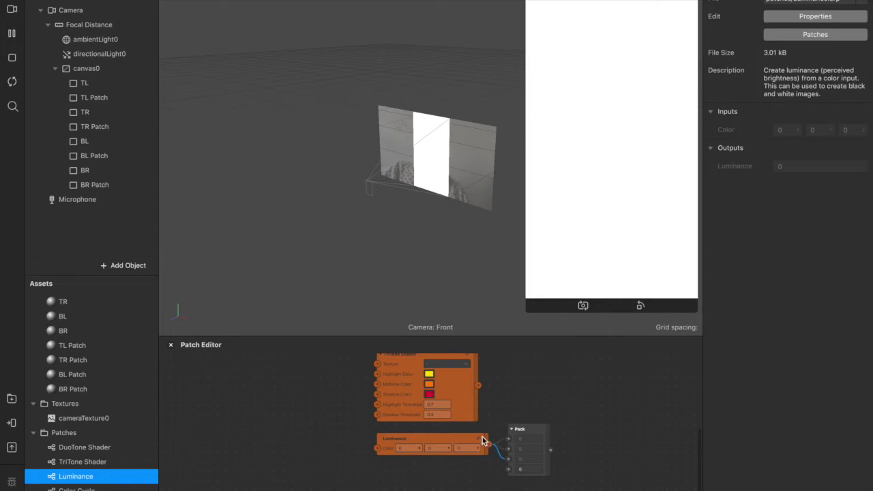
click(532, 469)
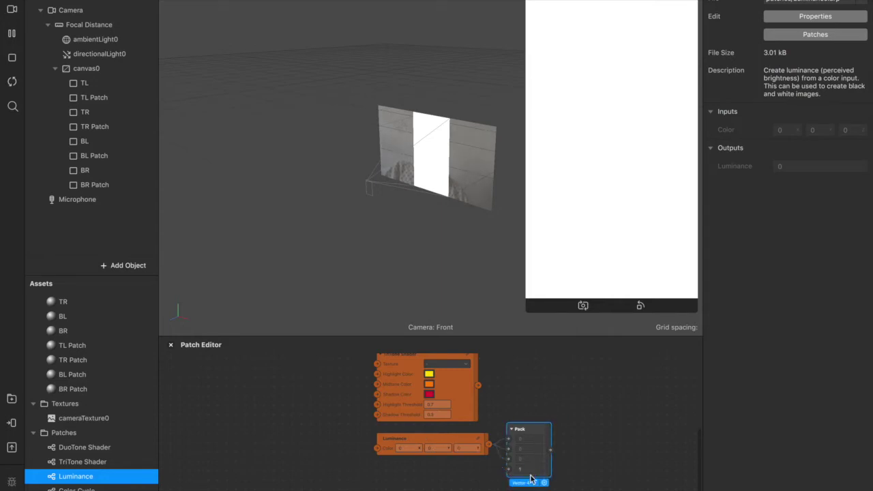
- Add the Color Cycle patch to the graph below the Luminance patch
scroll(395, 488, down, 3)
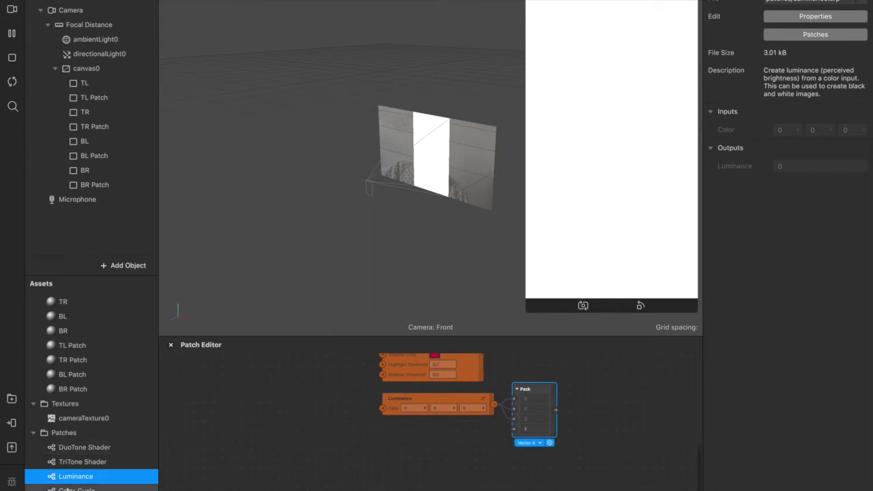
drag(75, 488, 437, 470)
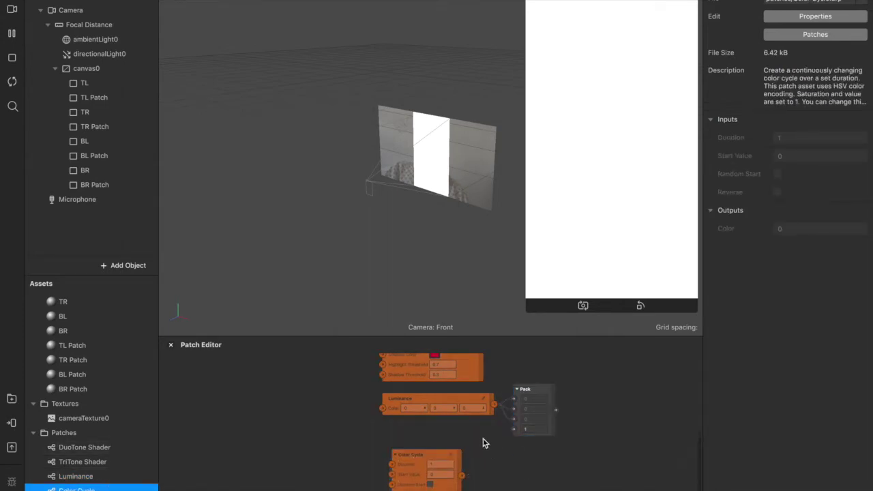
scroll(483, 443, down, 5)
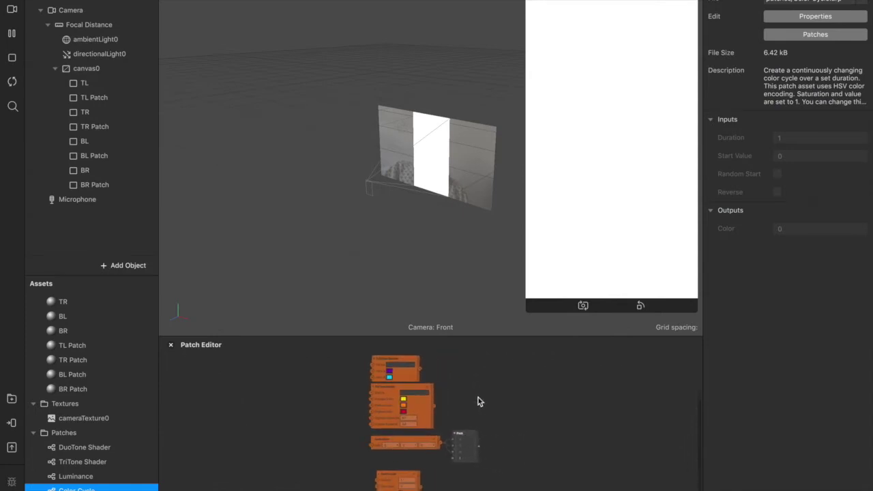
- Tidy the TriTone Shader patch's position and add a cameraTexture0 patch ahead of the shader patches' inputs
click(416, 394)
drag(415, 391, 416, 390)
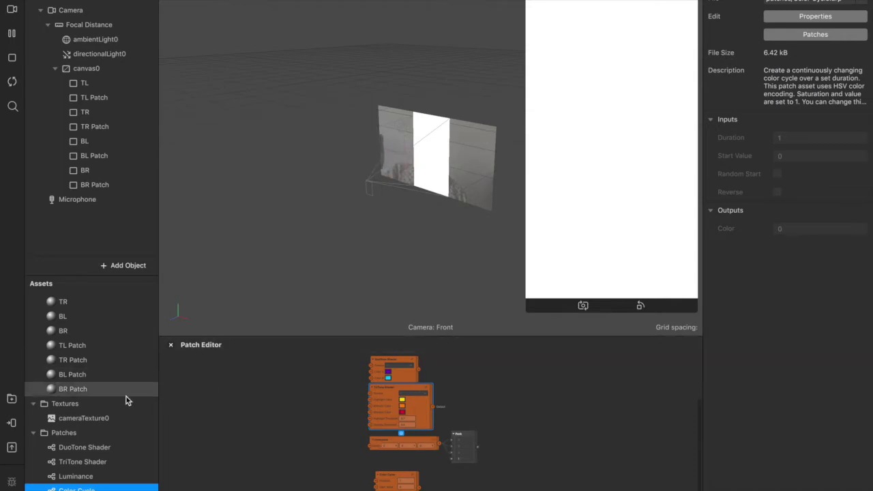
drag(94, 423, 281, 382)
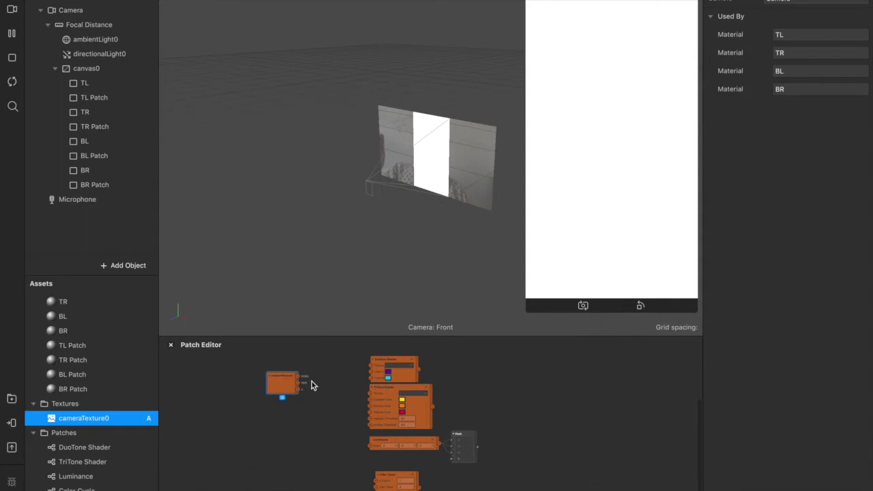
- Connect cameraTexture0's RGBA output to the Texture inputs of DuoTone Shader and TriTone Shader, and move the camera texture patch slightly lower
scroll(312, 383, up, 5)
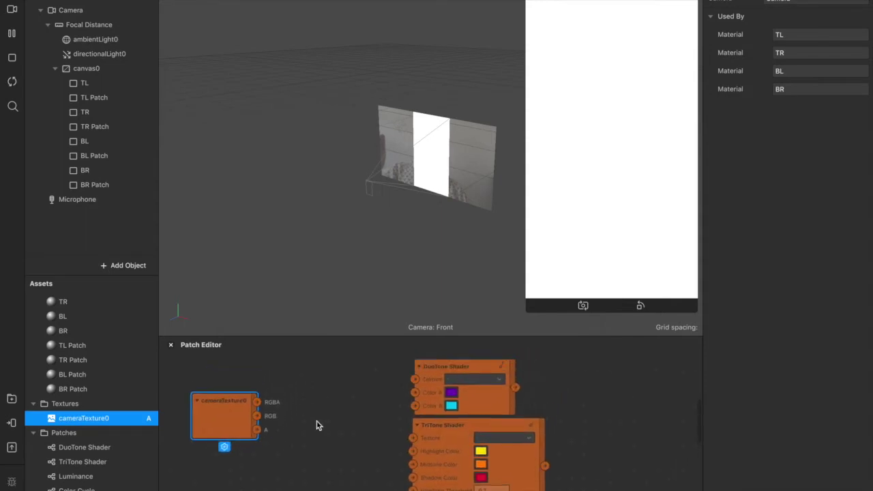
drag(258, 403, 319, 404)
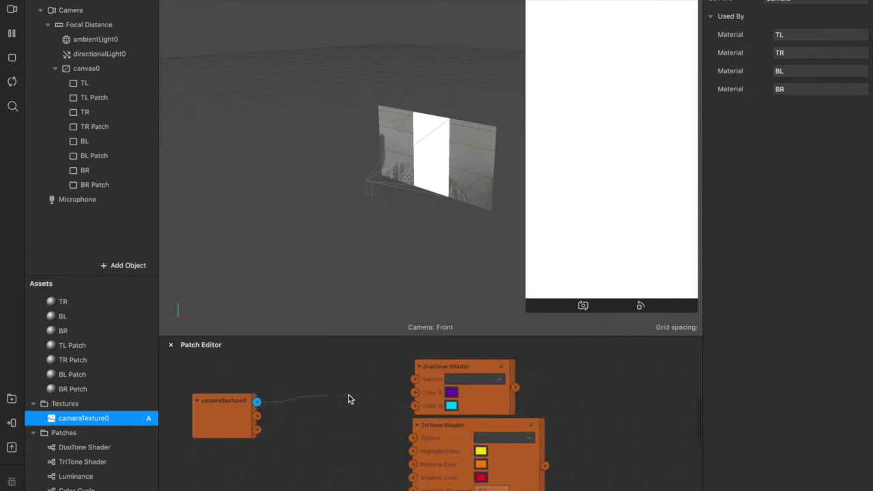
drag(414, 383, 414, 381)
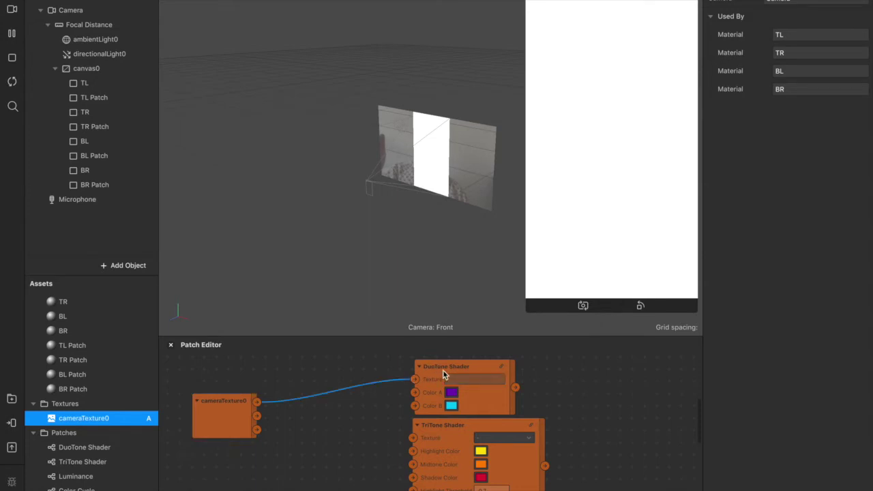
scroll(299, 452, down, 2)
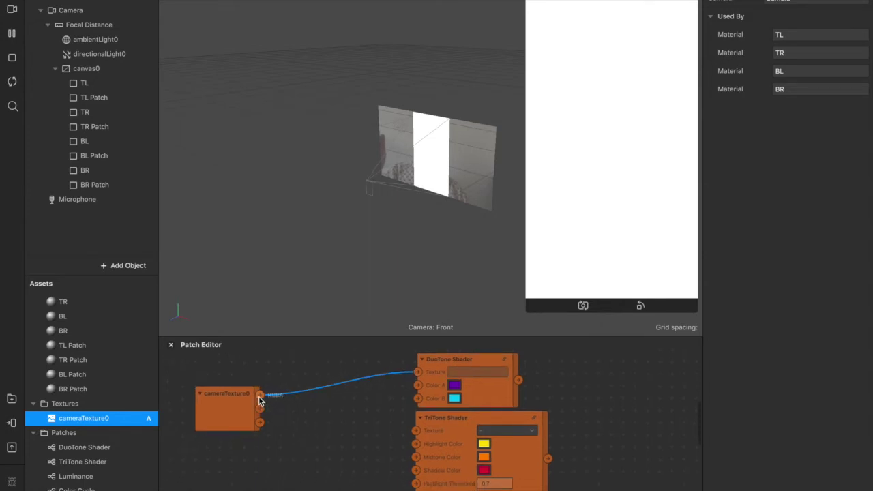
drag(259, 394, 416, 433)
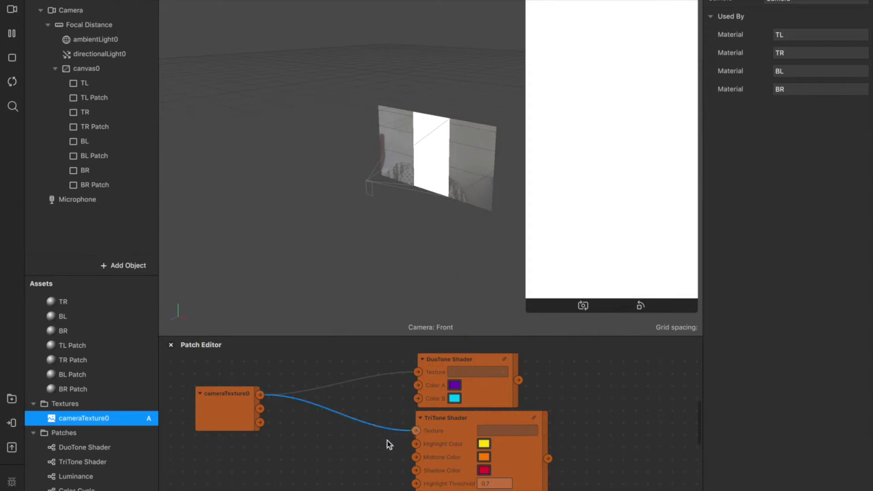
drag(242, 412, 253, 436)
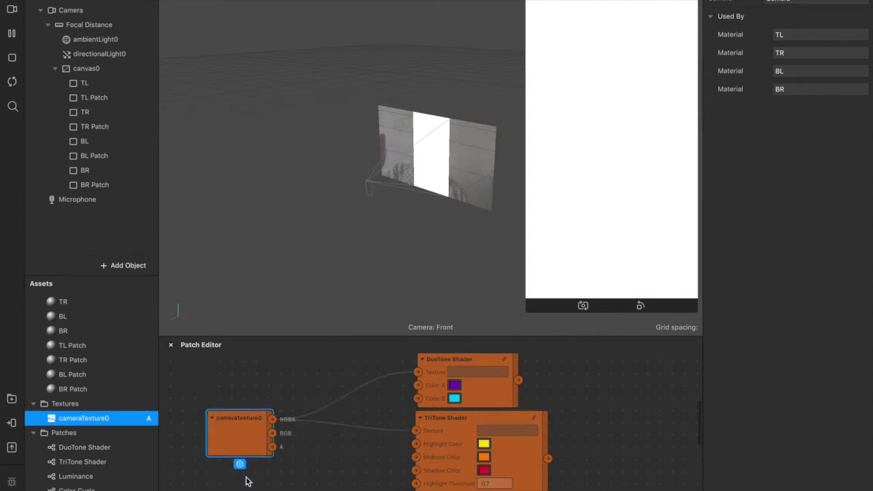
- Connect cameraTexture0's RGB output to Luminance's Color input and align the Color Cycle patch underneath Luminance
drag(247, 481, 283, 467)
scroll(343, 450, down, 5)
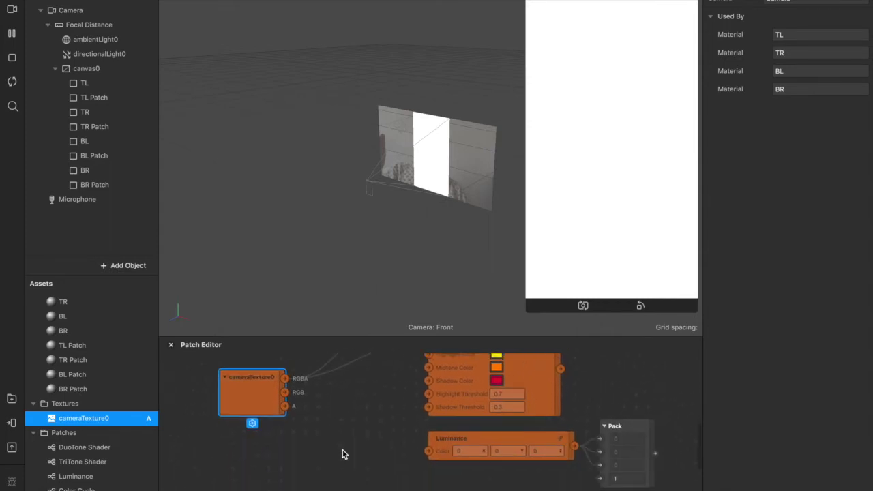
scroll(342, 454, down, 2)
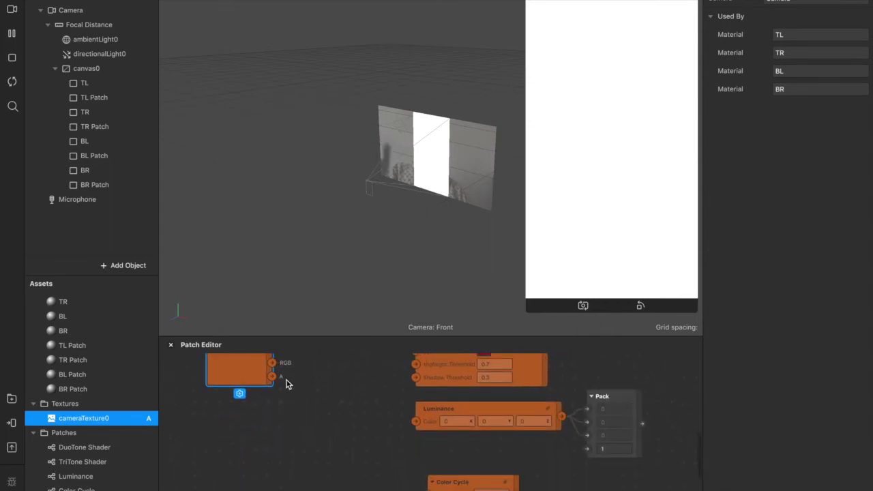
scroll(287, 383, up, 3)
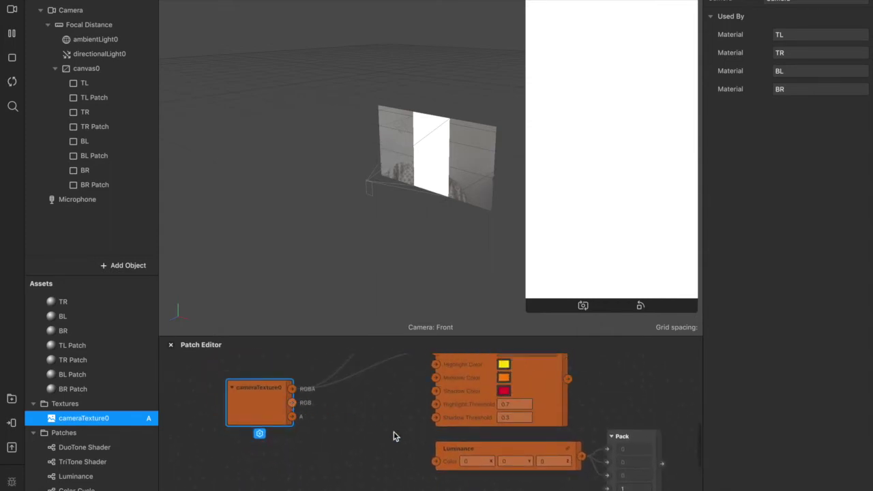
drag(393, 436, 436, 467)
scroll(403, 489, down, 3)
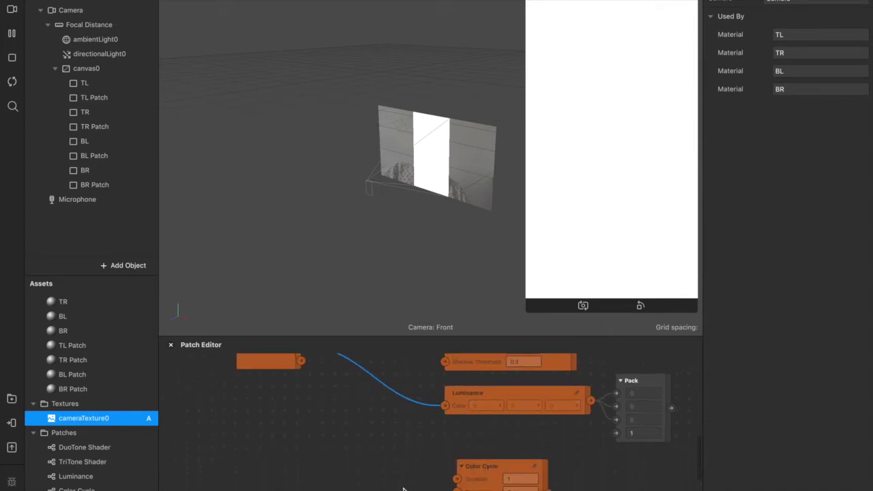
drag(477, 477, 465, 453)
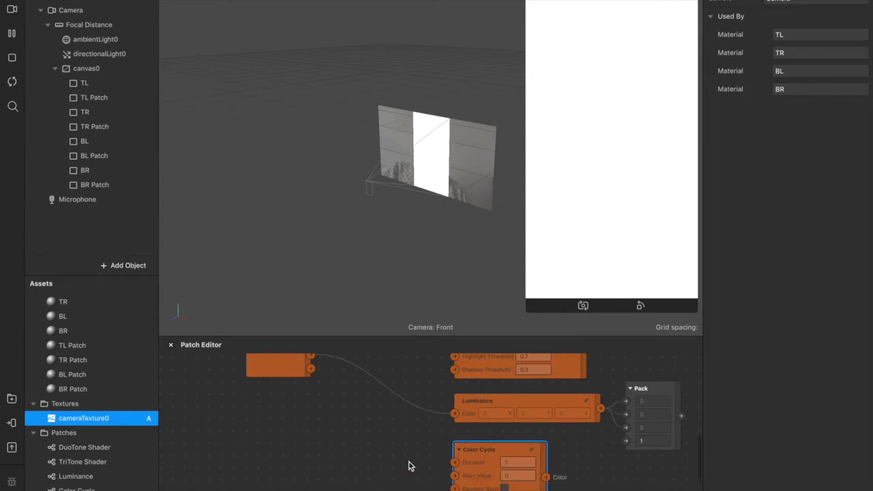
scroll(409, 466, right, 2)
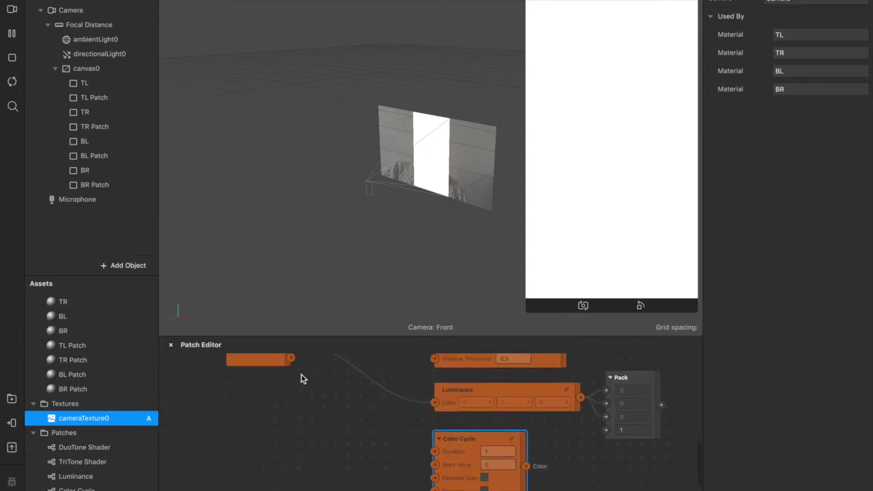
- Create a Diffuse Texture patch for the TL Patch material and feed it from the DuoTone Shader output
click(80, 347)
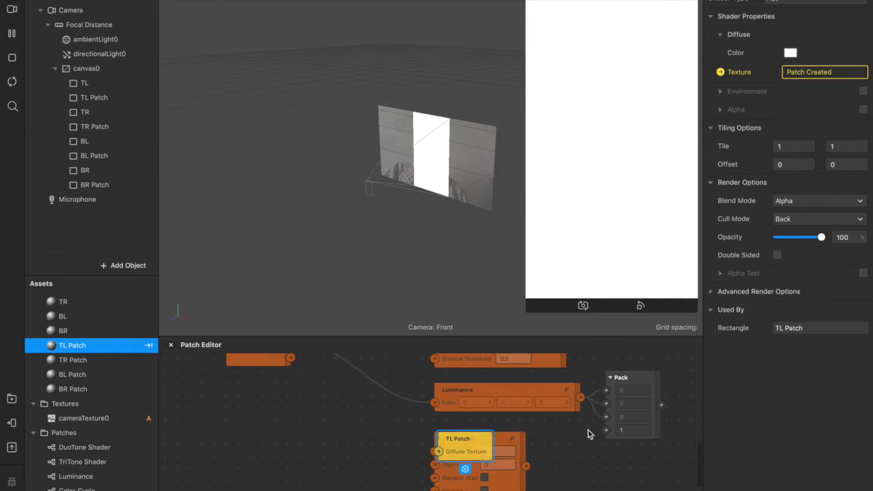
scroll(588, 431, up, 5)
scroll(605, 431, up, 3)
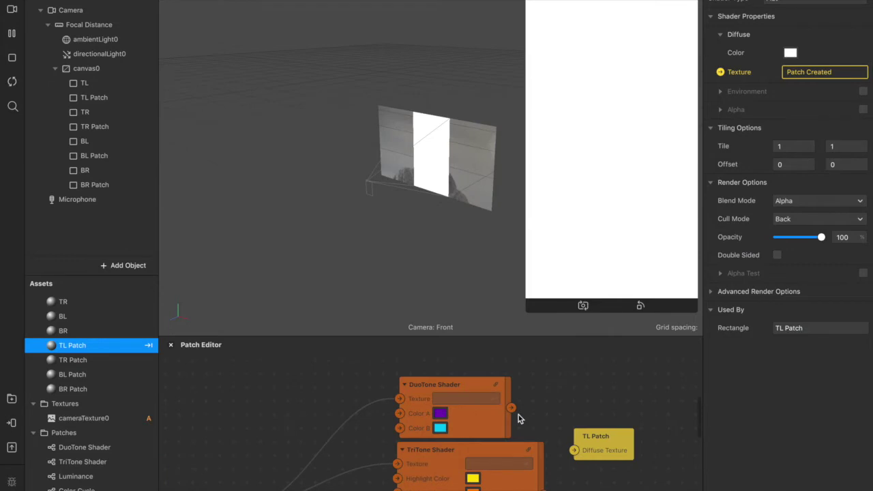
drag(512, 408, 574, 451)
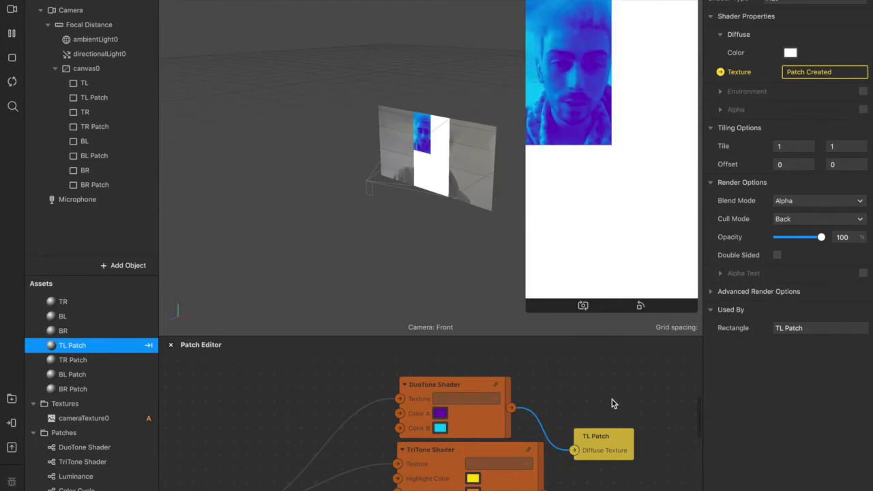
- Create Diffuse Texture patches for the TR Patch, BL Patch and BR Patch materials and spread them out across the graph
click(72, 359)
shift+click(80, 388)
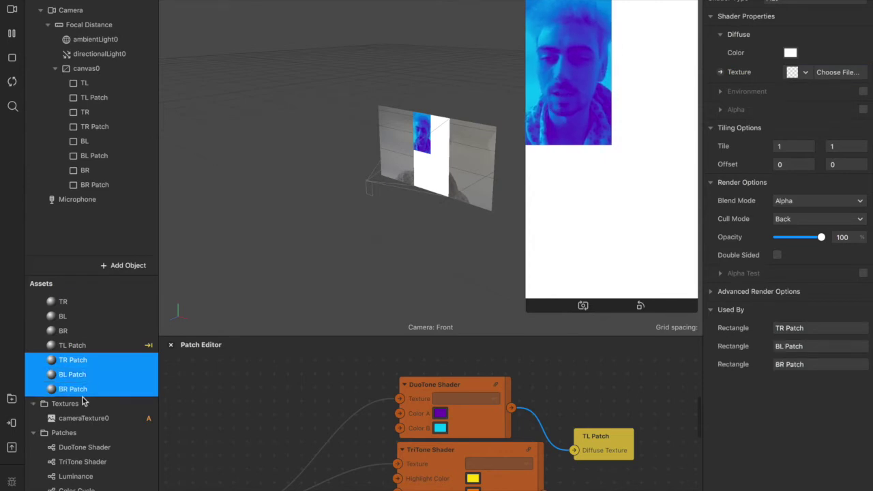
click(721, 72)
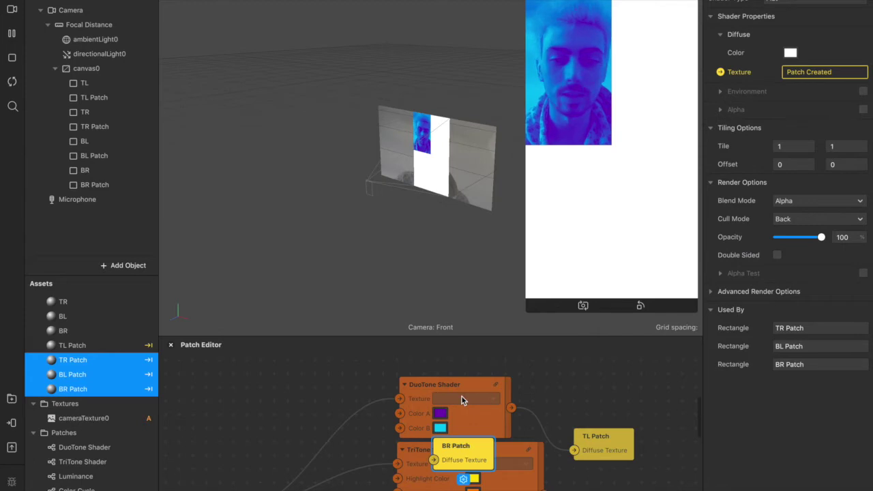
scroll(469, 450, down, 2)
scroll(469, 451, down, 3)
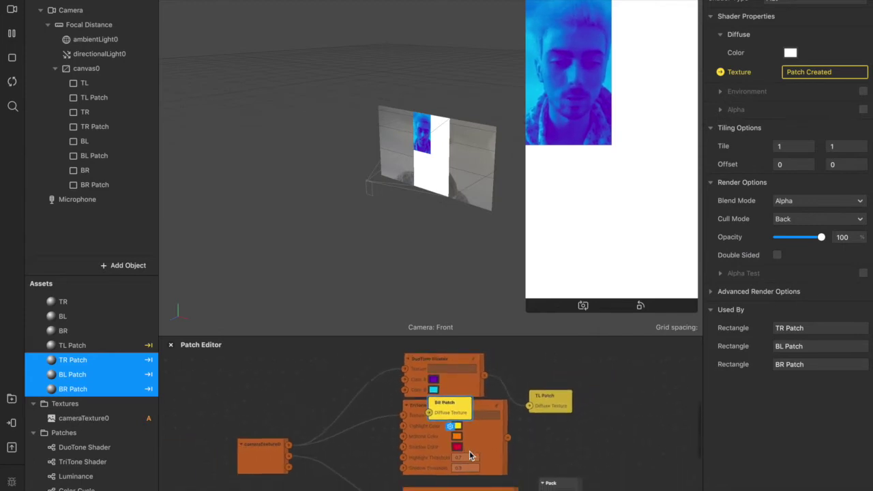
drag(408, 369, 497, 489)
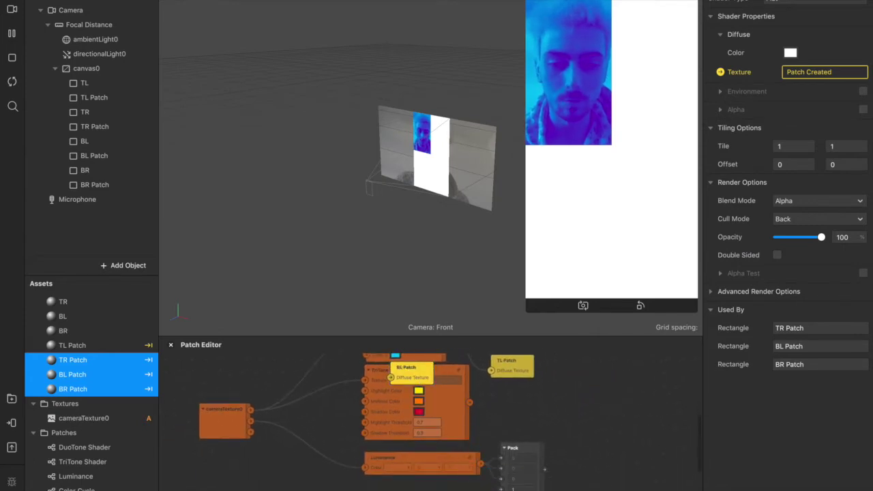
drag(415, 379, 598, 467)
click(408, 373)
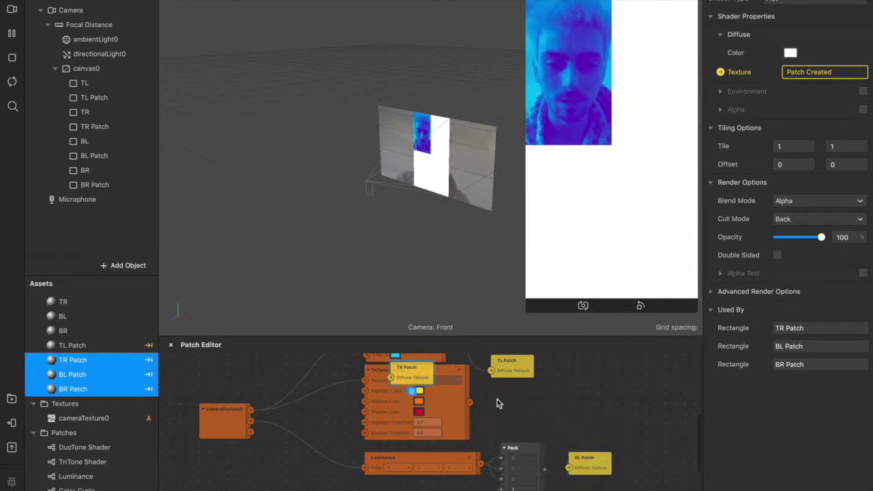
- Connect TriTone Shader to TR Patch, Pack to BL Patch and Color Cycle to BR Patch
mouse_move(496, 403)
mouse_down()
mouse_move(513, 404)
mouse_move(490, 409)
mouse_up()
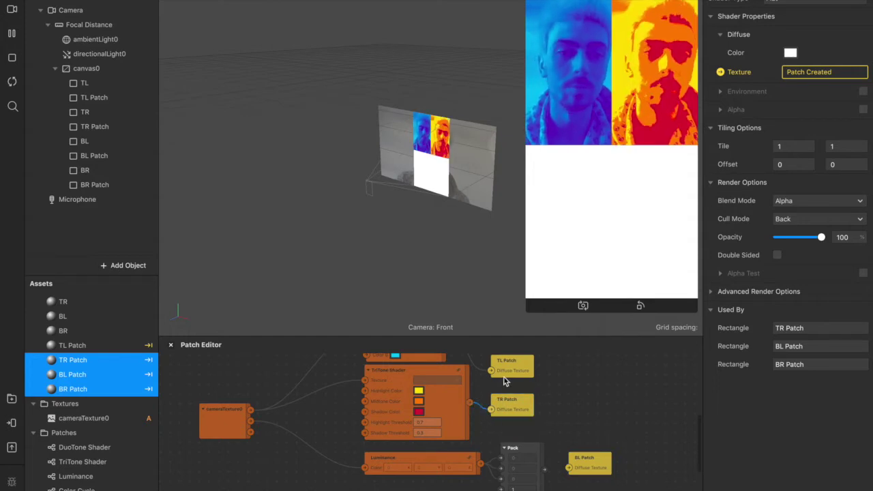
scroll(545, 457, down, 3)
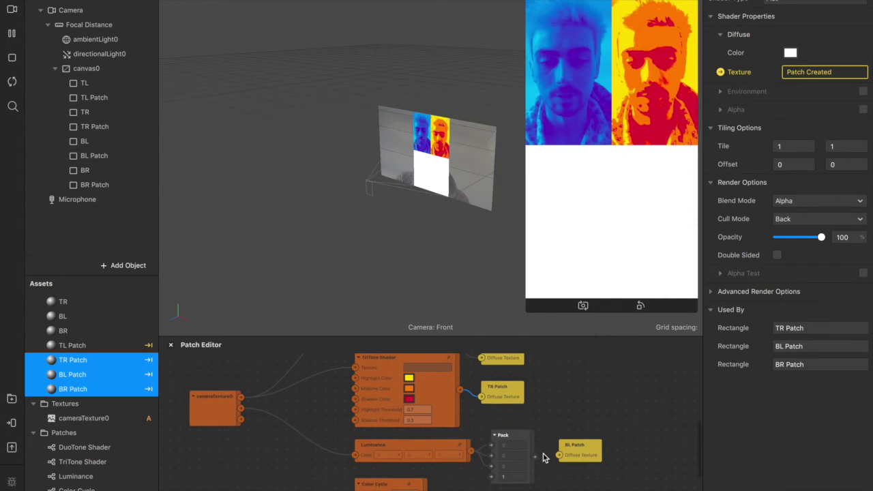
drag(533, 448, 558, 448)
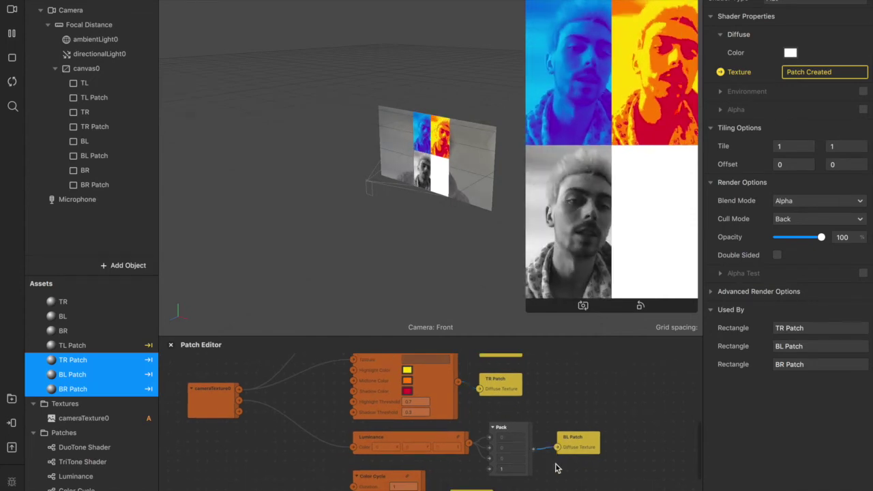
scroll(556, 467, down, 5)
scroll(556, 466, left, 2)
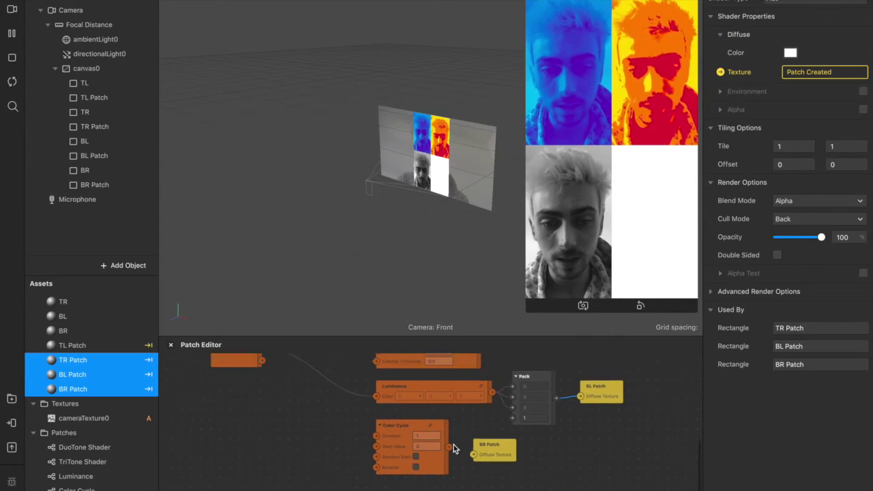
drag(448, 452, 473, 455)
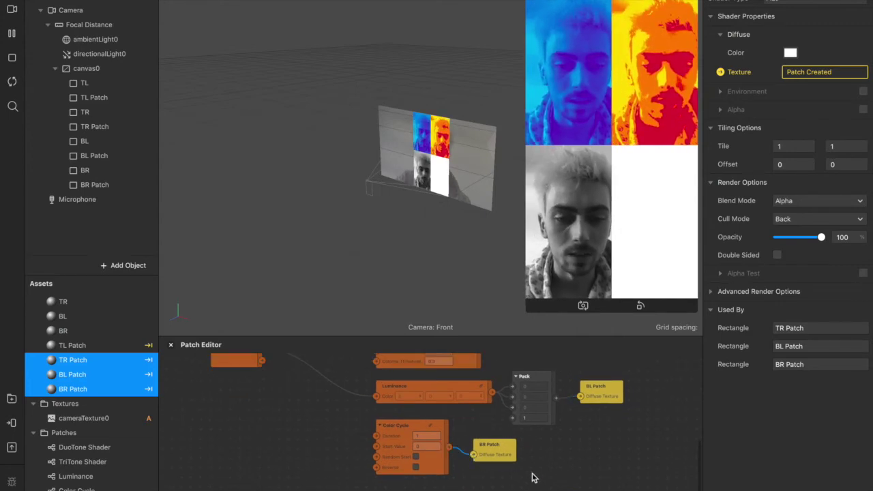
- Set the Color Cycle patch's Duration to 15 and enable Random Start
click(430, 436)
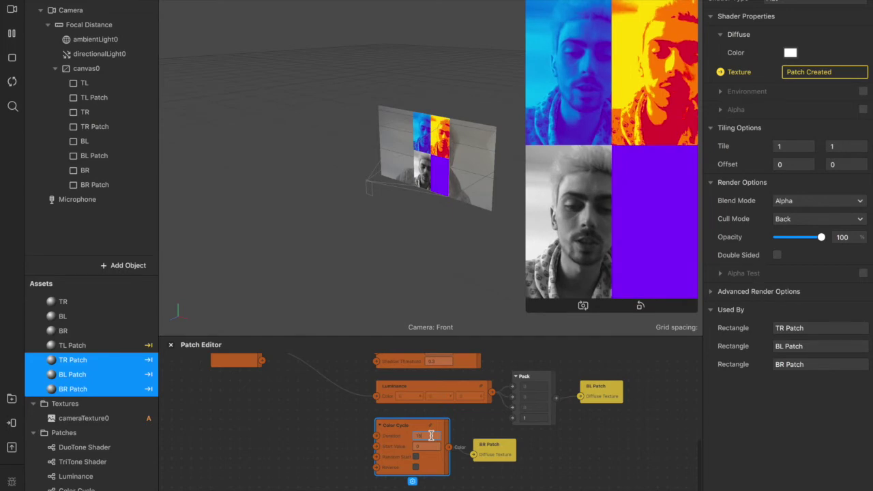
text(5)
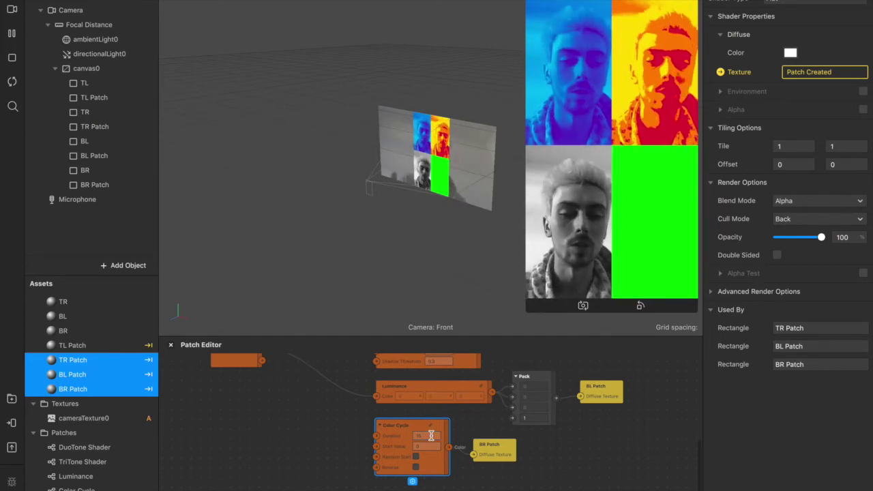
click(415, 457)
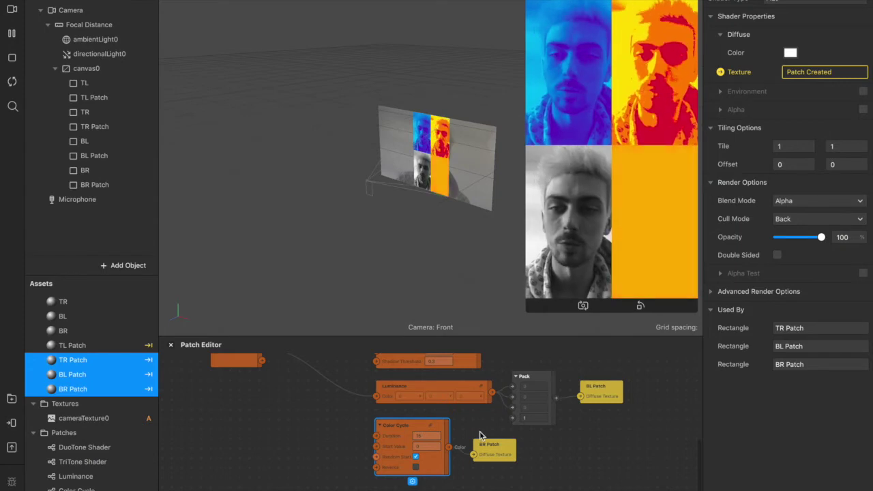
- Set the opacity of the TR, BL and BR Patch materials to 50%, and reduce BR Patch alone to 35%
click(823, 240)
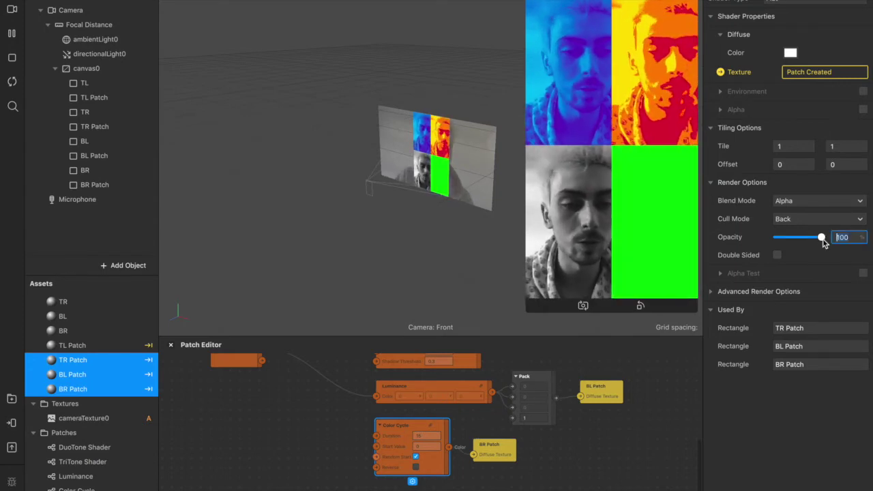
key(Return)
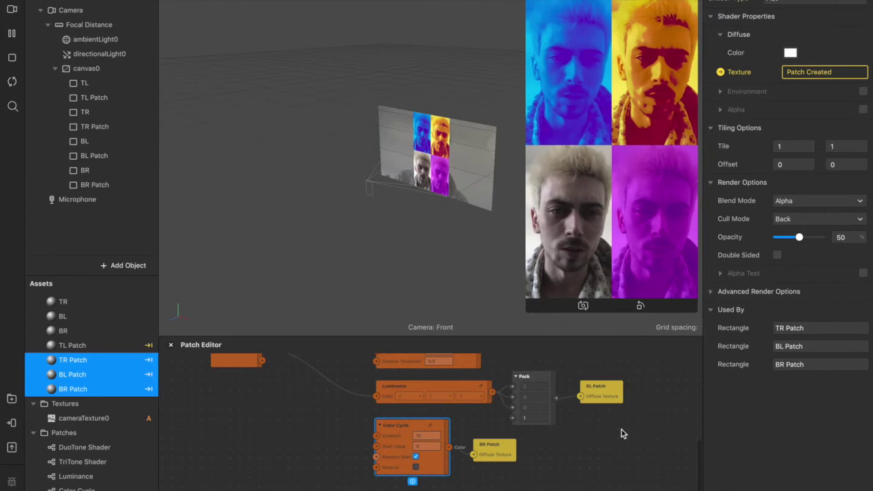
scroll(622, 430, up, 3)
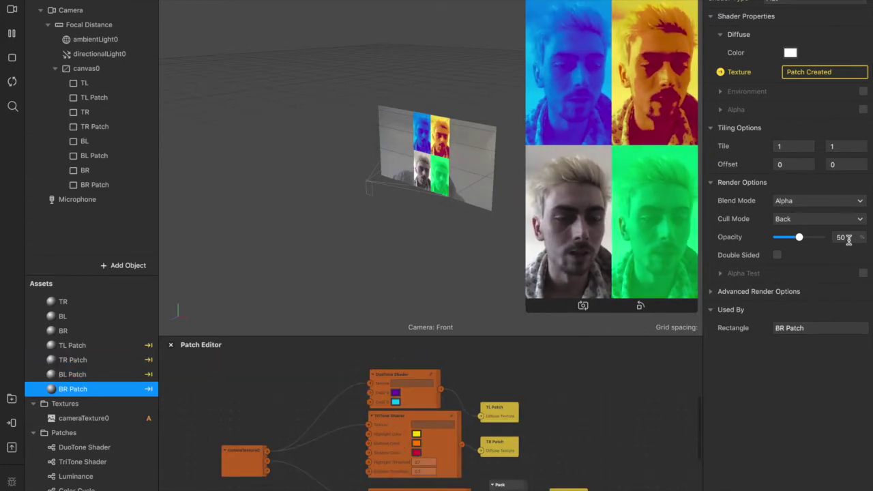
click(848, 238)
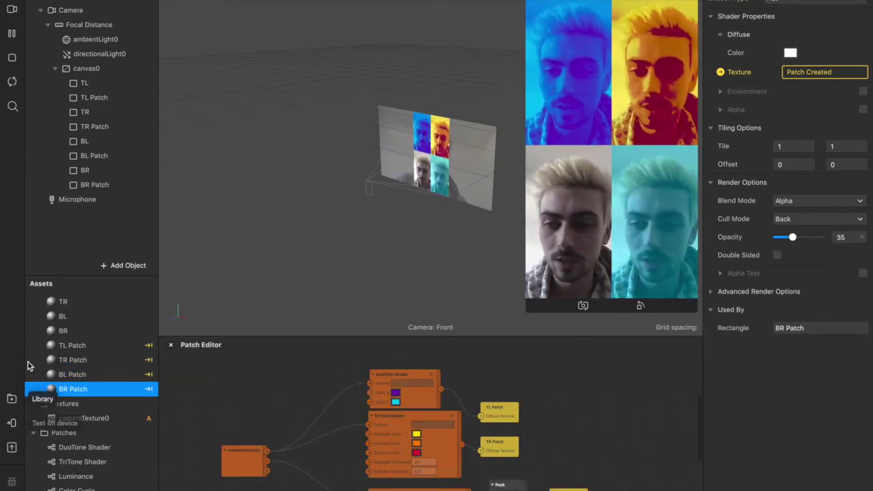
- Set the opacity of the TL Patch and TR Patch materials to 35%
click(74, 346)
shift+click(79, 361)
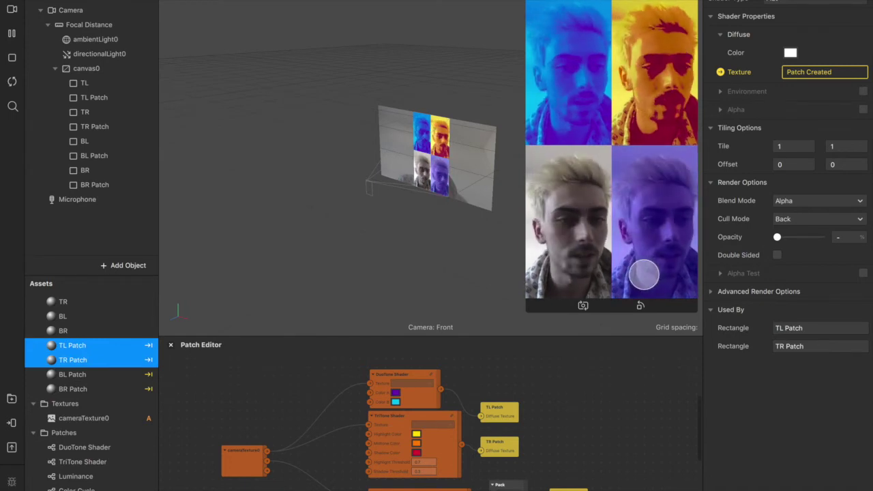
click(852, 235)
text(3)
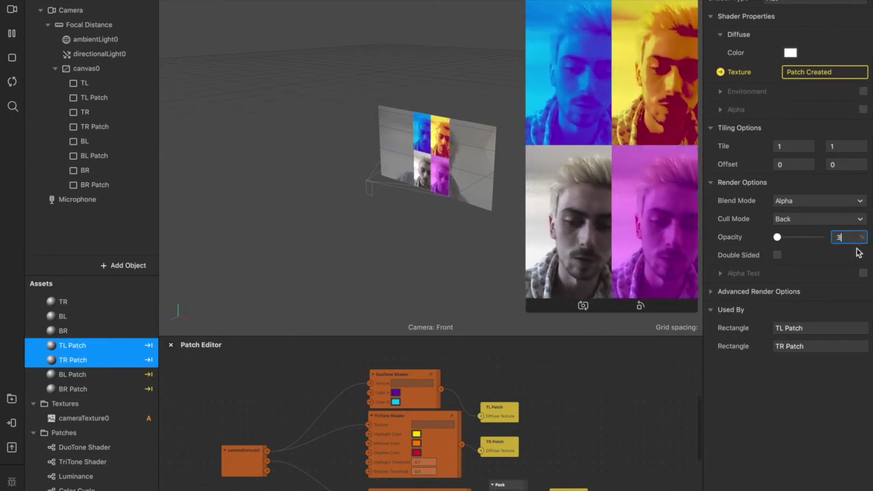
text(5)
key(Return)
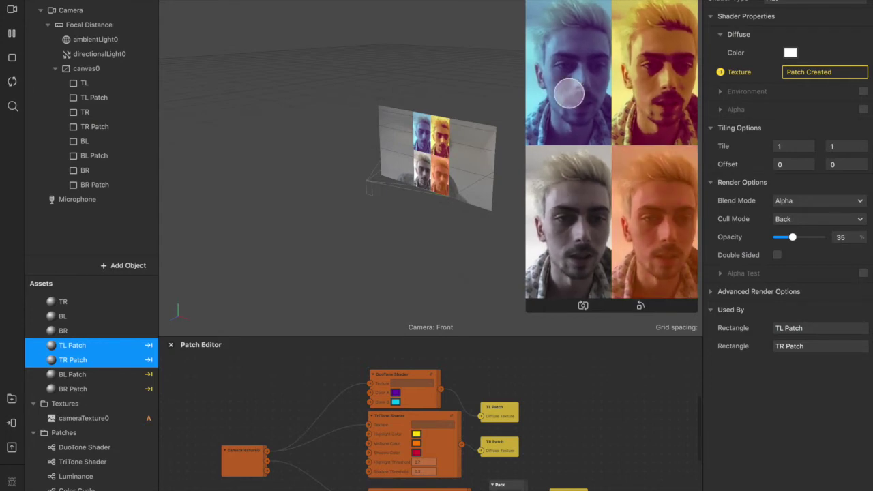
- Set the opacity of the BL Patch material to 100%
click(55, 375)
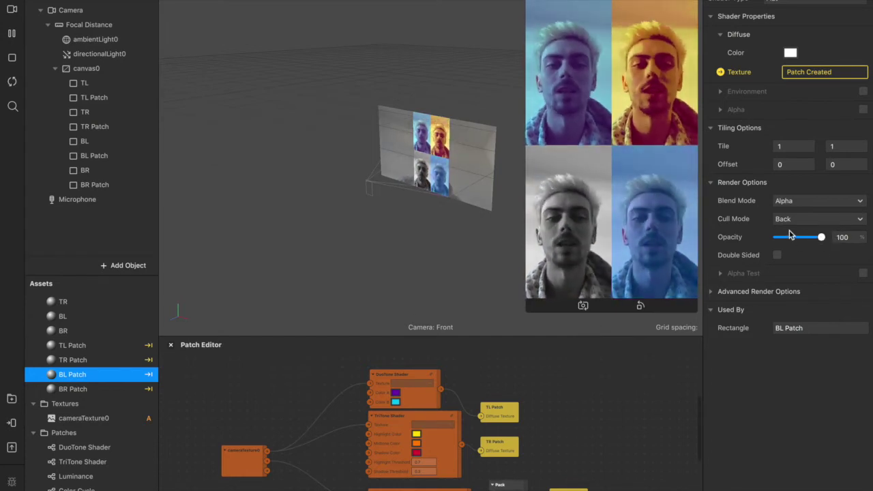
drag(793, 238, 825, 239)
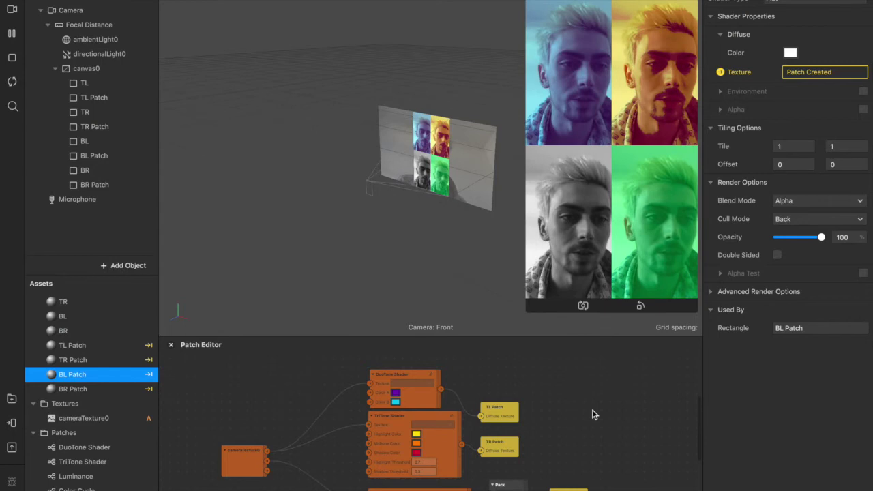
- Look over the DuoTone, TriTone and Luminance shader patches and their connections in the patch graph
scroll(588, 437, down, 1)
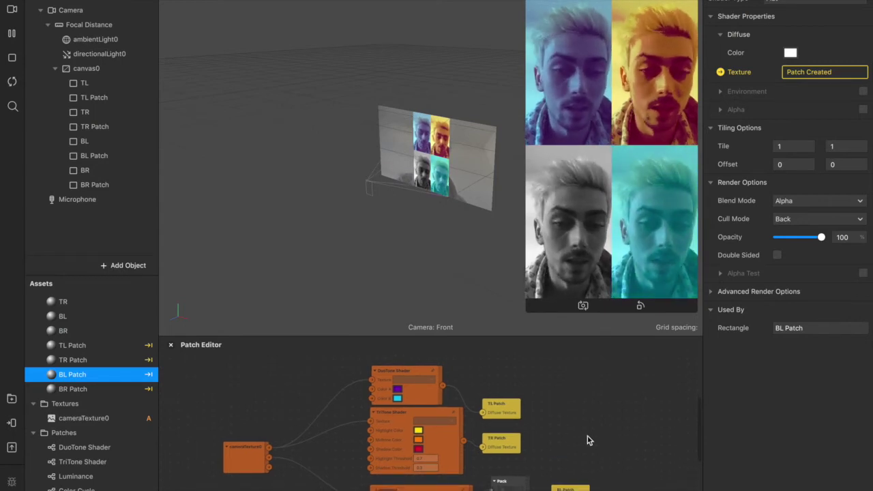
key(Down)
scroll(584, 434, down, 1)
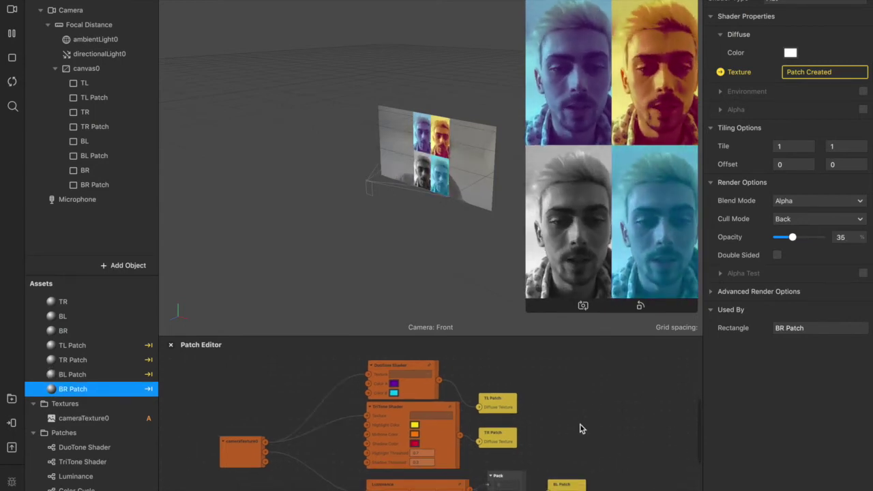
scroll(450, 400, down, 3)
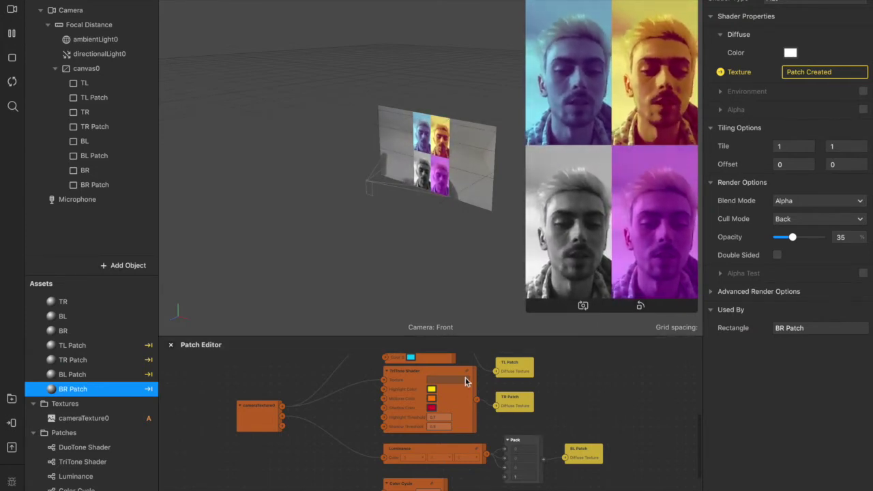
scroll(440, 397, up, 3)
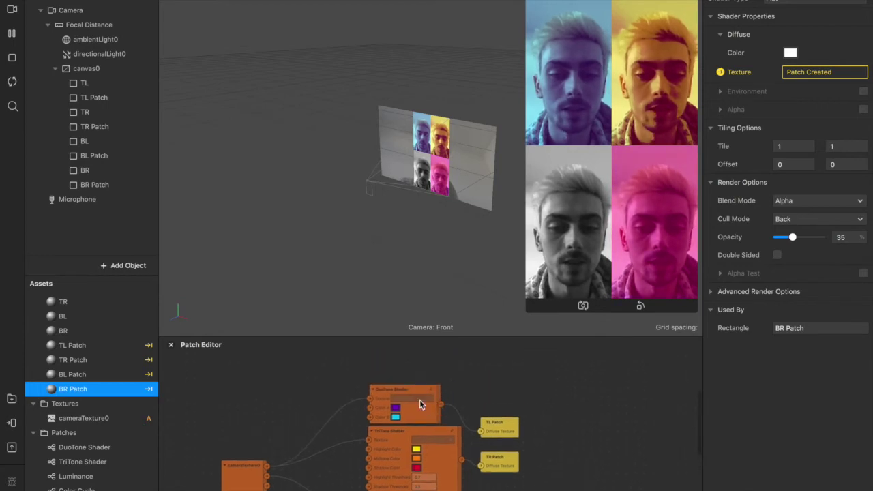
scroll(426, 456, down, 1)
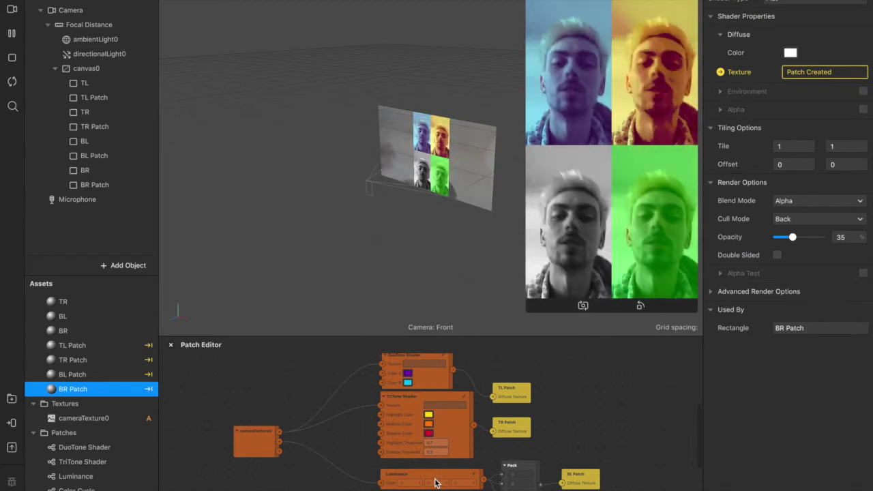
scroll(535, 483, up, 3)
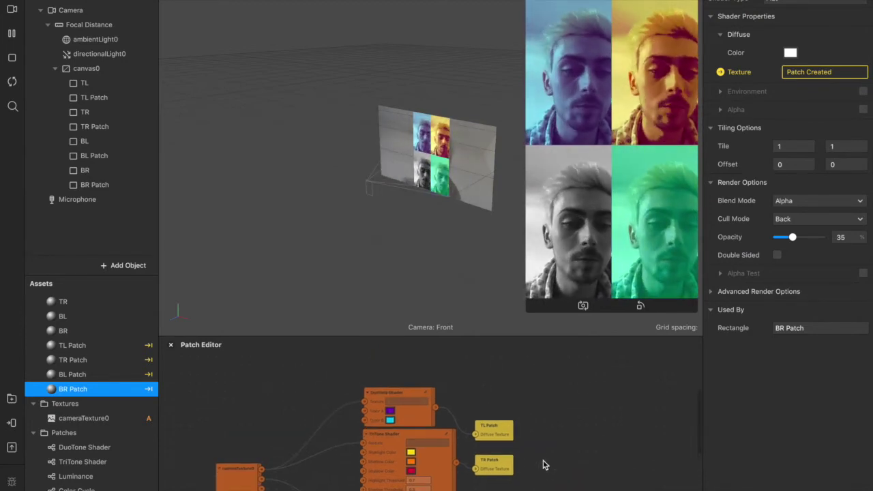
- Add a Screen Tap patch and place it in the free area above the shader patches
double_click(575, 425)
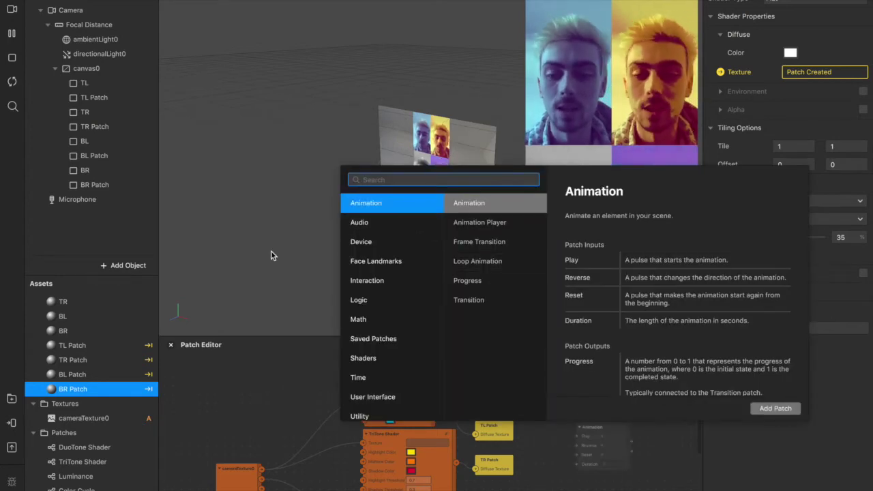
text(screen)
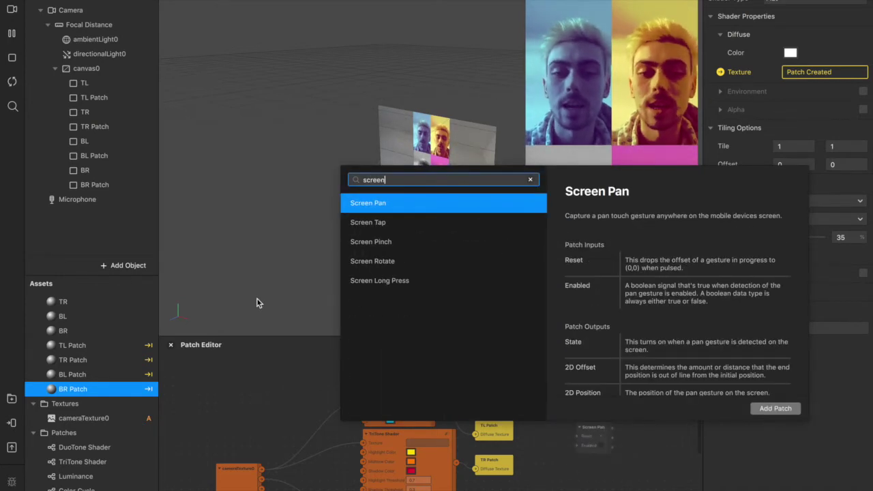
key(Down)
key(Return)
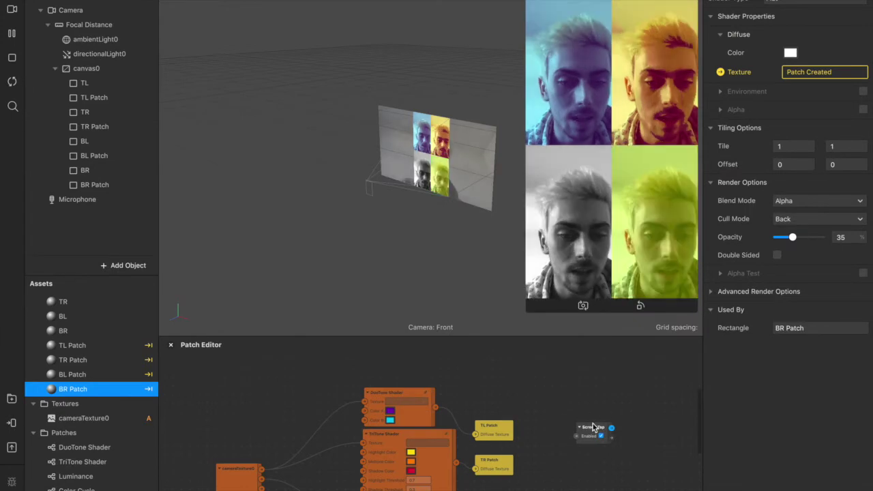
drag(593, 427, 550, 373)
scroll(611, 406, right, 5)
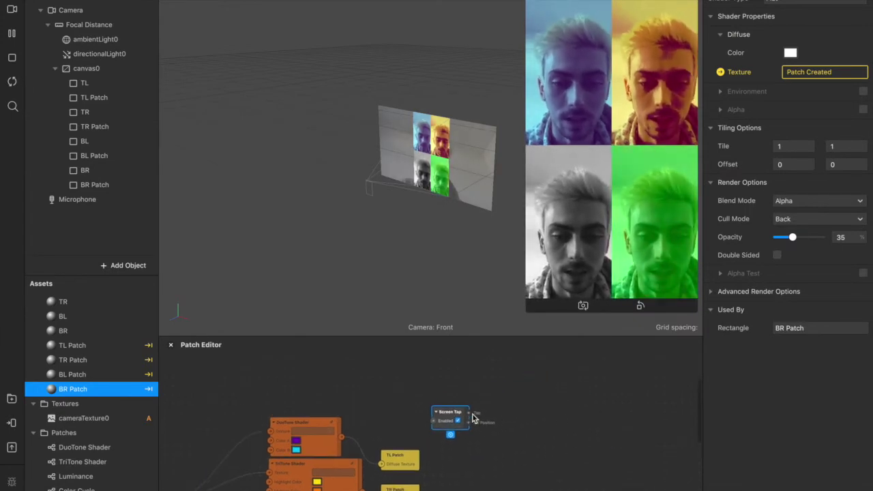
- Add a Counter patch driven by Screen Tap through its Increase input and place it beside Screen Tap
double_click(500, 414)
text(counter)
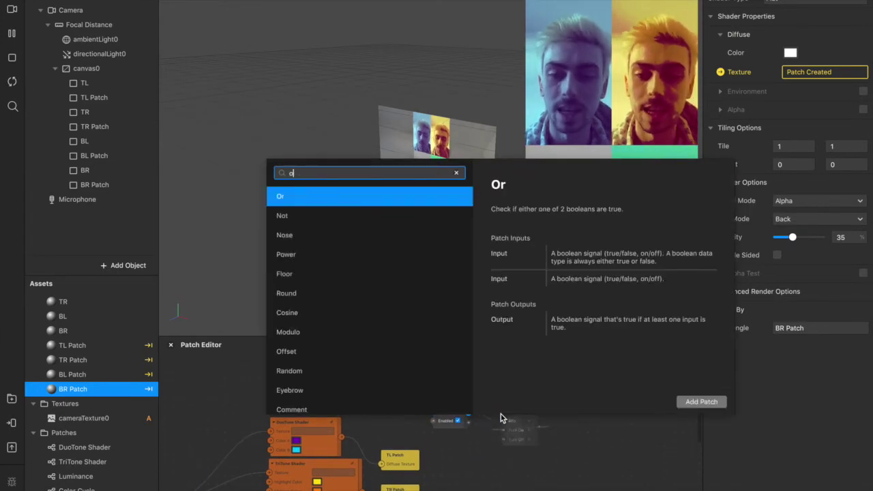
key(Return)
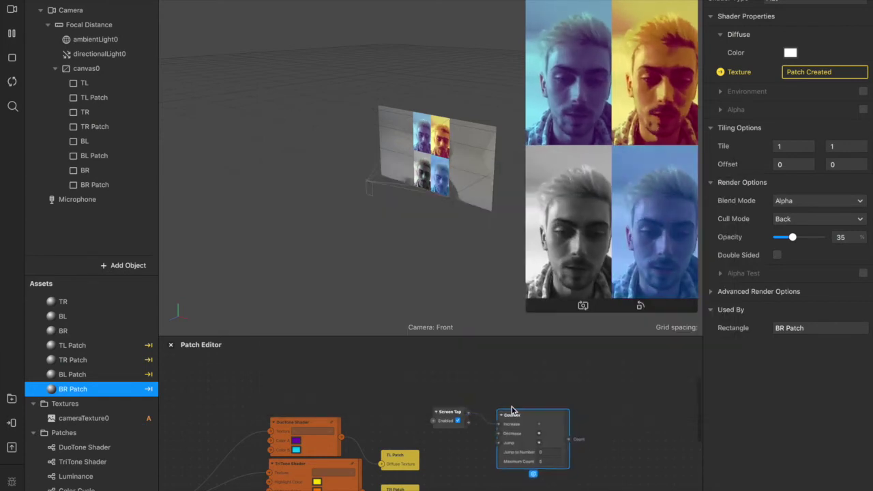
drag(516, 427, 497, 400)
double_click(582, 413)
text(equ)
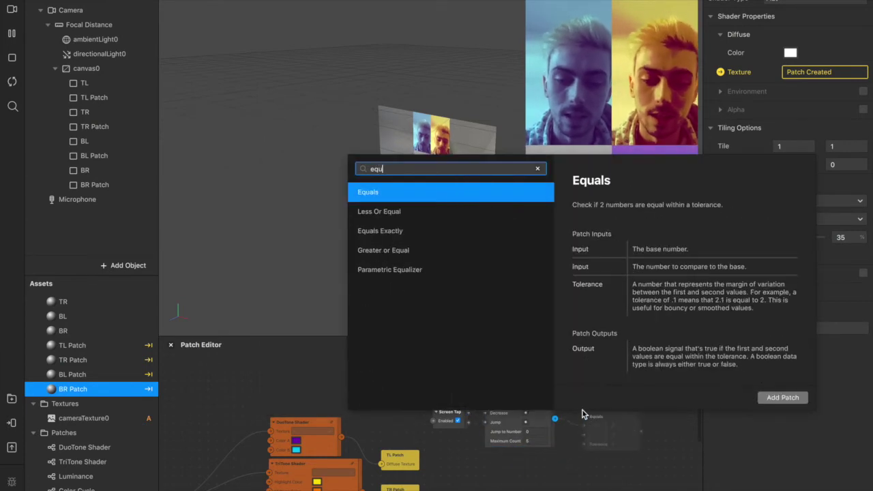
text(als)
key(Escape)
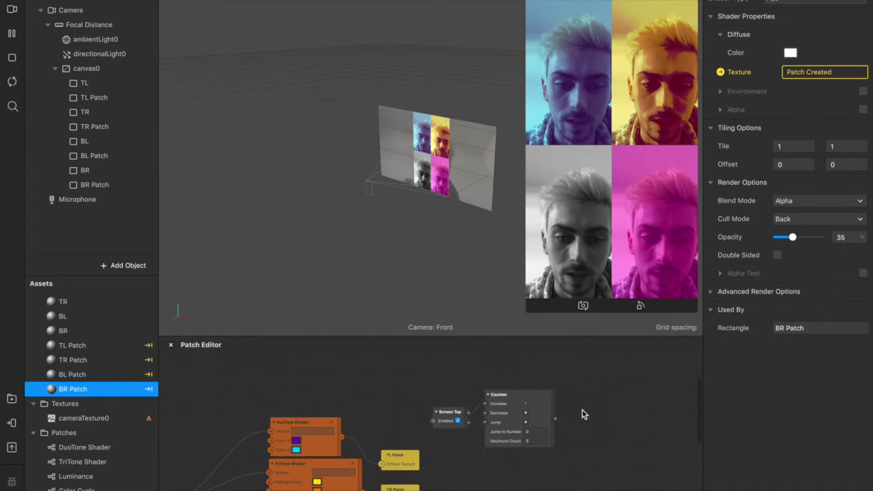
- Add an Equals Exactly patch fed by the Counter's Count output and place it next to the Counter
double_click(582, 421)
text(equals)
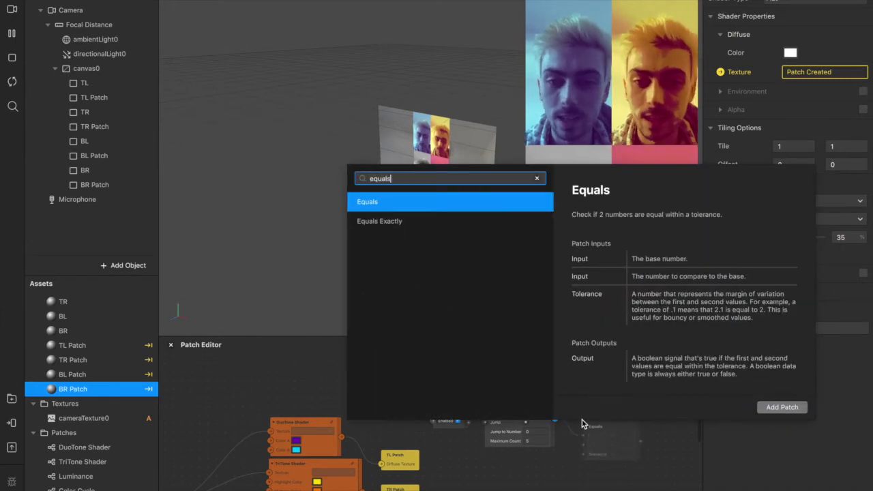
key(Down)
key(Return)
drag(605, 428, 593, 445)
- Duplicate Equals Exactly with a comparison value of 1, and set the Counter's Maximum Count to 2
key(super+d)
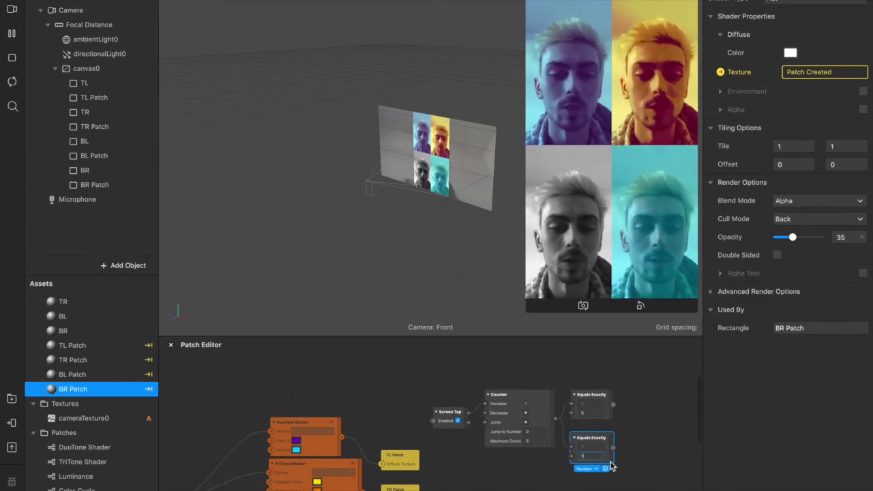
click(538, 441)
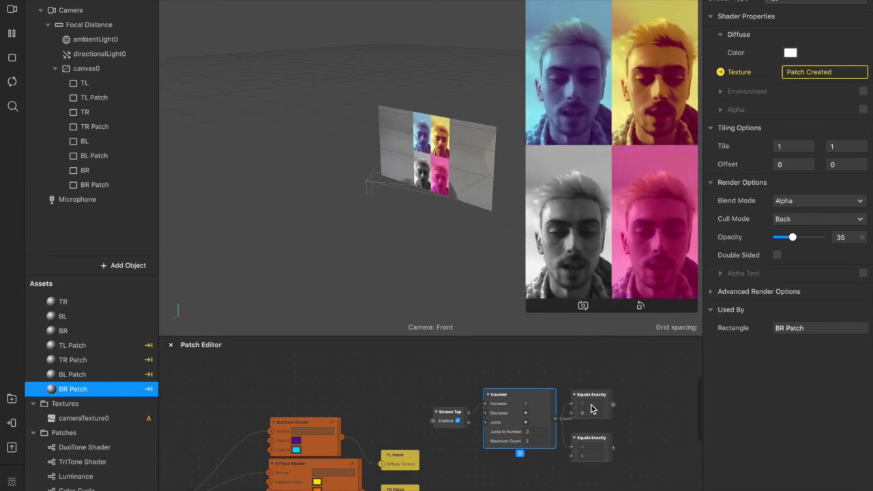
- Create Visible property patches for the TL Patch, TR Patch, BL Patch and BR Patch rectangles
click(94, 98)
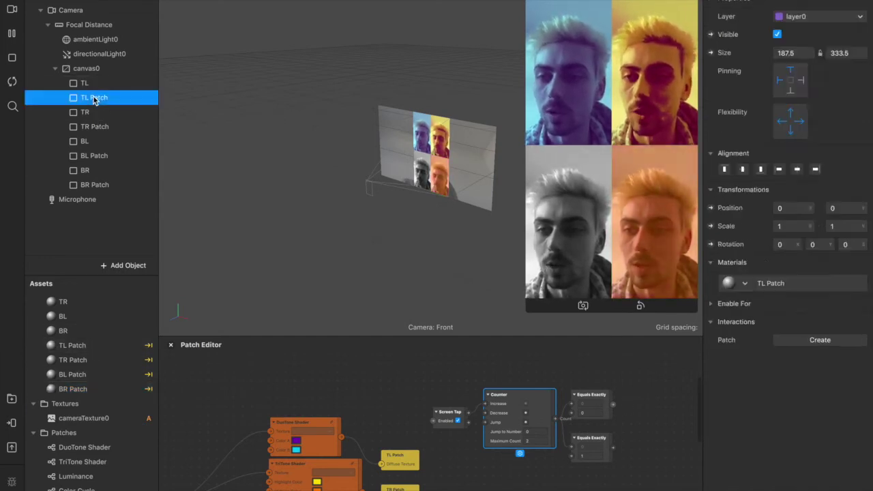
ctrl+click(94, 156)
ctrl+click(100, 186)
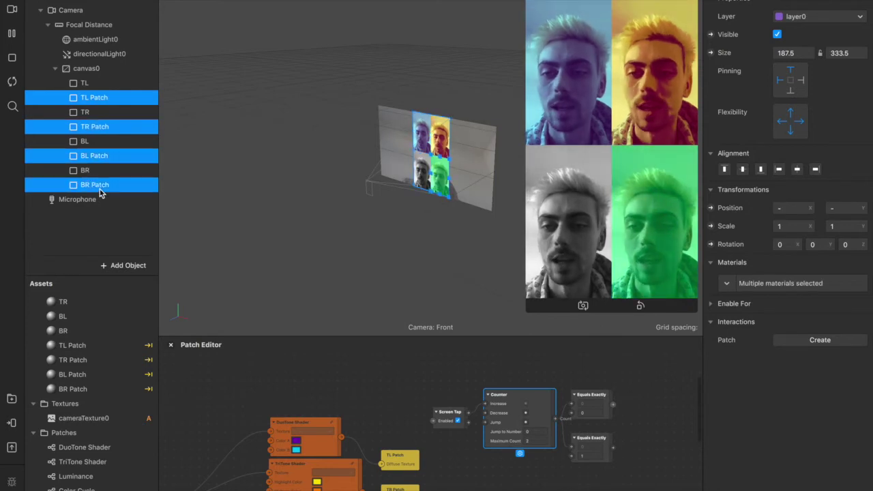
click(710, 35)
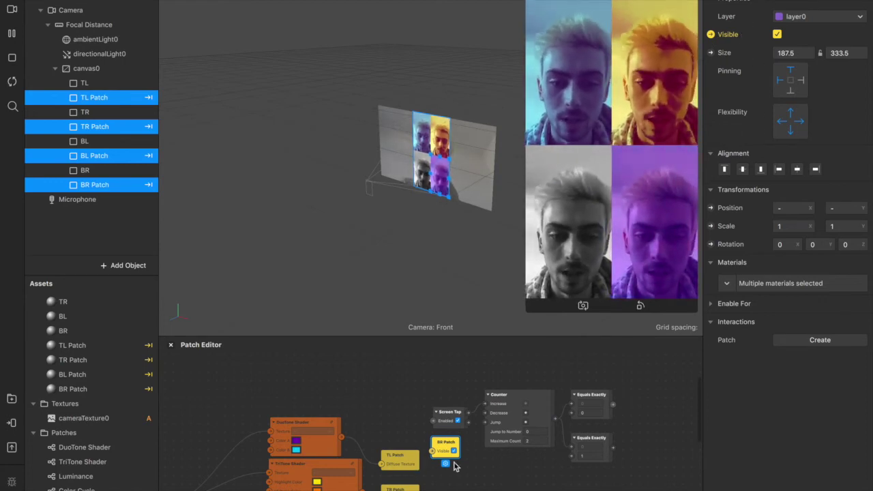
- Arrange the four Visible patches in a two-by-two group beside the second Equals Exactly patch
drag(442, 448, 744, 450)
scroll(682, 437, down, 3)
scroll(681, 436, right, 3)
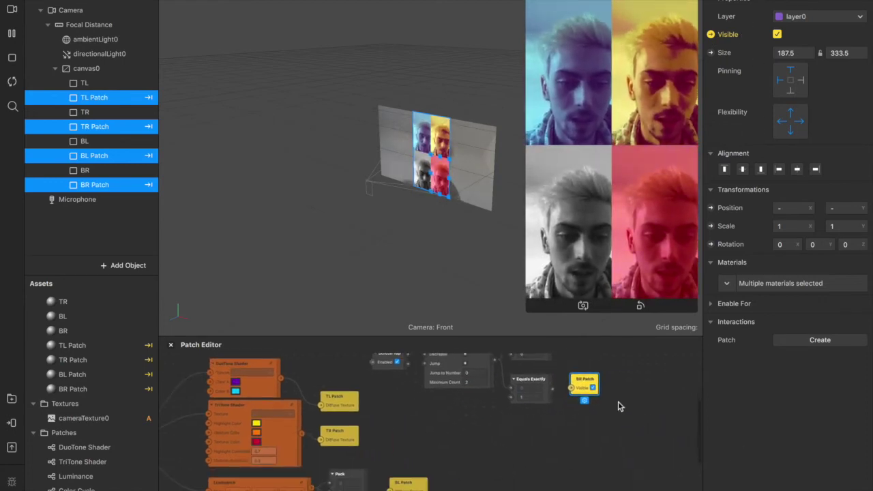
key(super+d)
drag(614, 428, 583, 431)
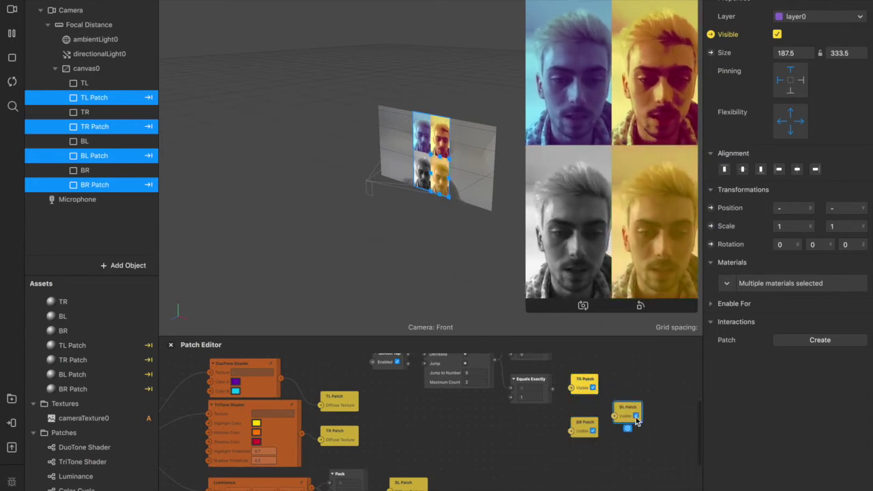
key(super+d)
click(581, 386)
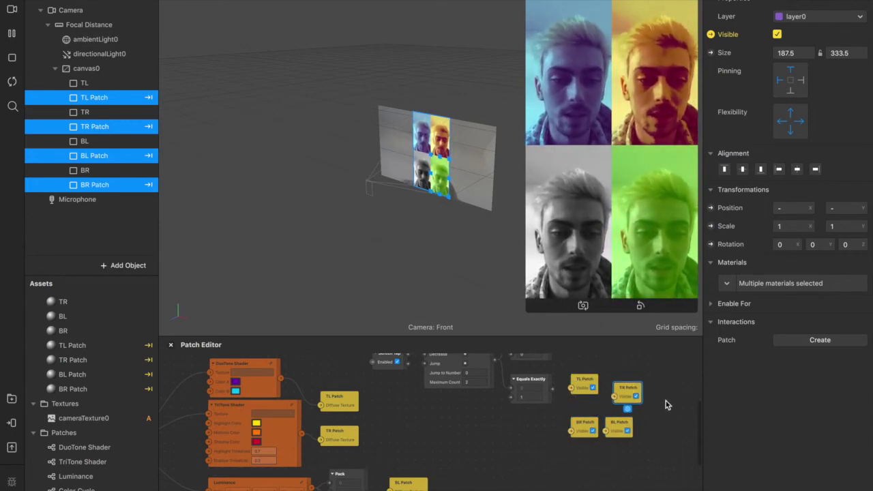
key(super+d)
- Connect the output of the Equals Exactly patch with value 1 to the Visible inputs of all four Patch rectangles
scroll(588, 403, up, 1)
scroll(588, 403, right, 1)
scroll(587, 404, up, 1)
scroll(583, 405, right, 1)
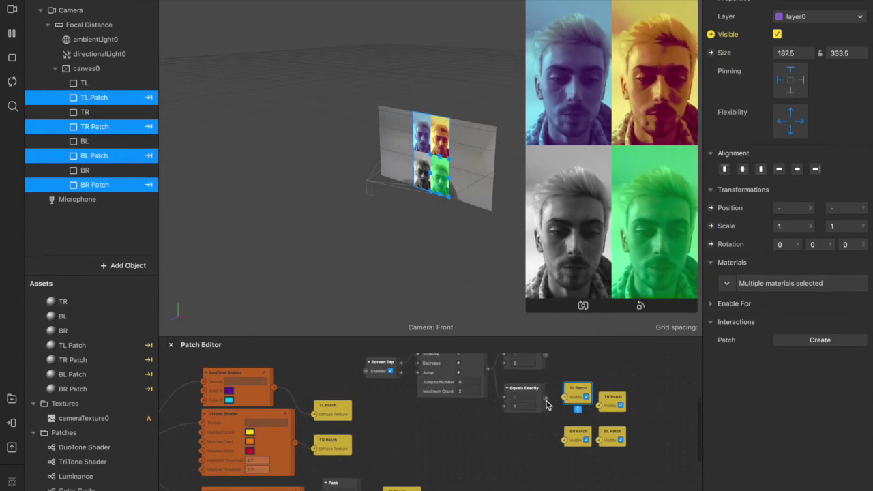
drag(546, 399, 563, 399)
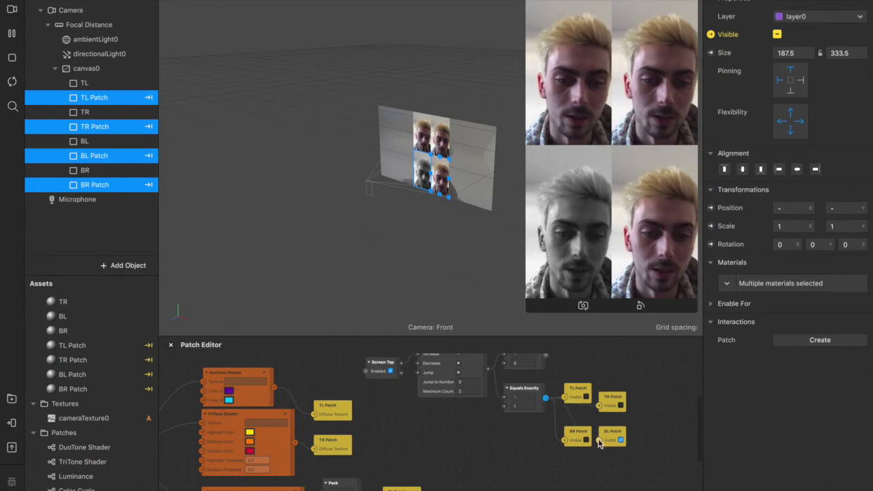
- Test the tap-controlled visibility of the four effects by simulating screen taps in the preview
click(654, 71)
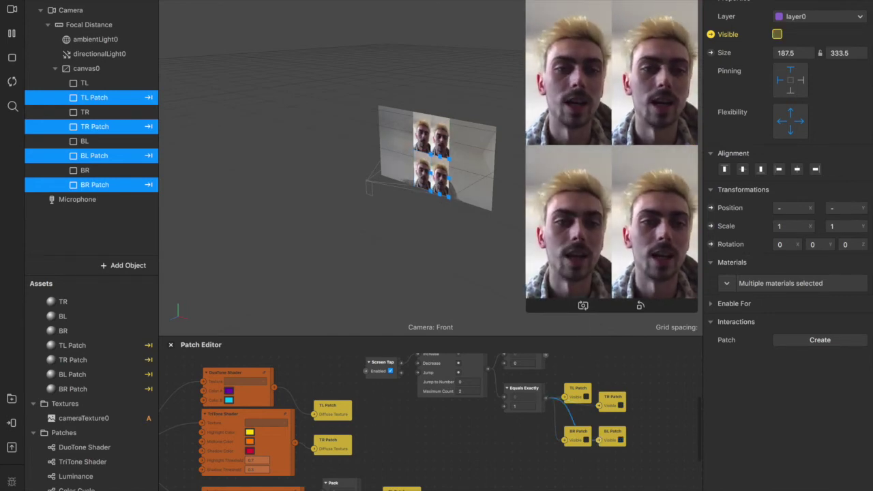
right_click(683, 4)
click(578, 68)
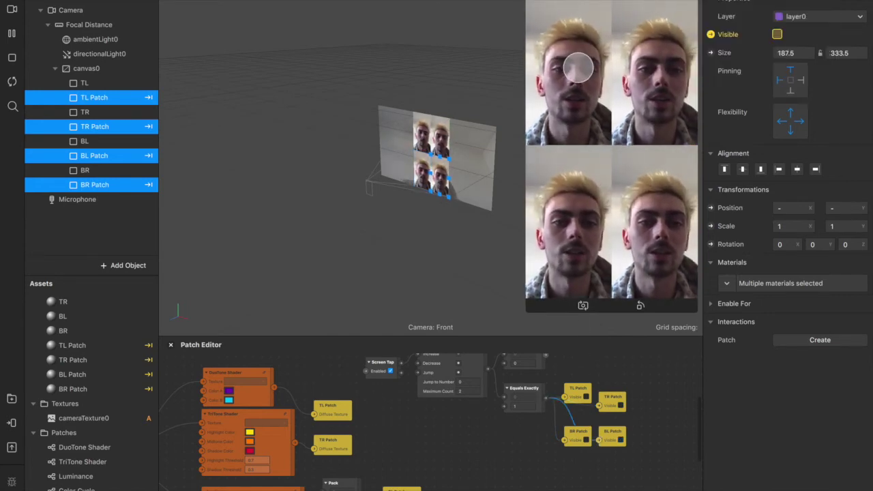
click(564, 53)
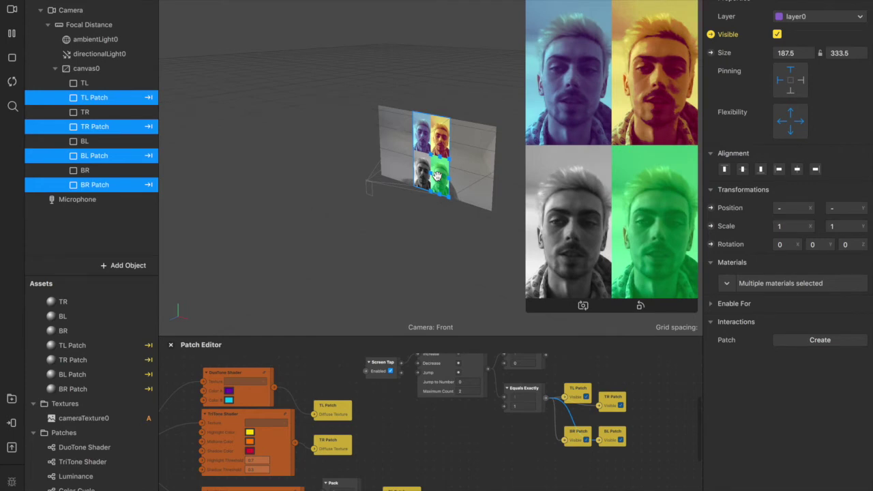
click(437, 176)
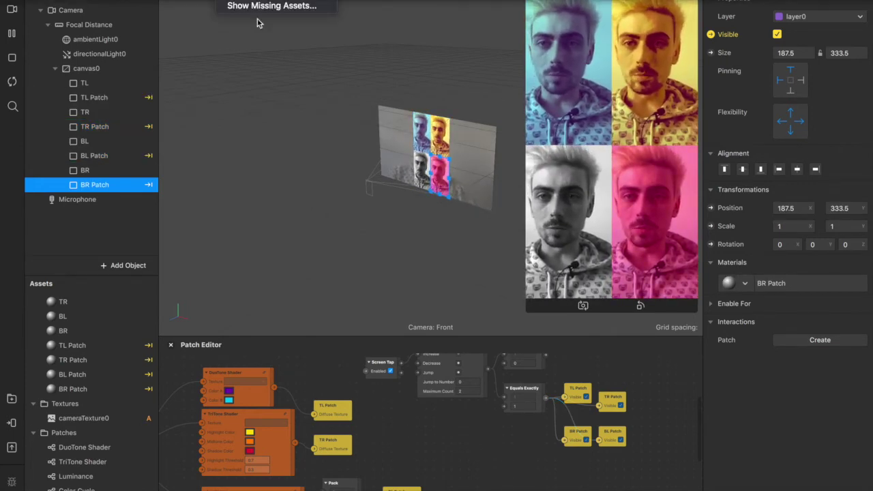
- Add the Instructions capability to the project's properties
click(258, 2)
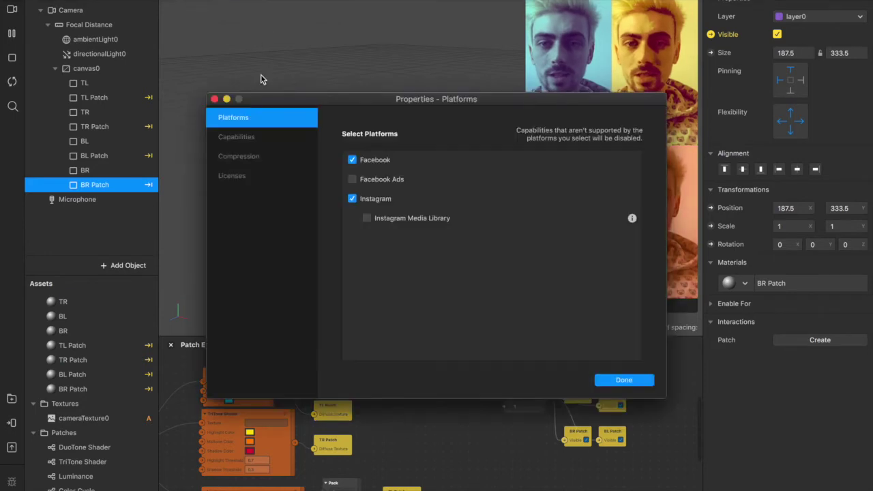
click(239, 138)
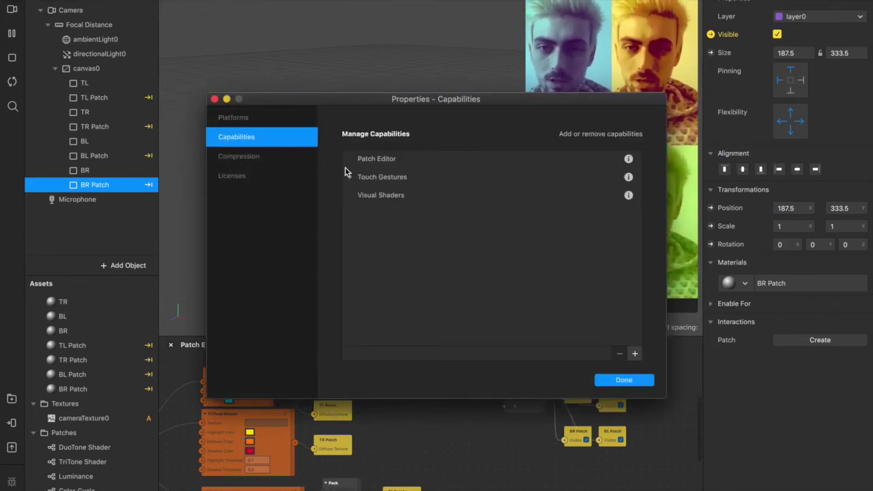
click(635, 354)
text(instr)
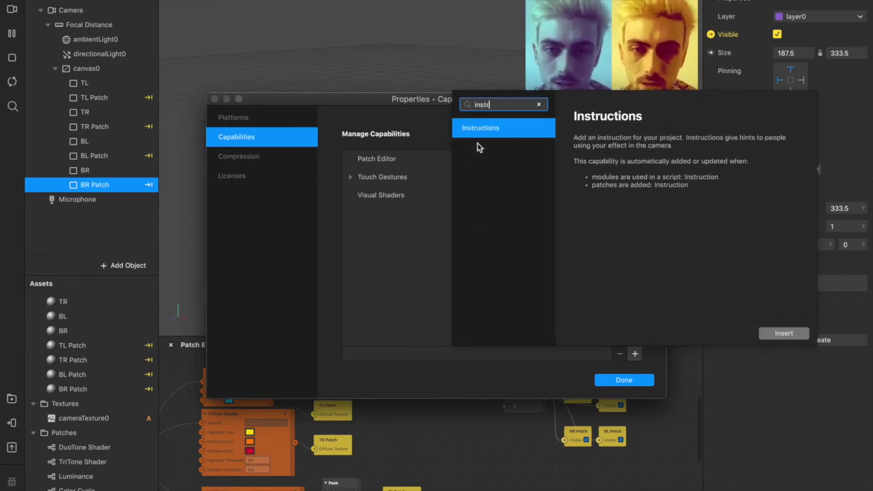
key(Return)
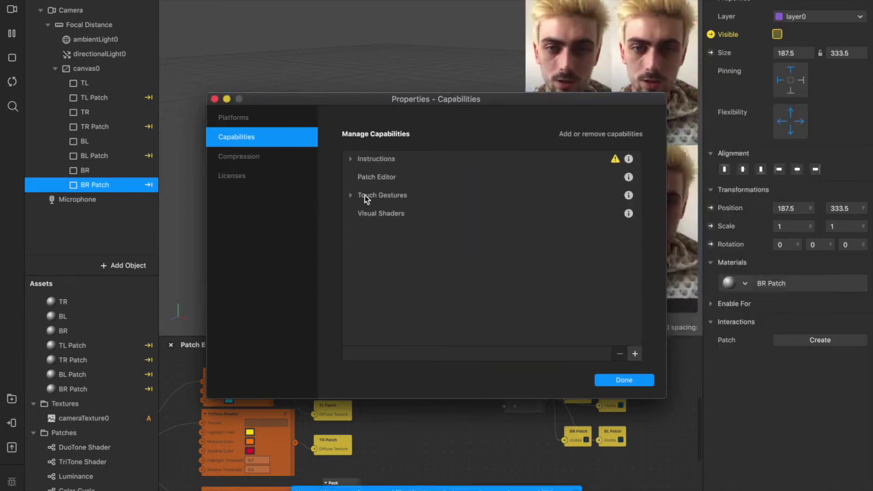
- Enable Custom Instructions under the Instructions capability, insert the "Tap to change" instruction and close the project properties
click(350, 159)
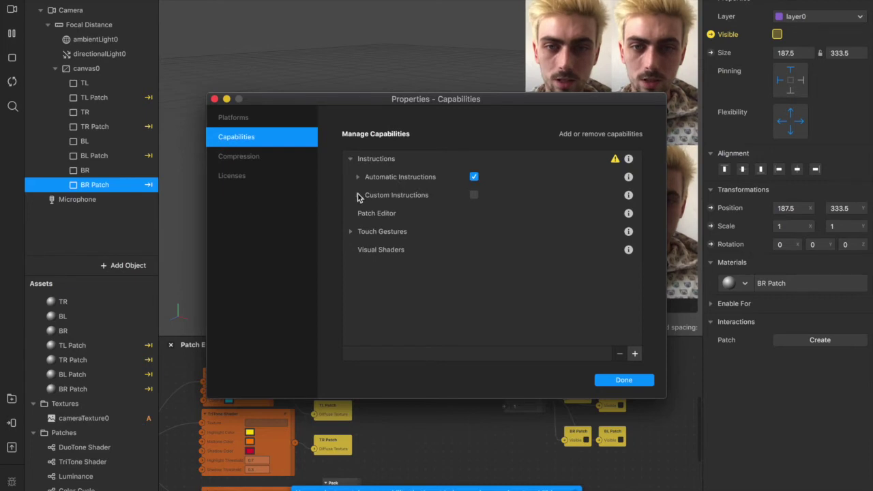
click(474, 195)
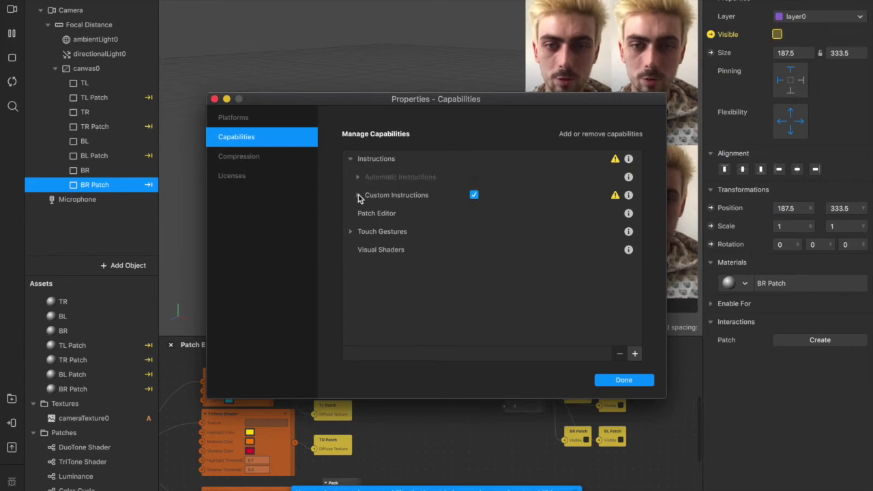
click(358, 195)
click(540, 214)
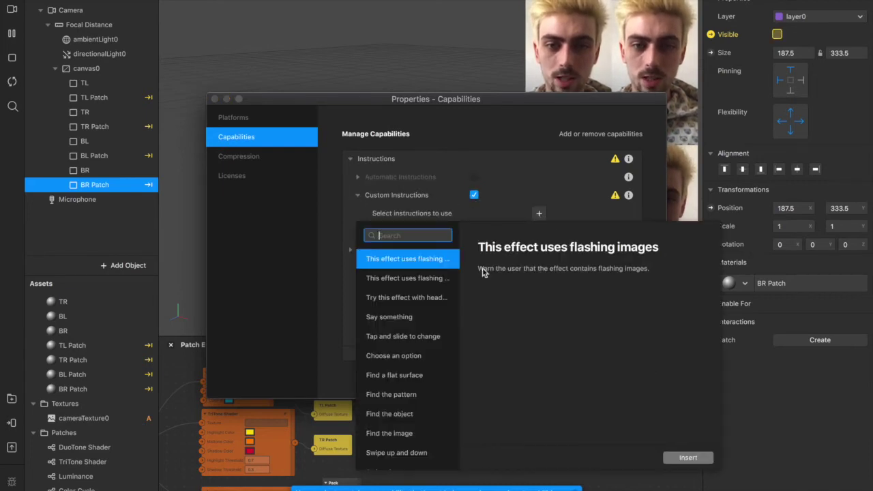
text(tap to ch)
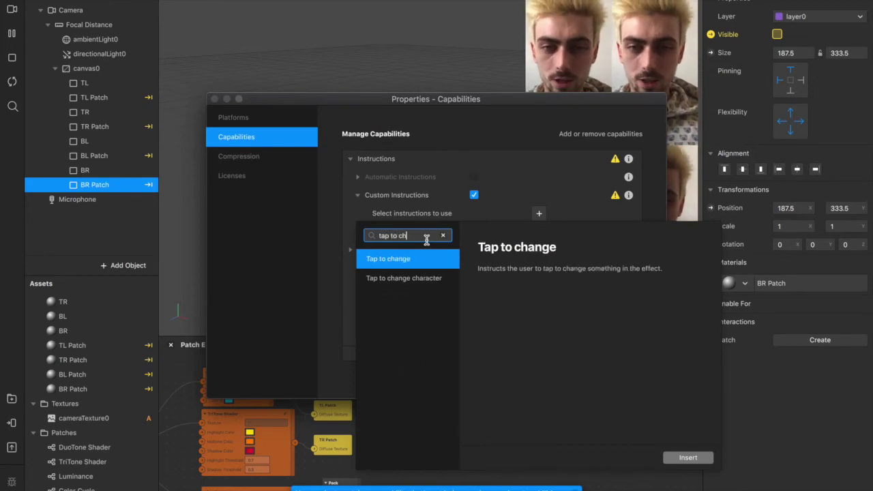
key(Return)
click(615, 381)
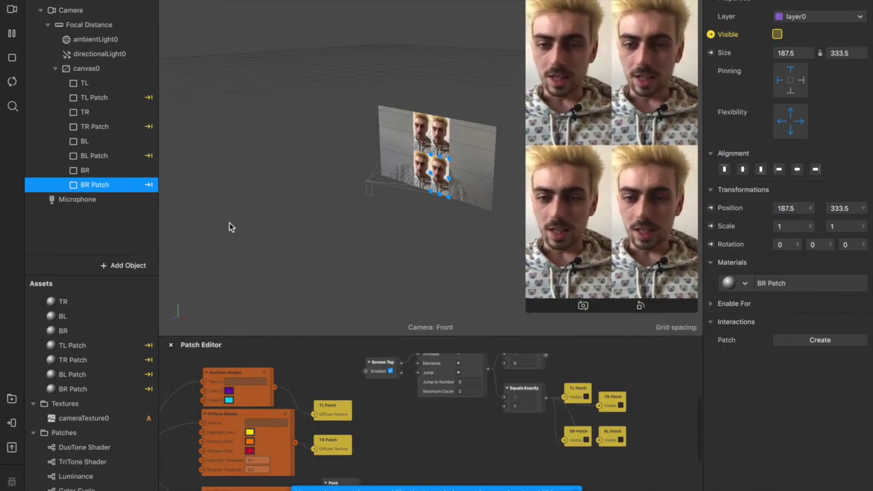
- Set the Device object's on-opening custom instruction to "Tap to change"
scroll(426, 450, down, 2)
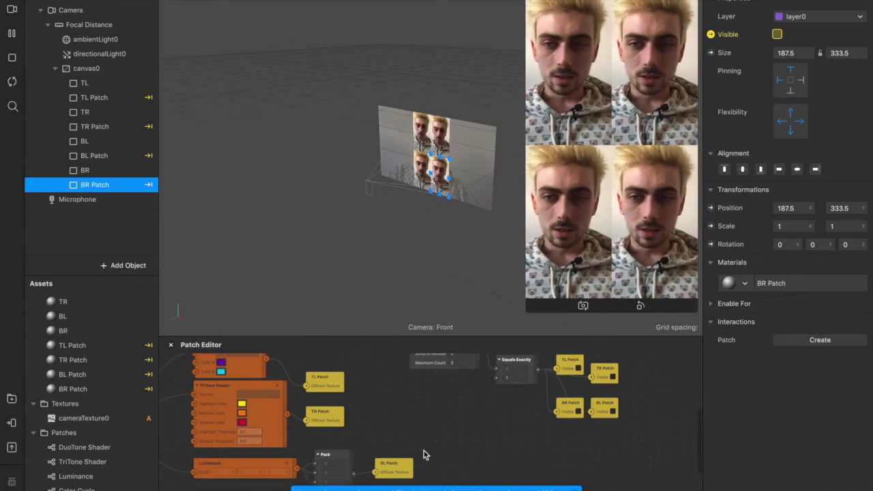
click(75, 9)
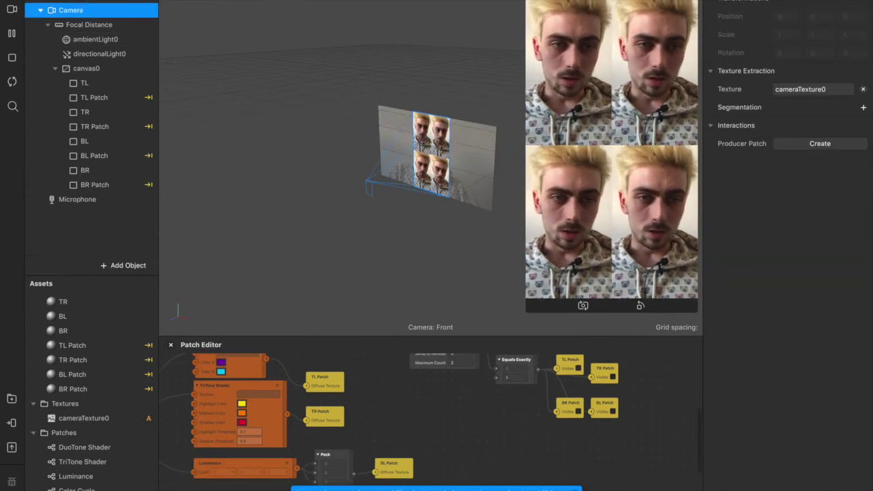
click(83, 1)
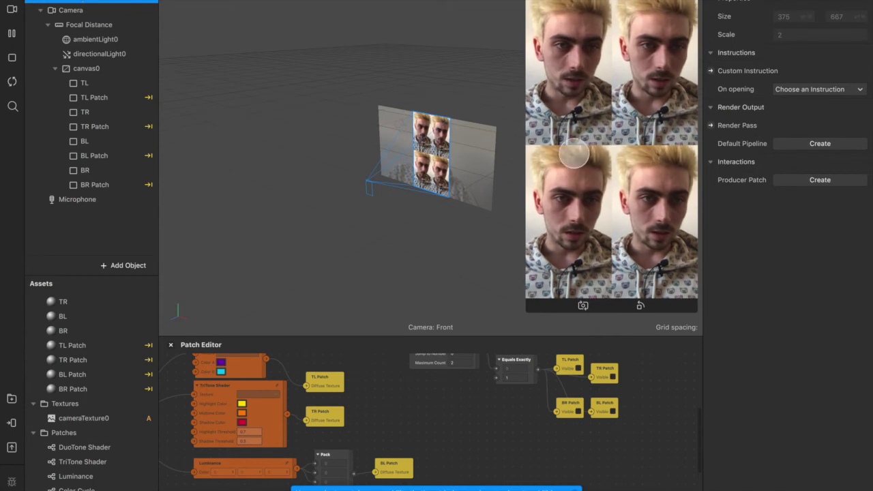
click(852, 89)
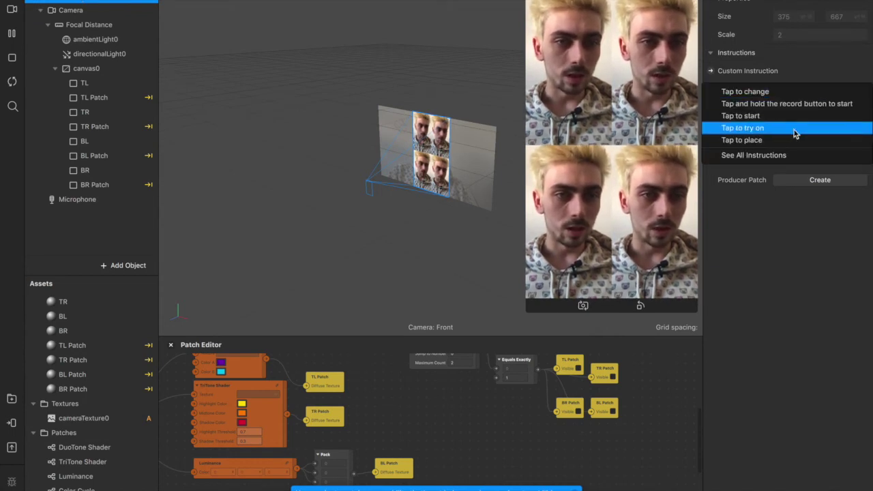
click(798, 91)
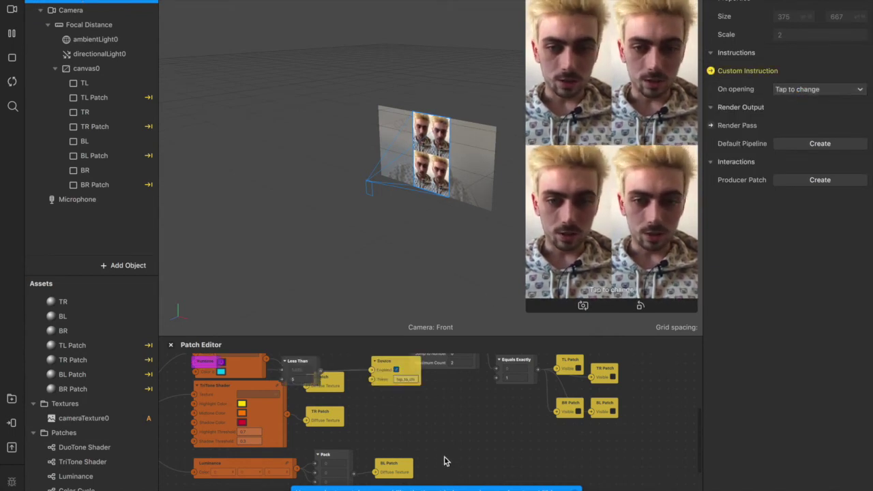
- Move the Runtime, Less Than and Device instruction patches into a compact row above the shader and tap patches
click(444, 409)
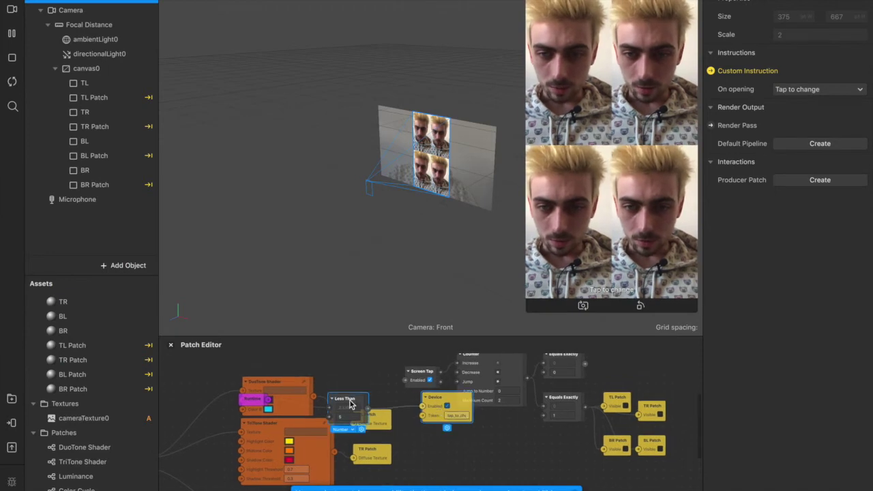
drag(350, 404, 348, 402)
drag(251, 404, 266, 374)
scroll(297, 410, up, 2)
scroll(296, 409, left, 2)
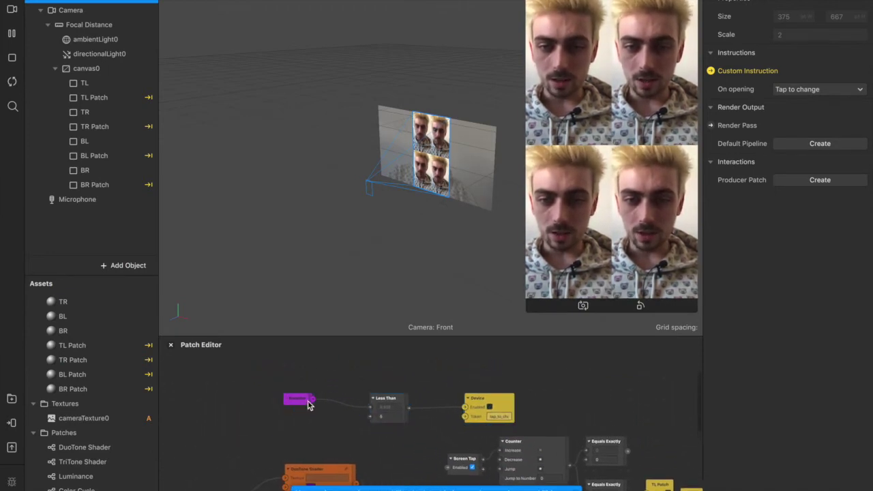
drag(383, 400, 341, 388)
drag(484, 407, 407, 389)
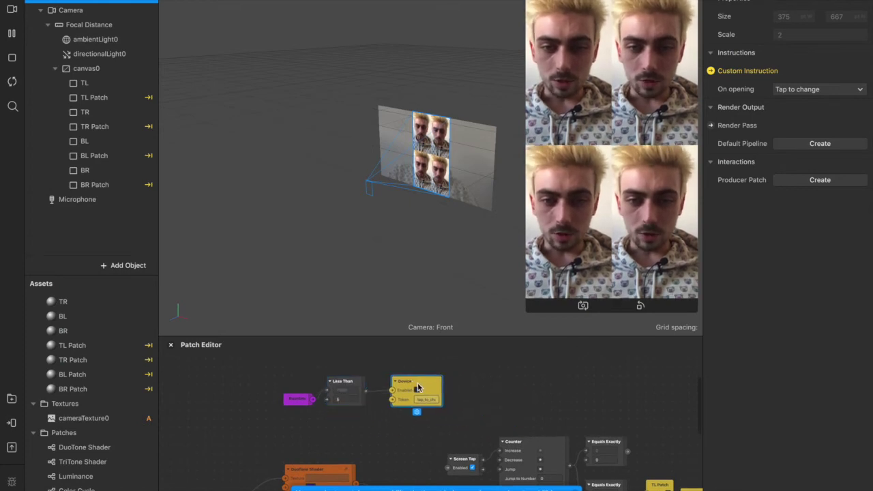
drag(335, 386, 348, 386)
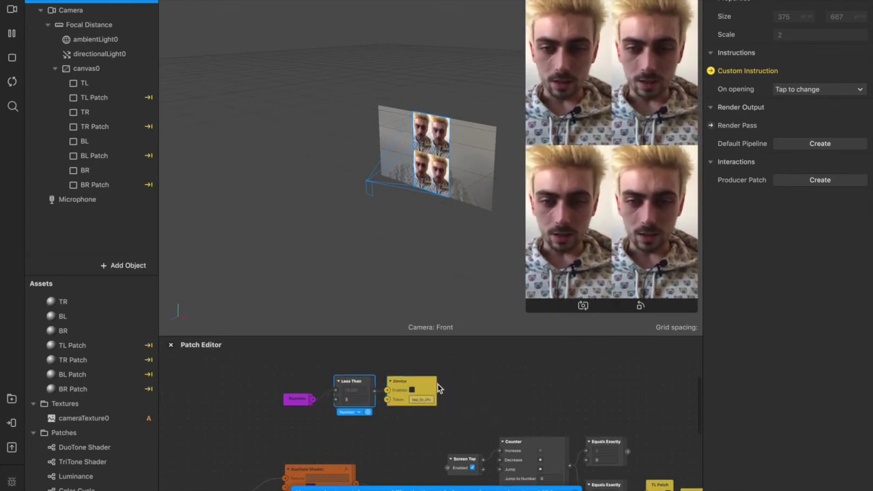
- Restart the effect to check the opening instruction and simulate a screen tap in the preview
click(11, 83)
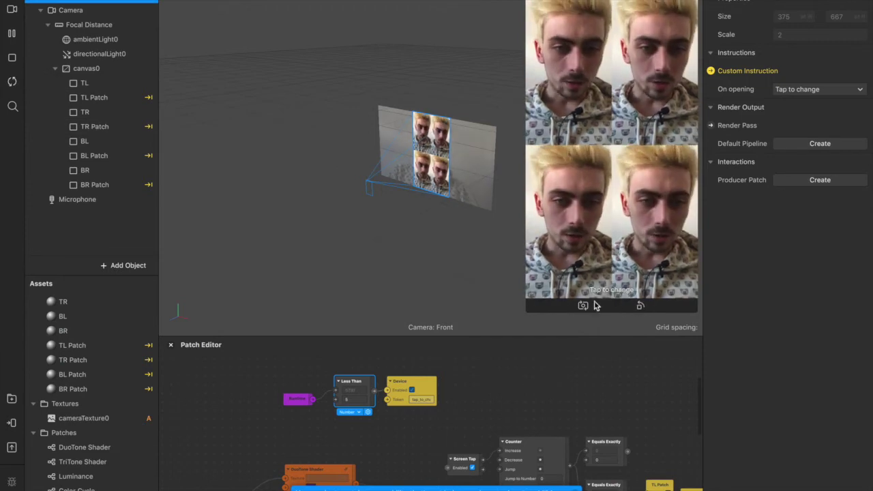
click(643, 253)
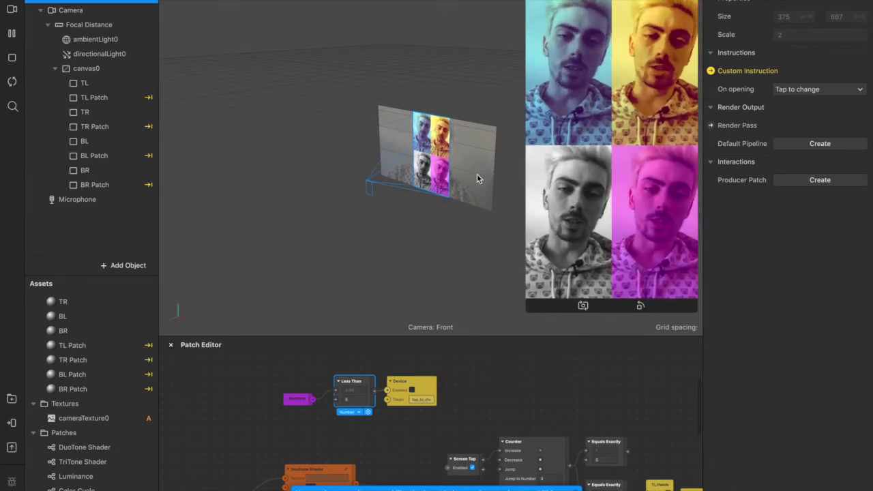
click(414, 446)
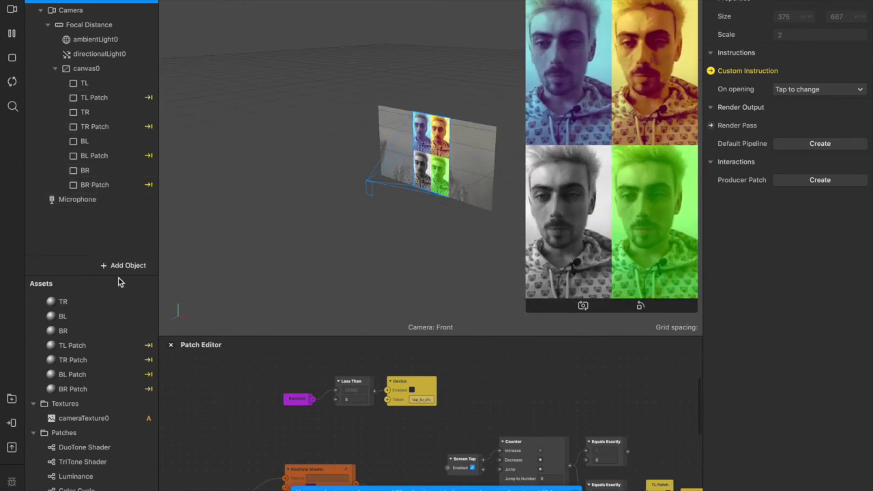
- Add a rectangle to canvas0 and name it "border top"
click(79, 68)
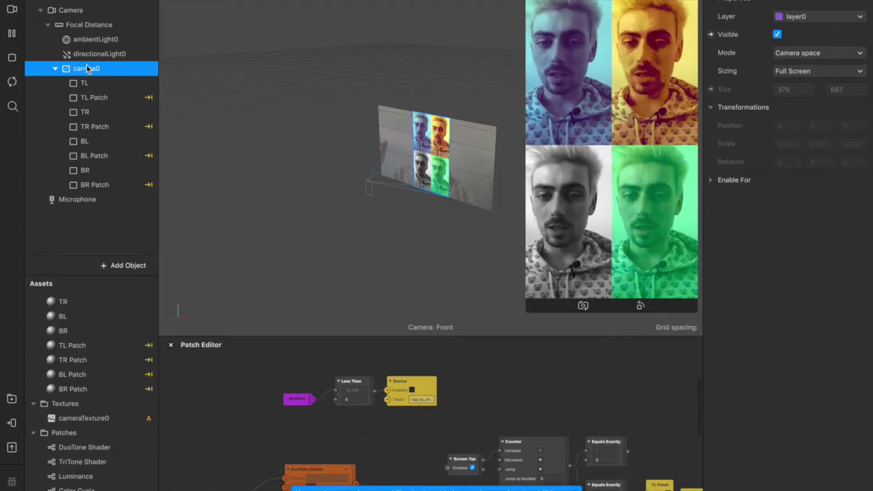
right_click(97, 75)
mouse_move(142, 87)
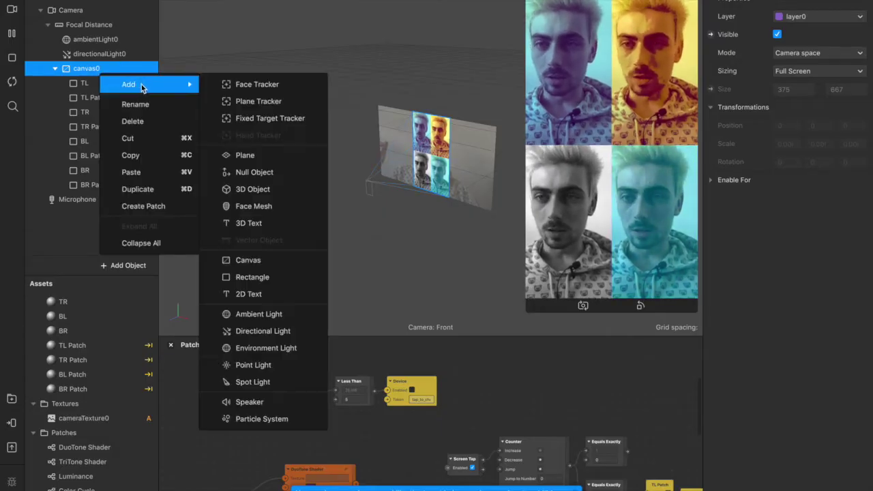
click(259, 278)
double_click(117, 203)
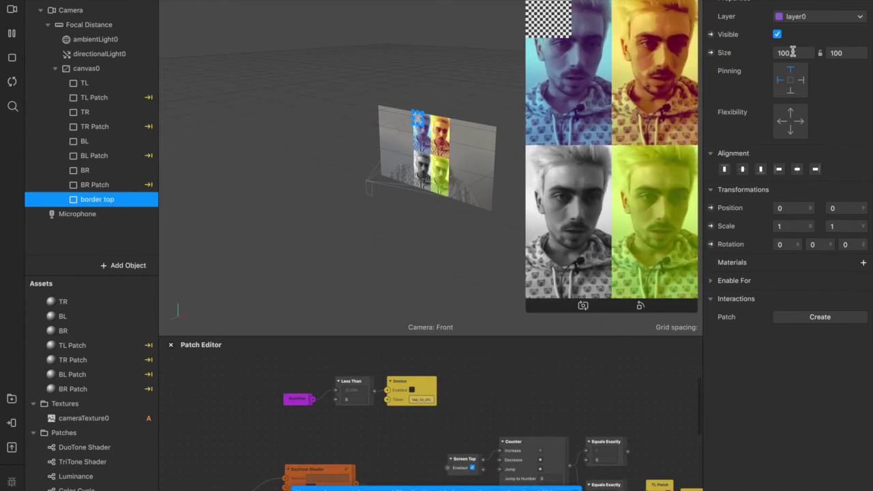
- Resize the border top rectangle into a thin strip about 542 by 15 across the canvas's upper edge, extending past both sides
double_click(417, 118)
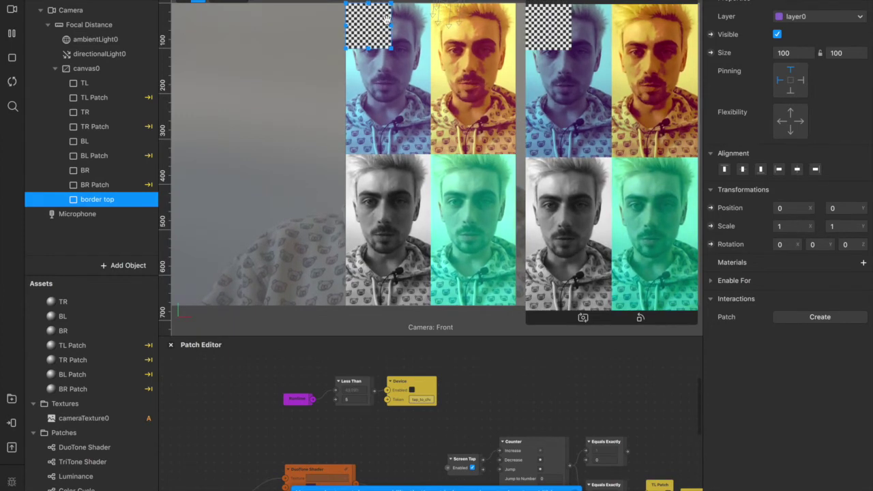
drag(390, 24, 544, 28)
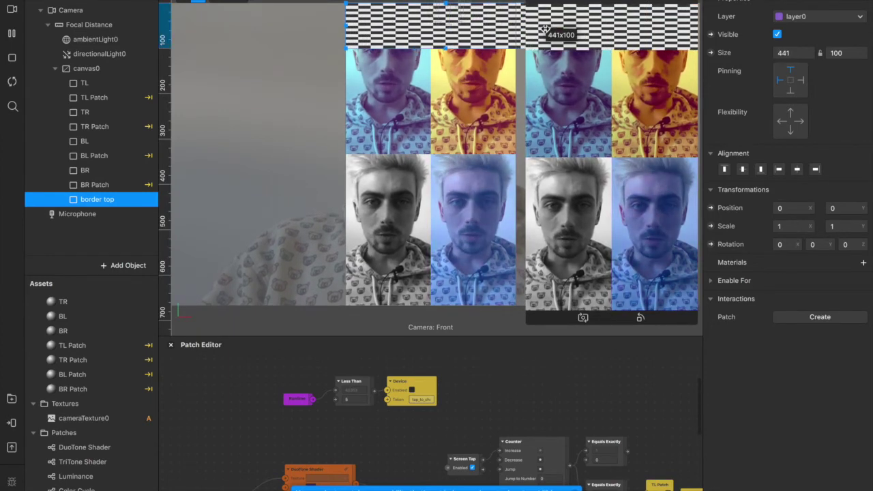
click(347, 28)
click(97, 199)
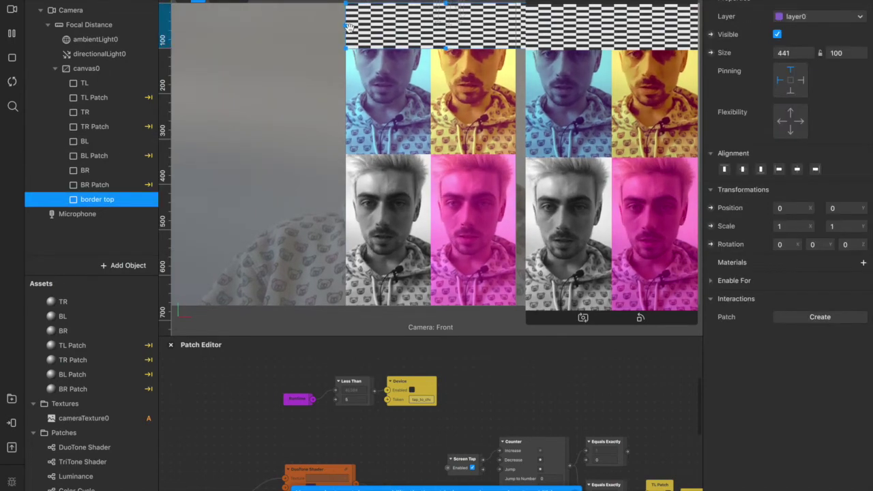
drag(335, 27, 307, 28)
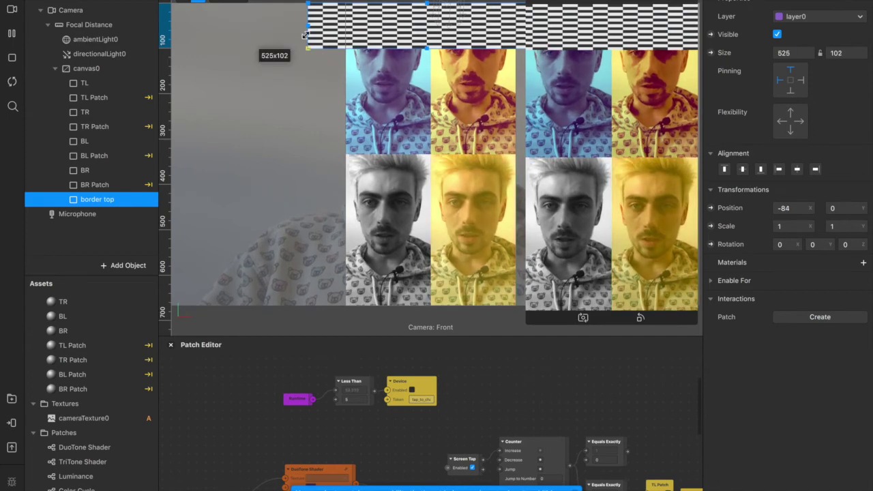
drag(304, 36, 298, 10)
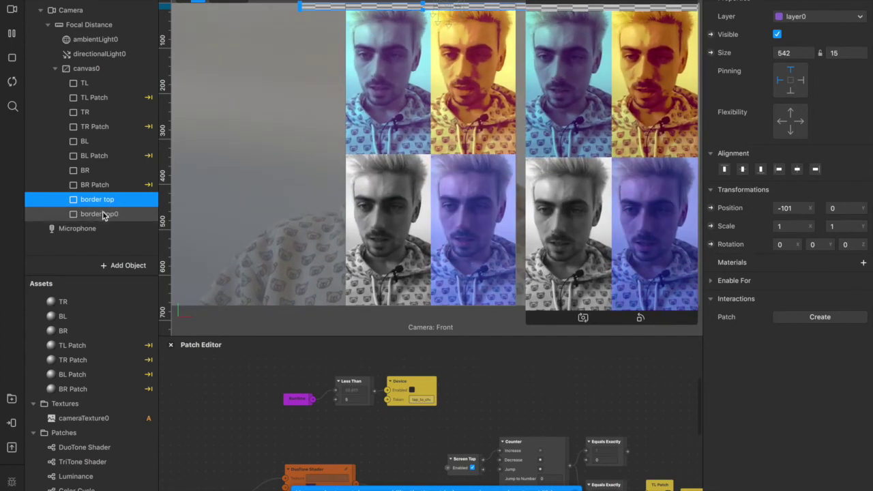
- Duplicate the border top rectangle and rename the copy "border bottom"
double_click(102, 214)
key(BackSpace)
key(BackSpace)
key(BackSpace)
key(BackSpace)
key(BackSpace)
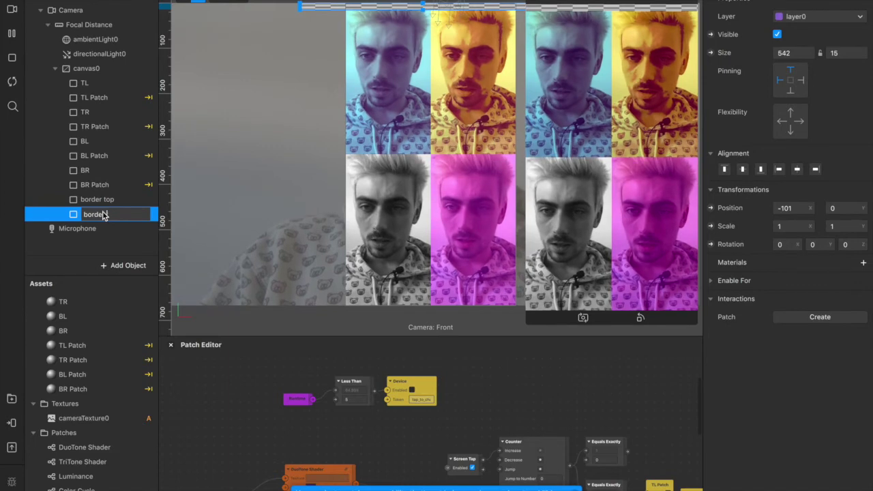
text(bottom)
key(Return)
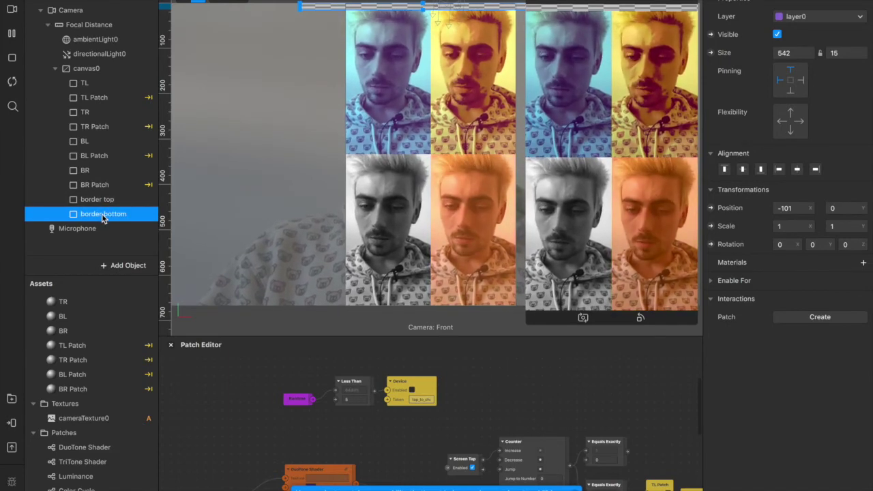
- Duplicate the border bottom rectangle and rename the copy "border middle"
key(ctrl+d)
text(border mi)
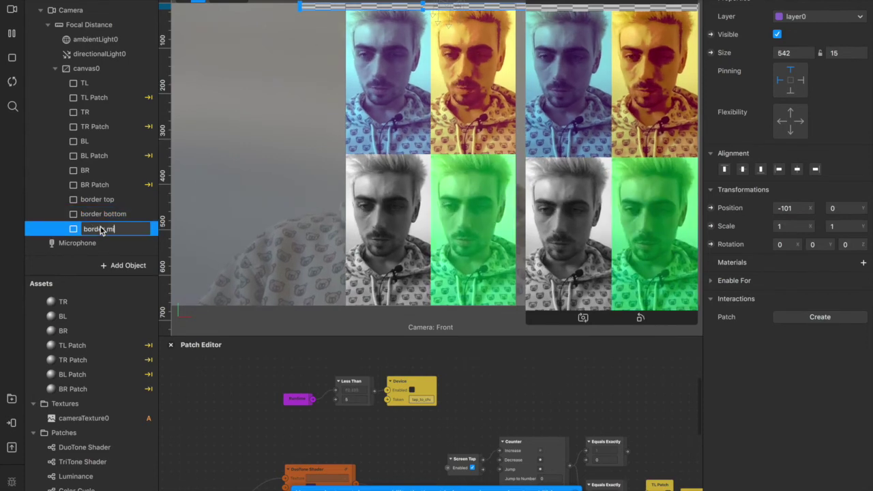
text(ddle)
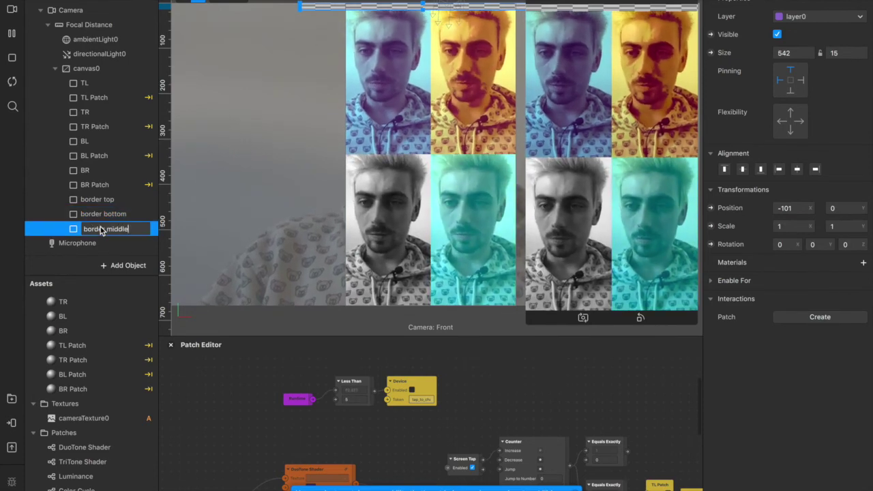
key(Return)
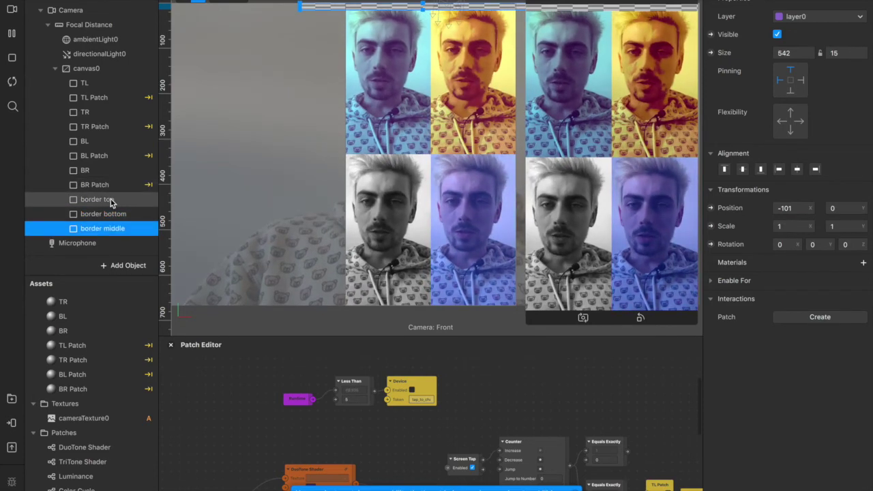
- Duplicate the border middle rectangle and rename the copy "border left"
click(112, 201)
click(114, 229)
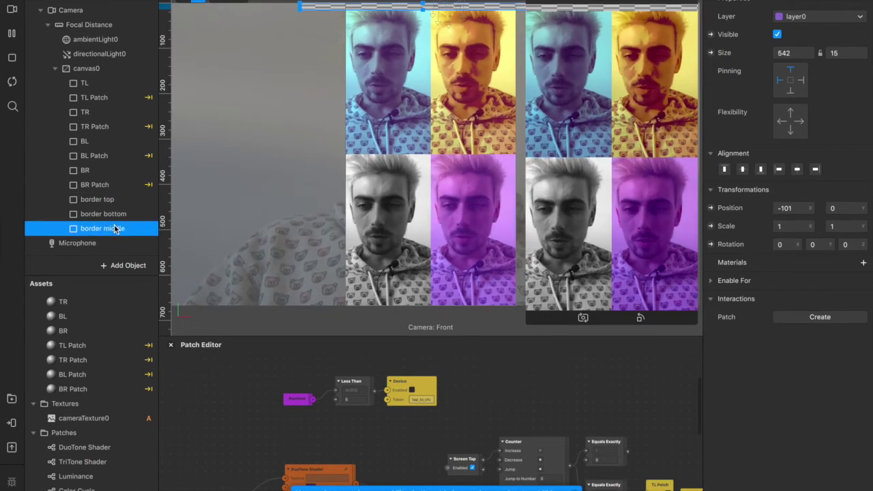
key(ctrl+d)
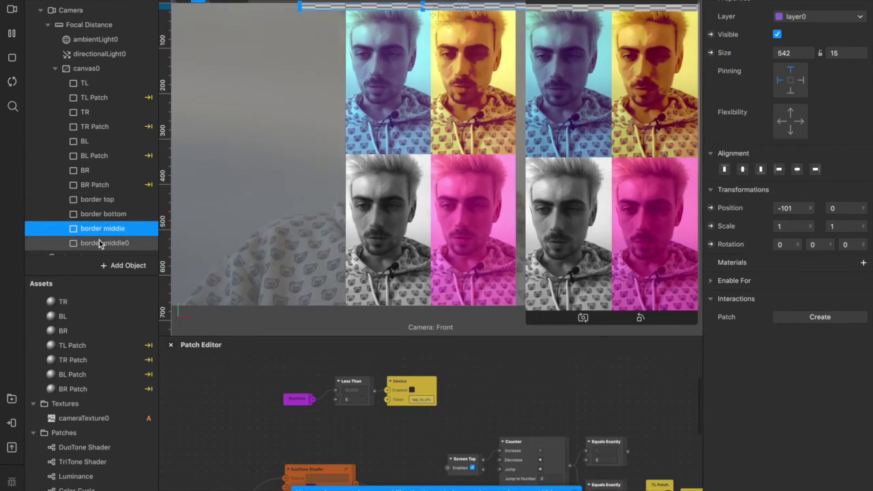
double_click(99, 244)
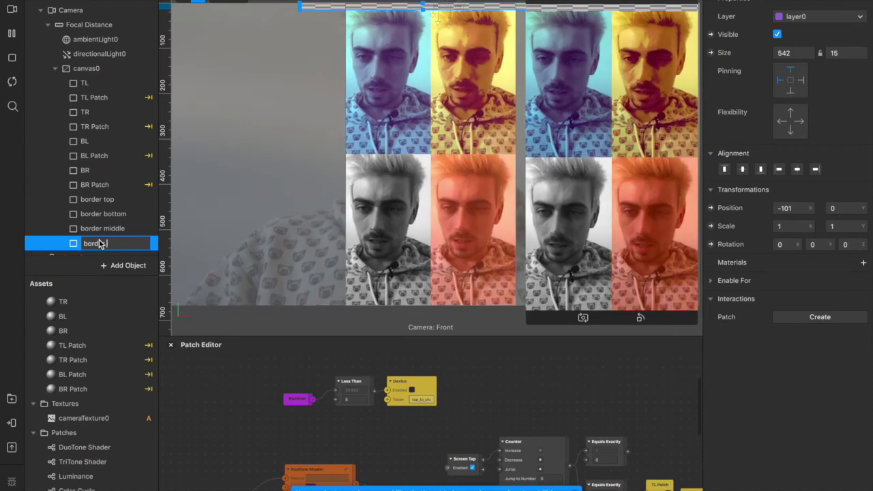
key(BackSpace)
key(BackSpace)
key(BackSpace)
text(left)
key(Return)
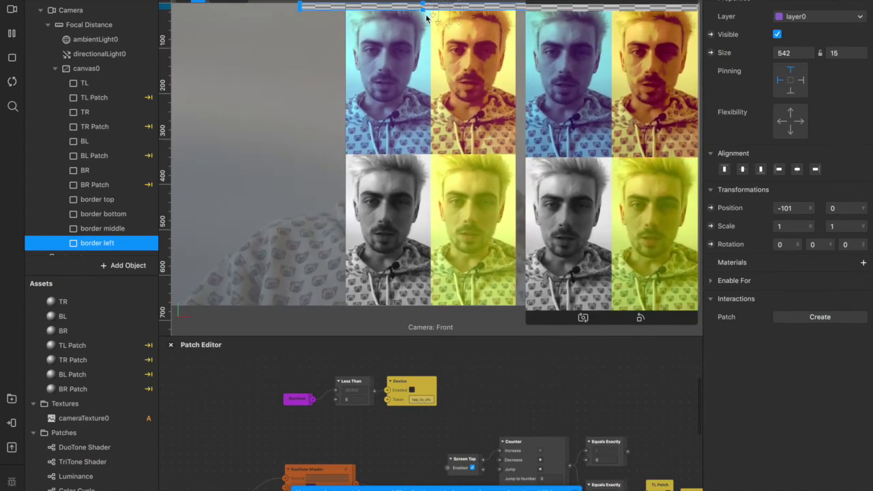
- Resize the border left rectangle into a thin vertical strip about 17 by 712 spanning the canvas's height
drag(408, 98, 395, 325)
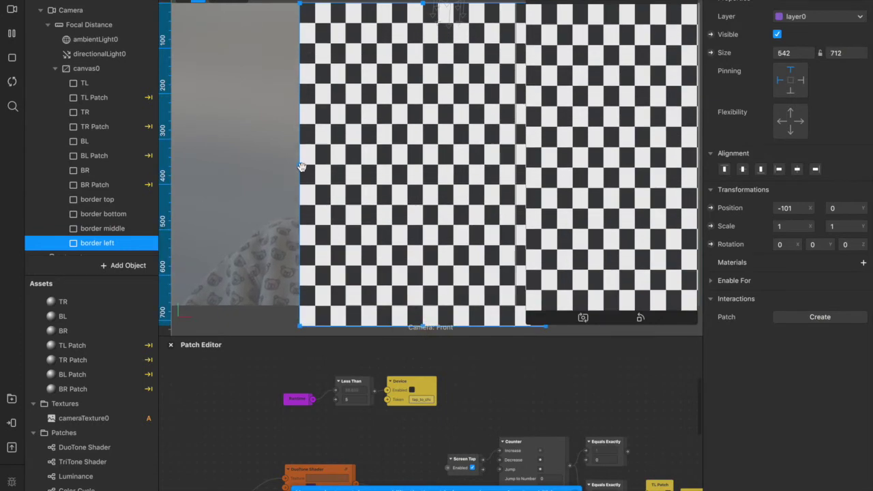
drag(516, 169, 613, 169)
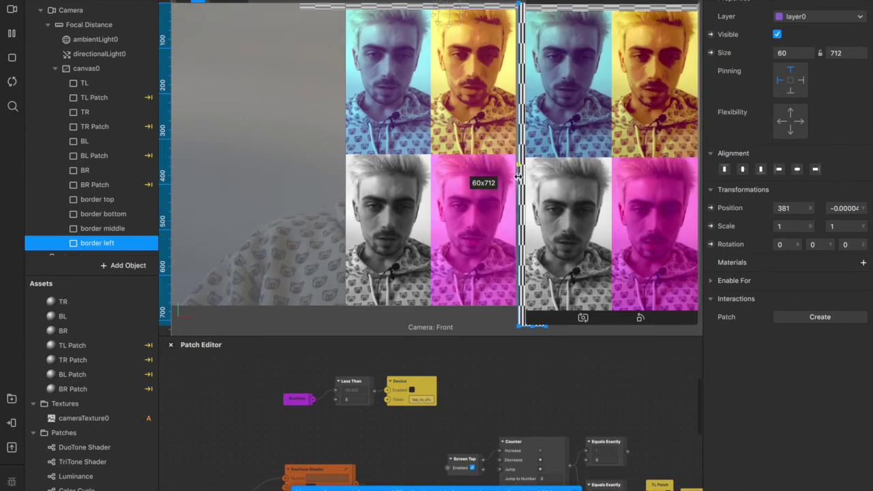
drag(325, 170, 370, 160)
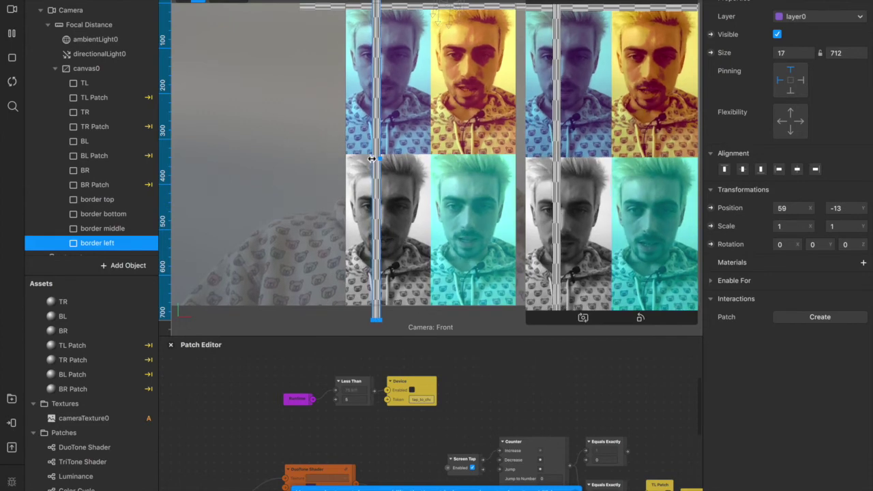
- Duplicate the border left rectangle and rename the copy "border left right"
scroll(102, 239, down, 1)
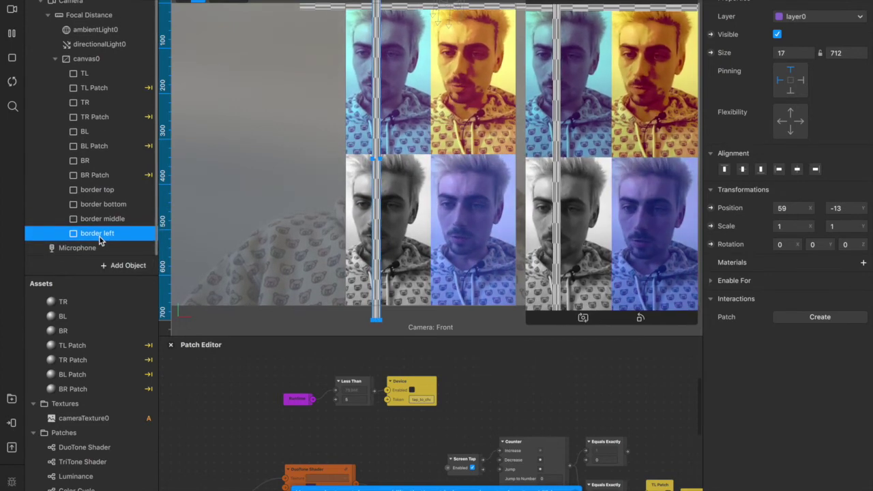
key(ctrl+d)
click(110, 247)
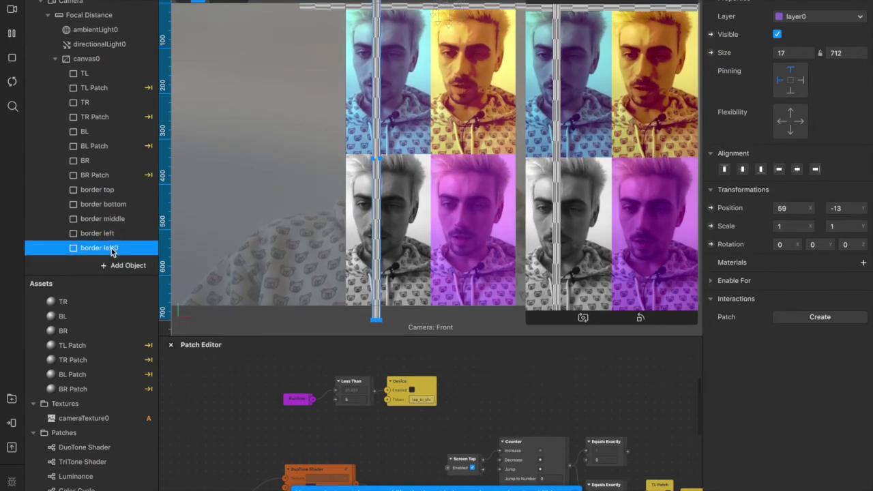
click(112, 248)
scroll(112, 242, down, 1)
text(right)
key(Return)
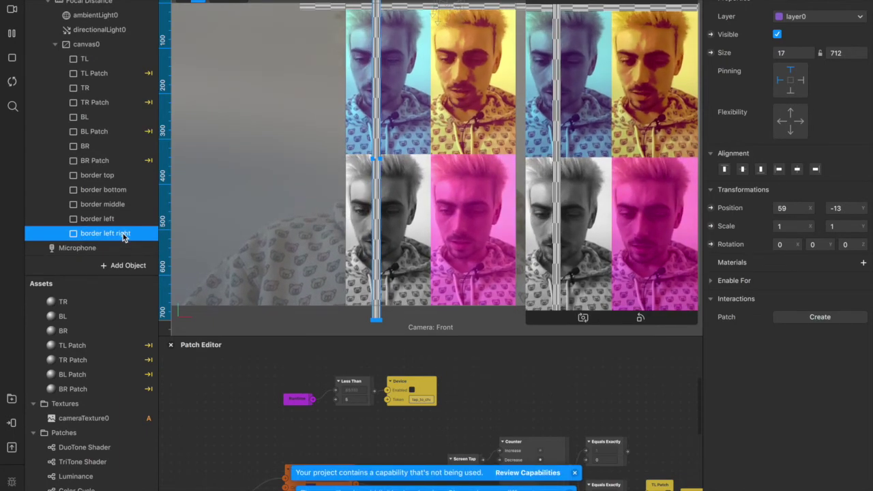
- Duplicate the border left right rectangle and rename the copy "border right"
key(ctrl+d)
click(116, 241)
click(116, 242)
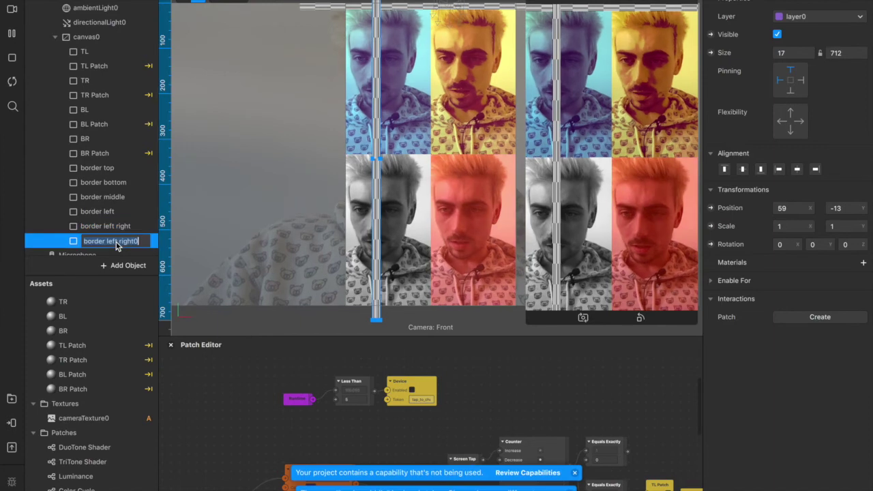
key(Right)
key(BackSpace)
key(BackSpace)
key(BackSpace)
key(BackSpace)
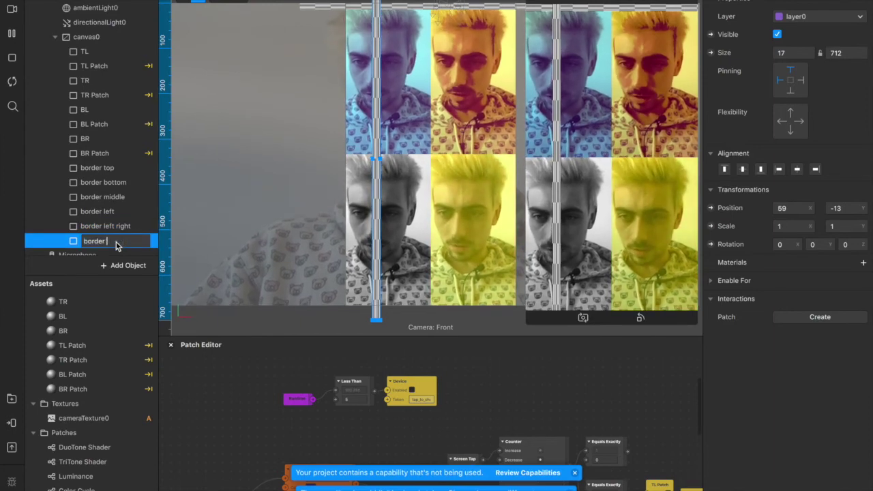
text(right)
key(Return)
- Rename the border middle rectangle as "border top bottom"
double_click(112, 197)
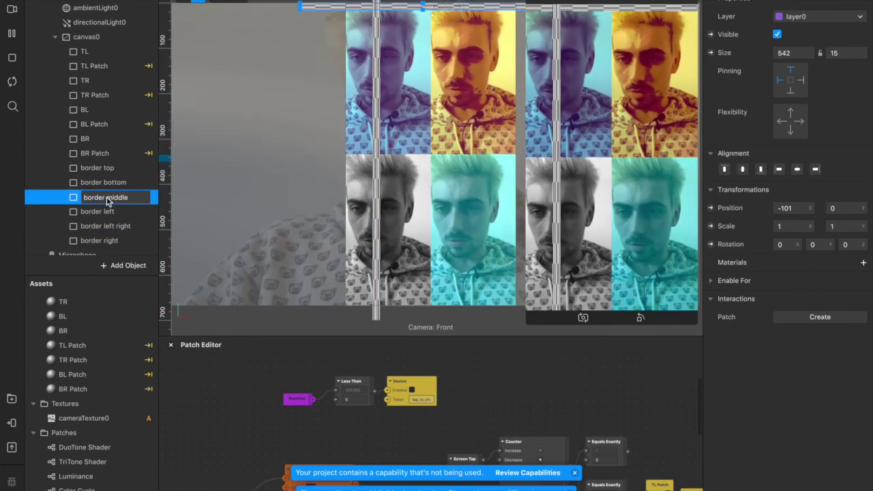
text(top)
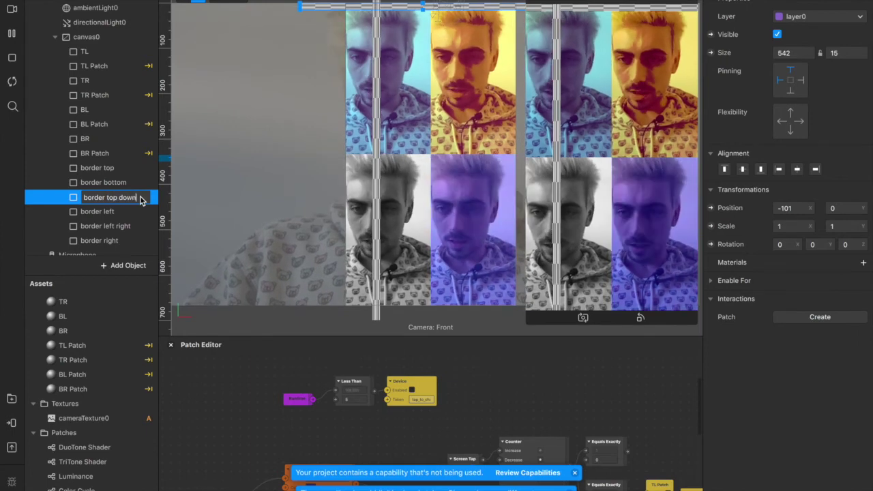
key(BackSpace)
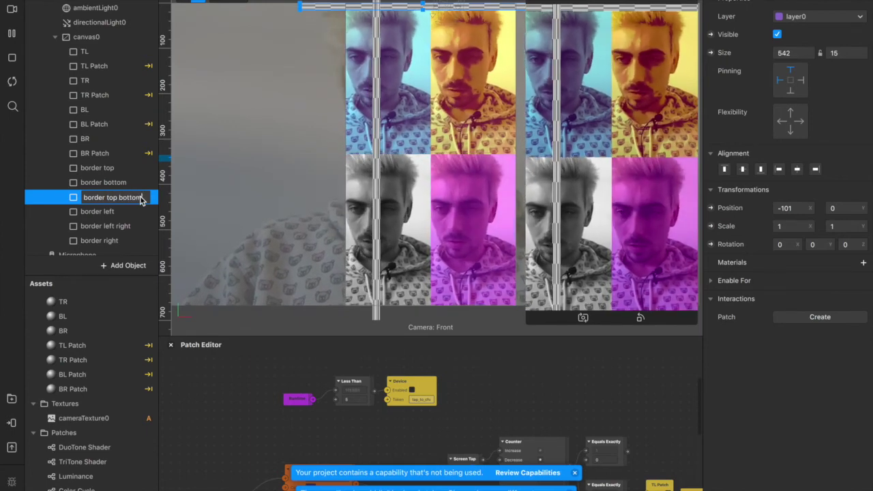
key(Return)
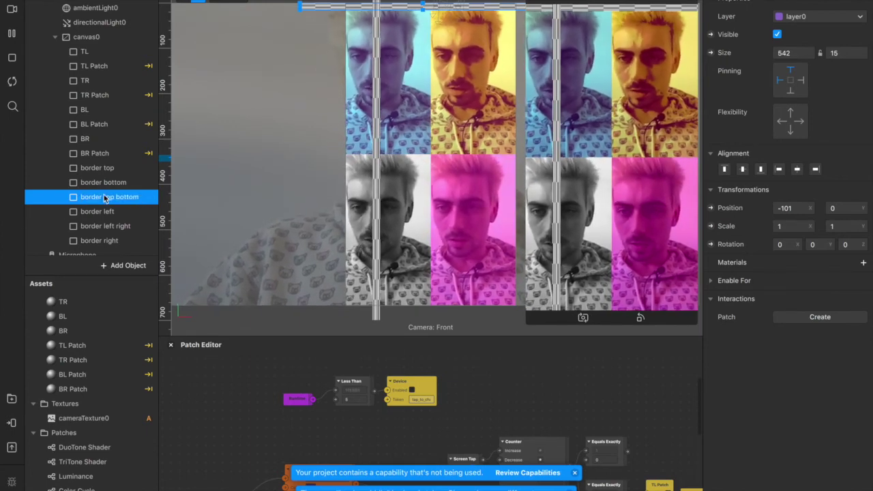
- Align border top to the canvas's upper edge, border bottom to its lower edge and border top bottom to its vertical centre
click(137, 168)
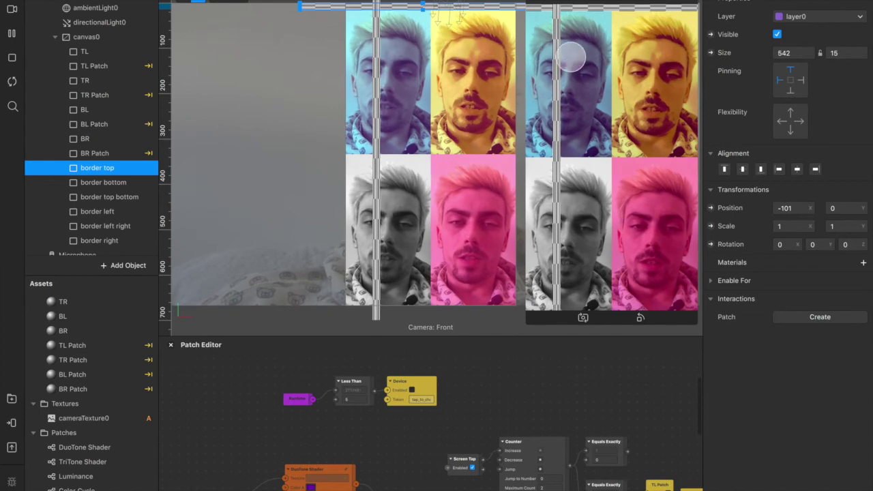
click(778, 169)
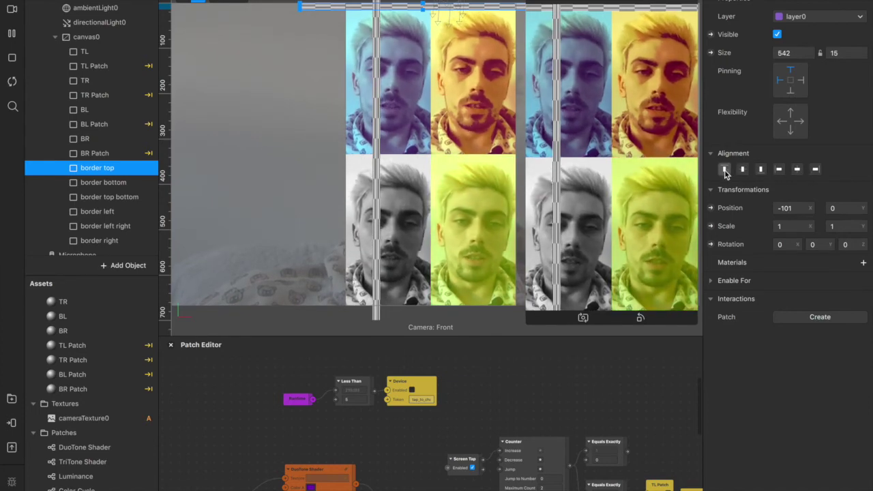
click(114, 181)
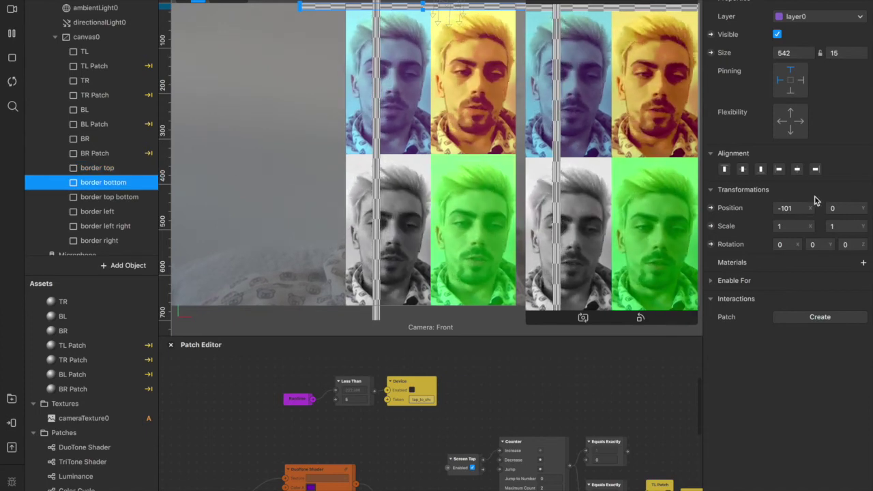
click(92, 197)
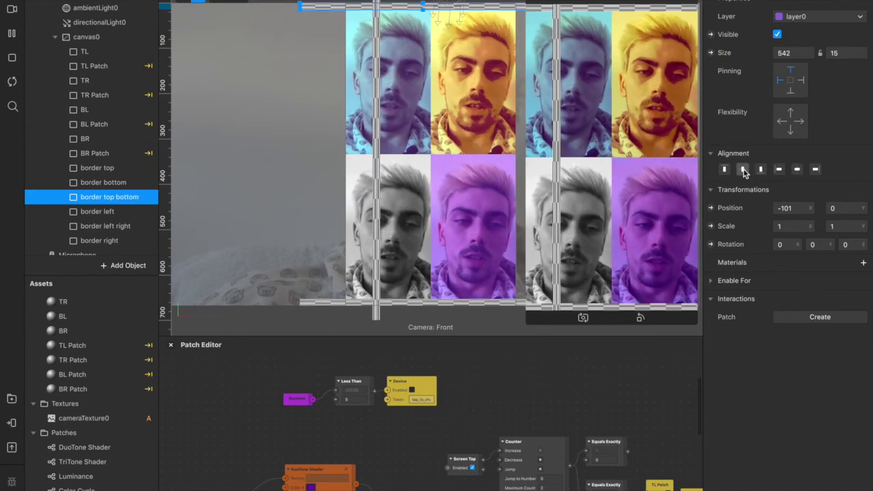
- Place border left on the canvas's left edge, border left right between the panel columns at about X 179, and border right at about X 358
click(99, 212)
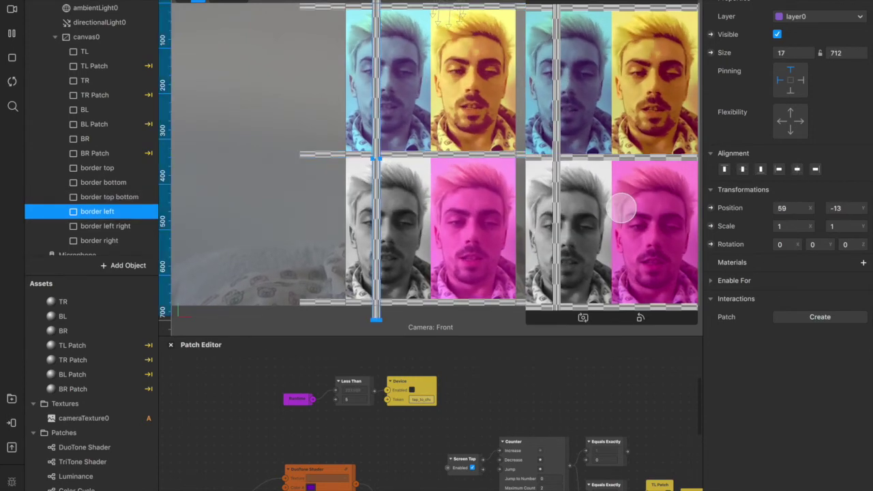
click(106, 225)
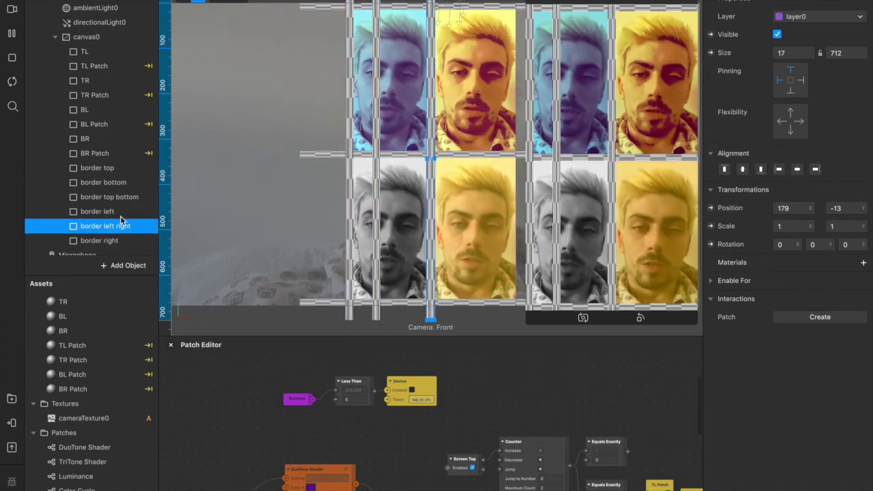
click(99, 240)
drag(376, 232, 512, 232)
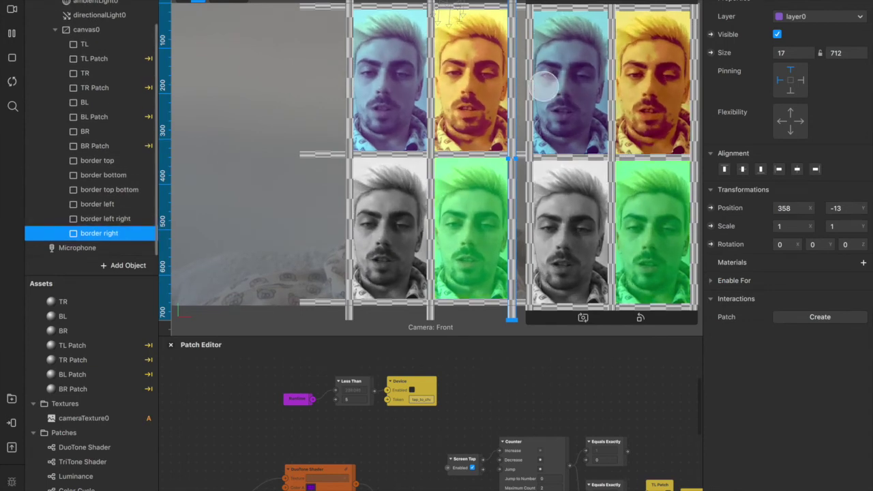
- Assign one new material to all six border rectangles together
shift+click(109, 162)
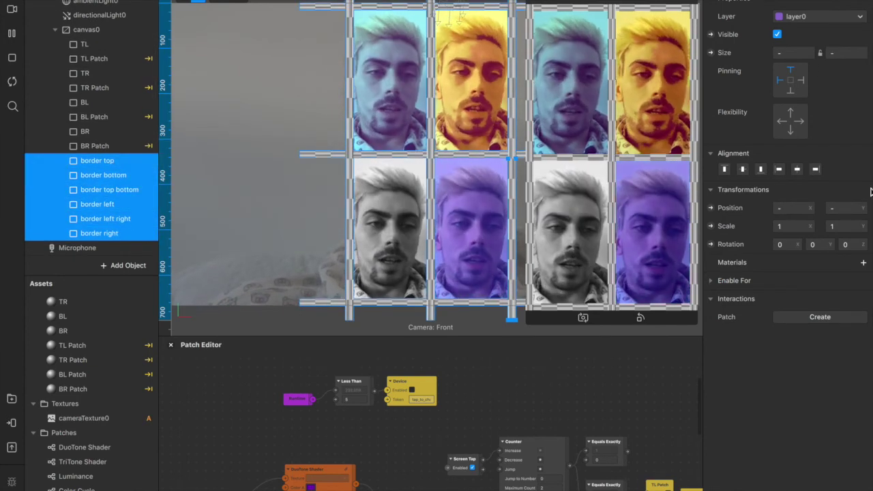
click(865, 264)
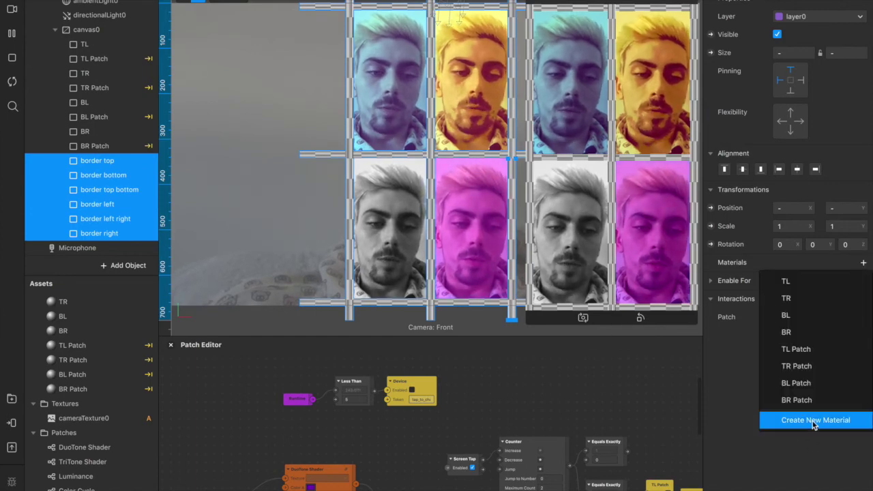
click(791, 419)
- Rename the new border rectangles' material as "border" and set its shader type to Flat
double_click(63, 405)
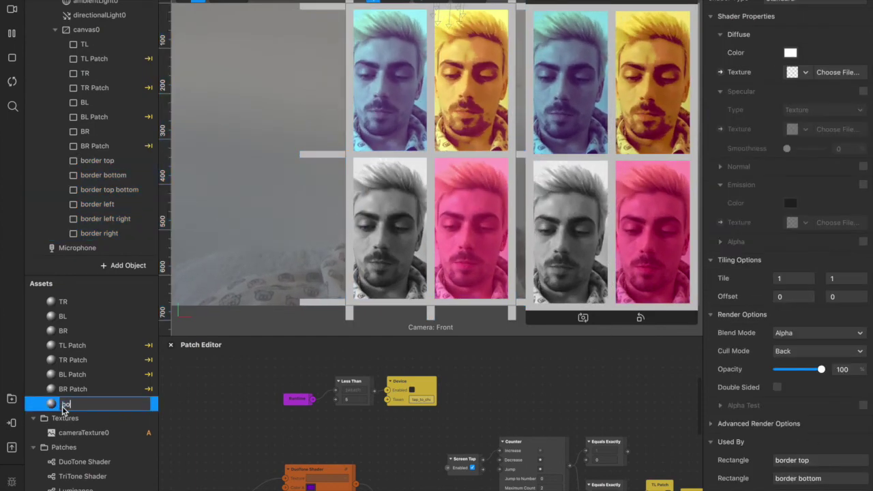
text(border)
key(Return)
click(801, 3)
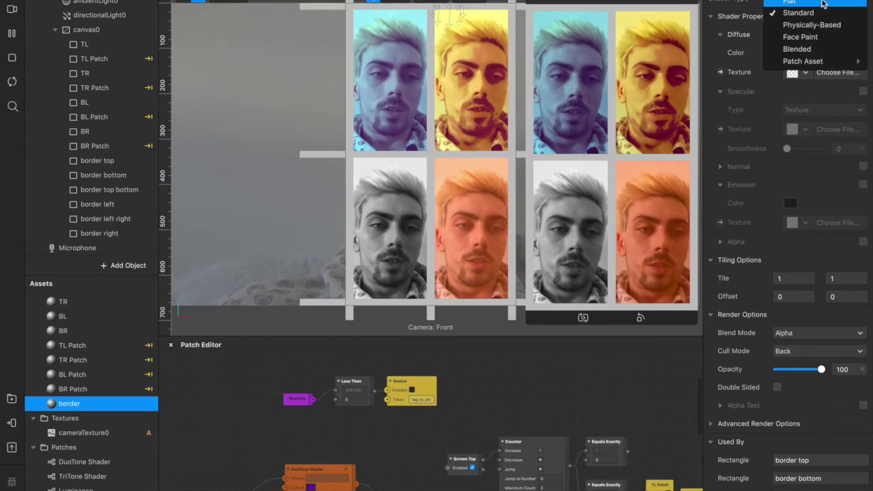
click(799, 4)
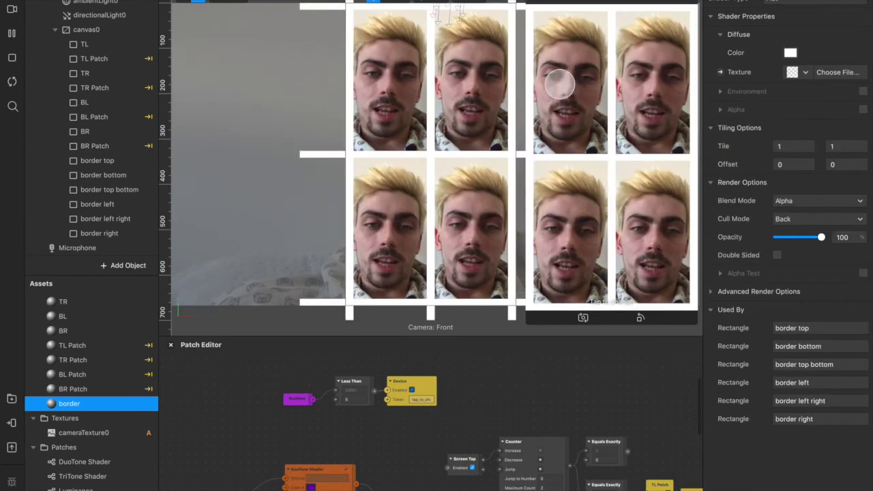
- Test the tap-toggled colour effects in the simulator preview and enlarge the preview to inspect the borders
click(571, 123)
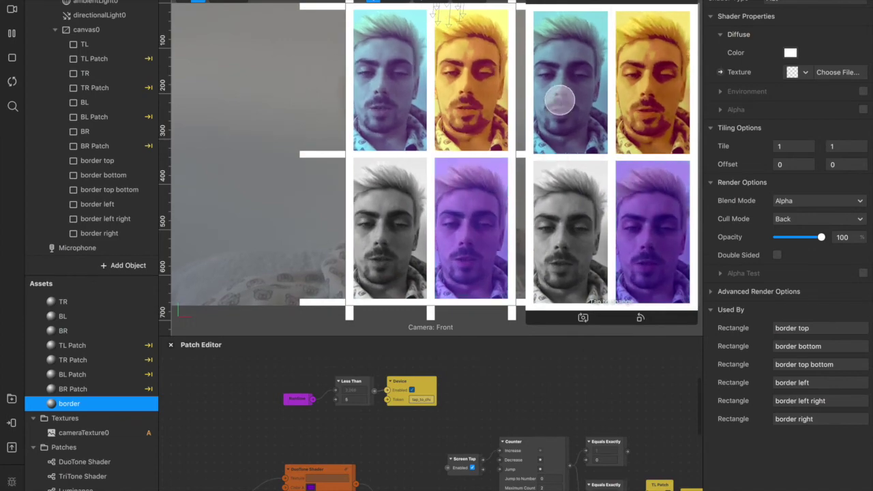
click(653, 87)
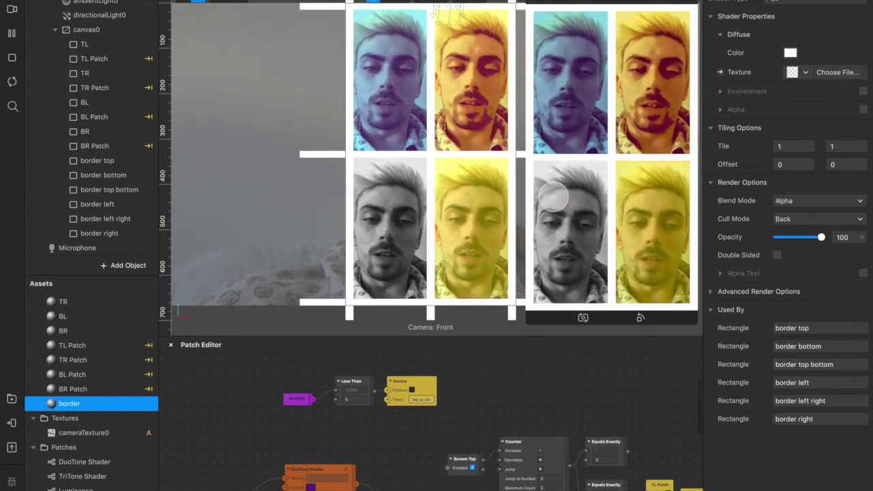
drag(533, 319, 453, 452)
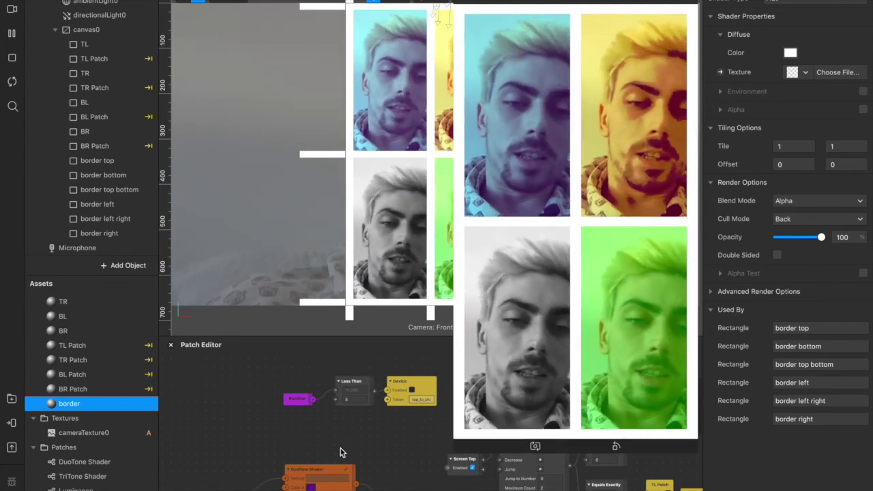
- Try black and red as the border material's diffuse colour, and return it to white
click(789, 55)
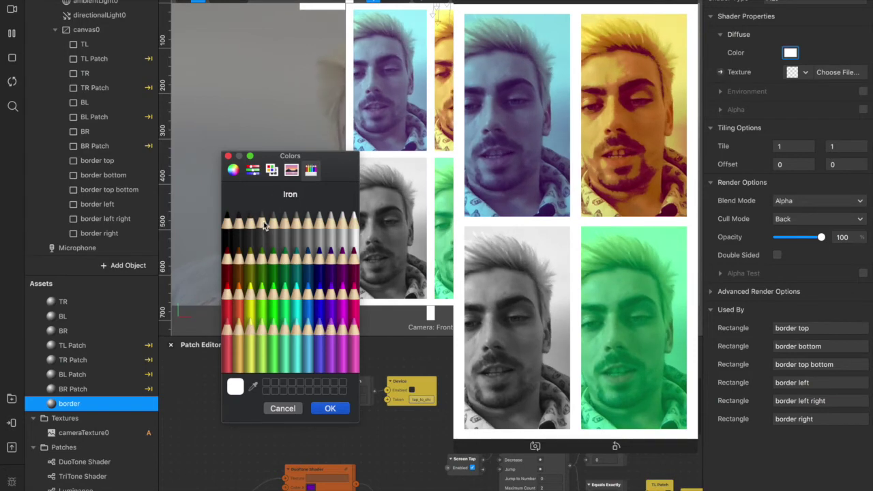
click(227, 217)
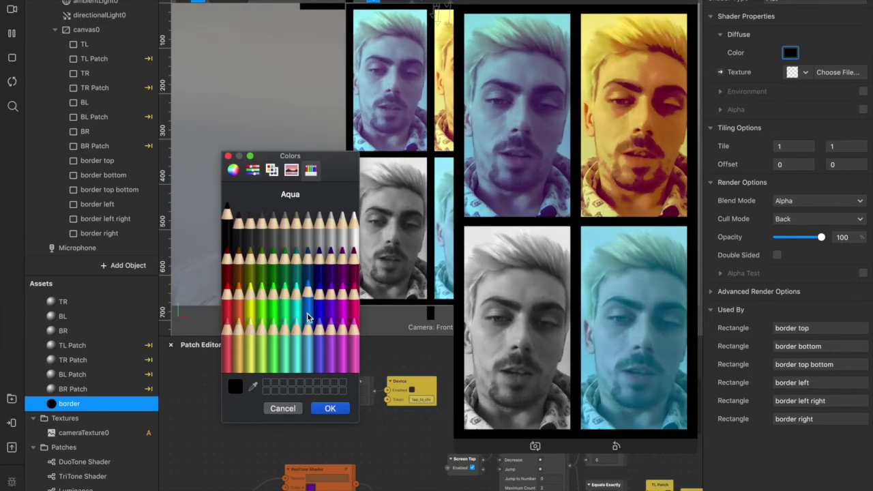
click(234, 305)
click(228, 304)
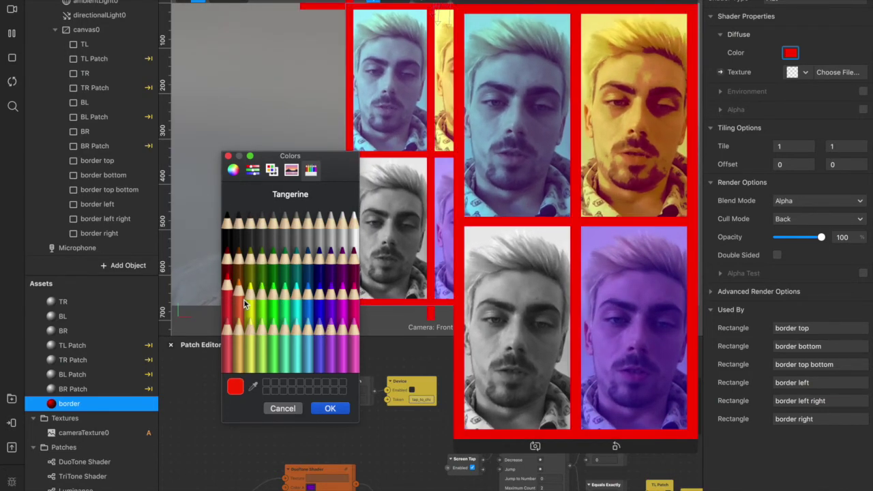
click(354, 217)
click(330, 409)
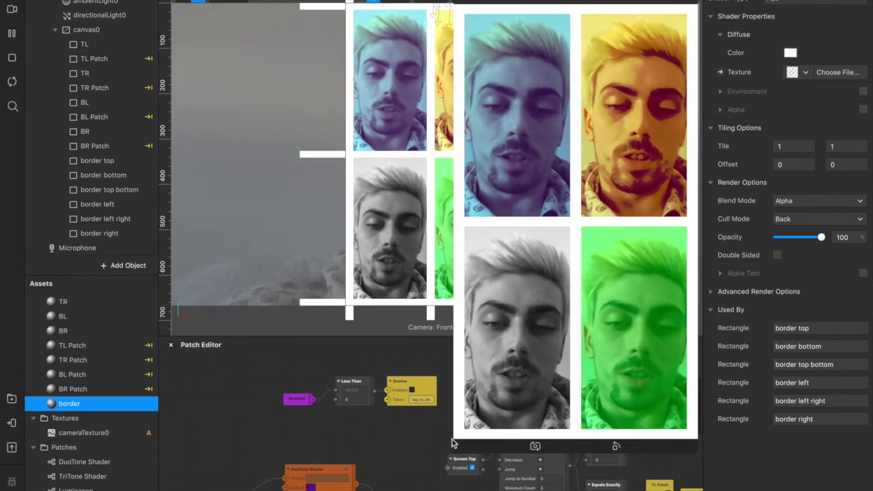
- Shrink the simulator preview and enlarge the Patch Editor to review the complete patch graph
scroll(452, 442, down, 10)
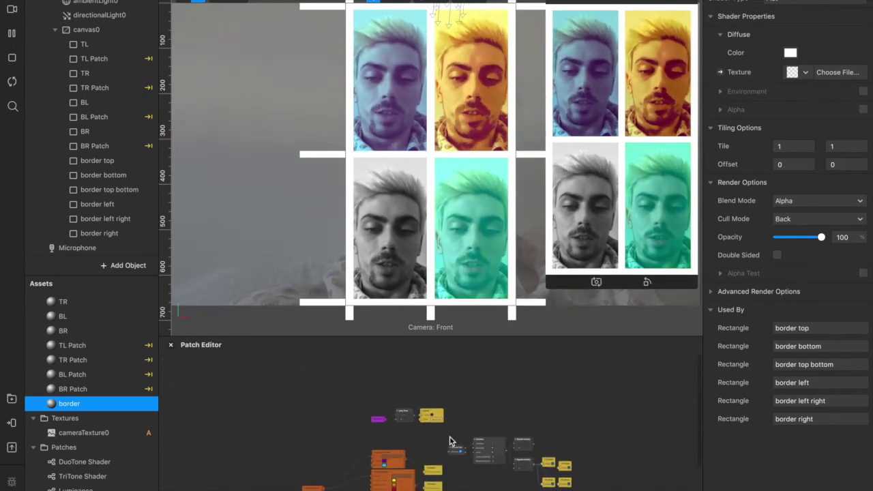
scroll(450, 441, up, 8)
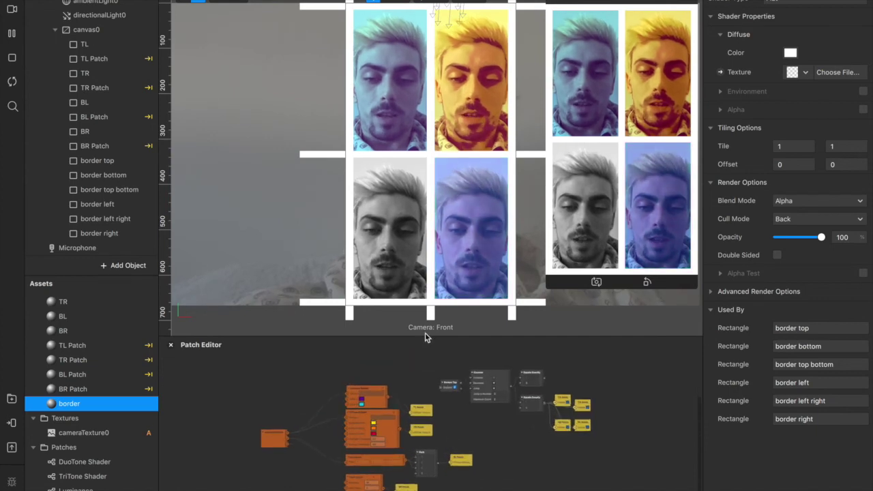
drag(423, 334, 409, 268)
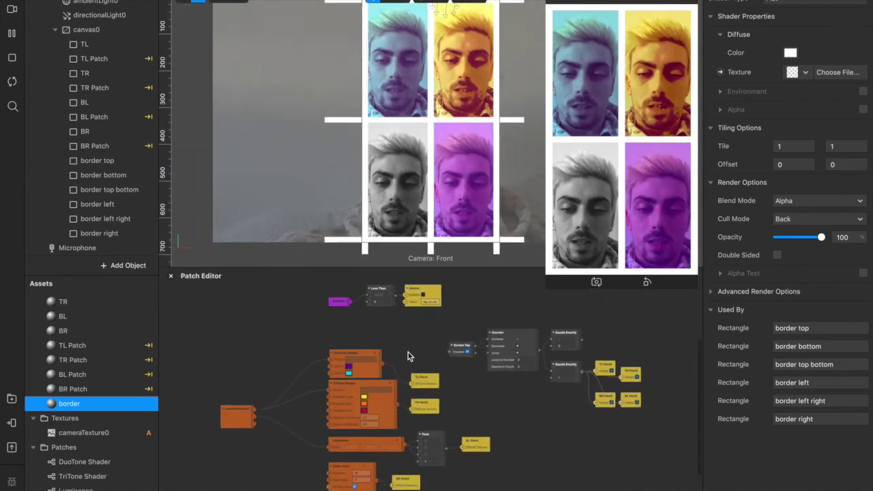
scroll(408, 352, up, 1)
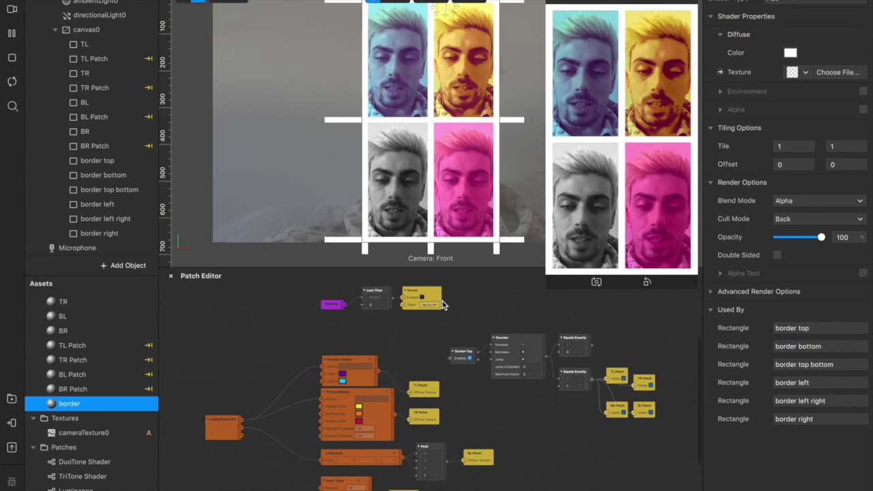
- Move the instruction patch group slightly closer to the shader patches in the graph, and select the BL Patch rectangle
drag(444, 305, 437, 318)
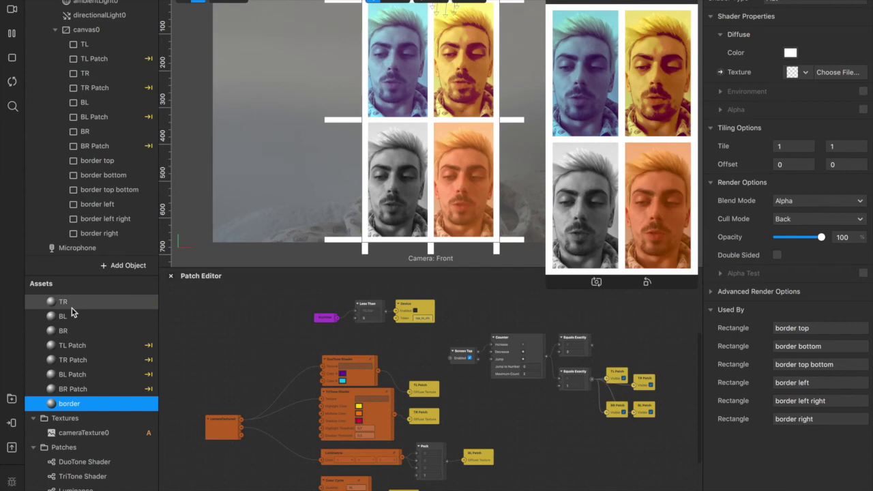
scroll(73, 311, up, 1)
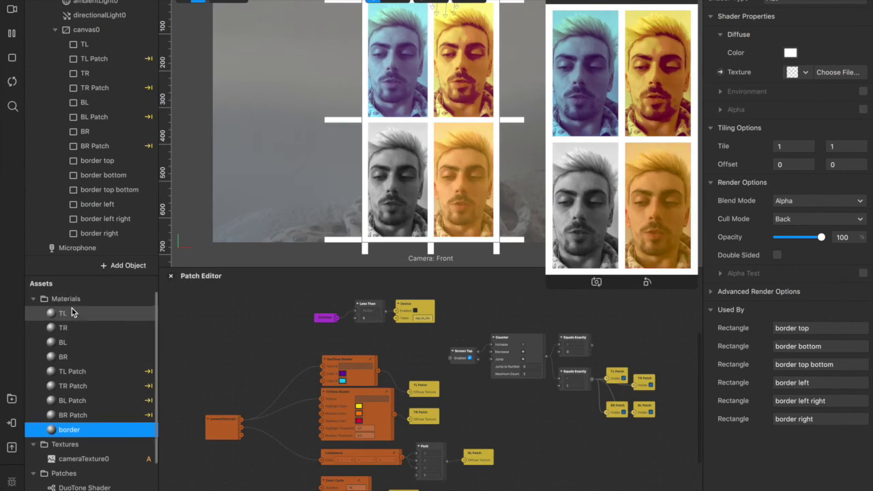
click(95, 117)
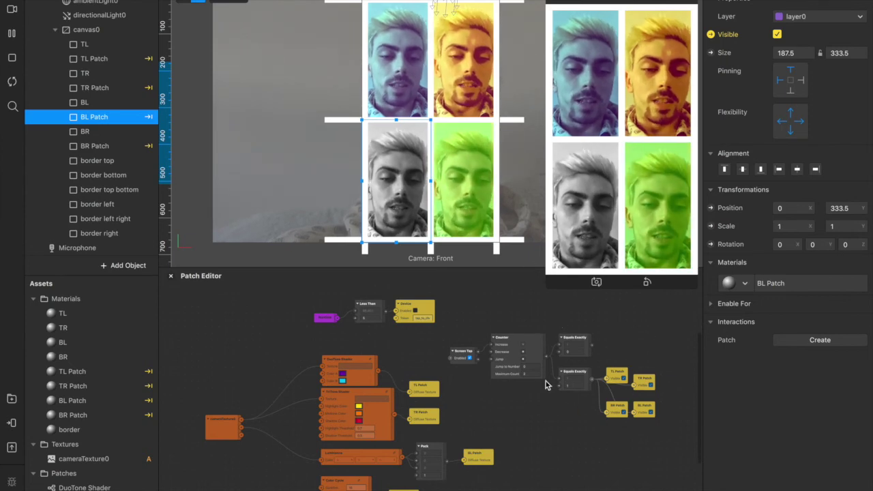
- Test the tap-toggled colour effects in the simulator preview, restarting the effect to check the tap instruction as well
click(622, 183)
click(622, 183)
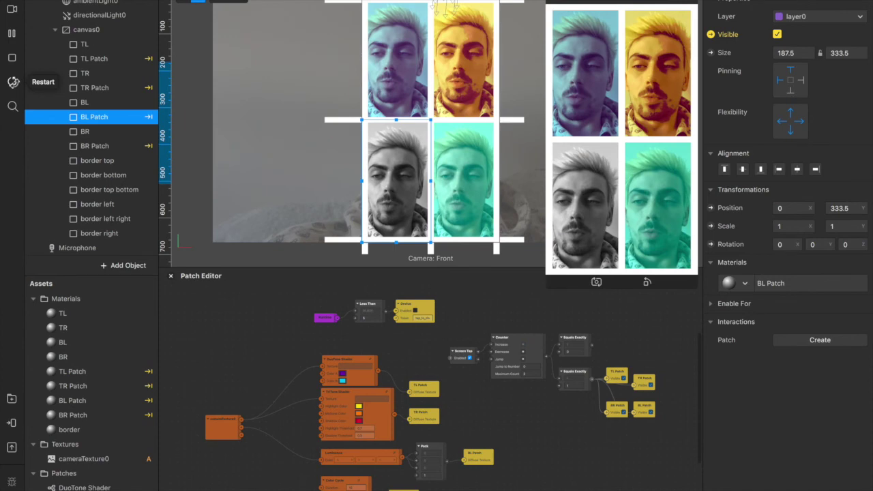
click(13, 81)
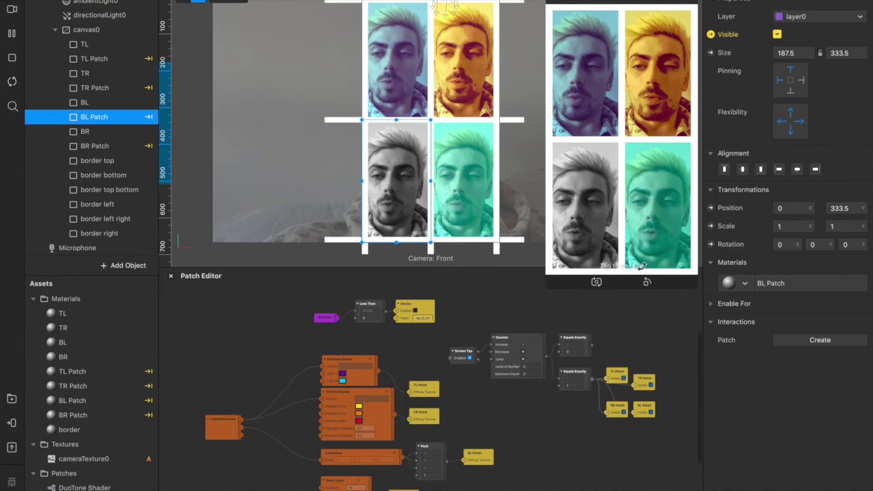
click(650, 164)
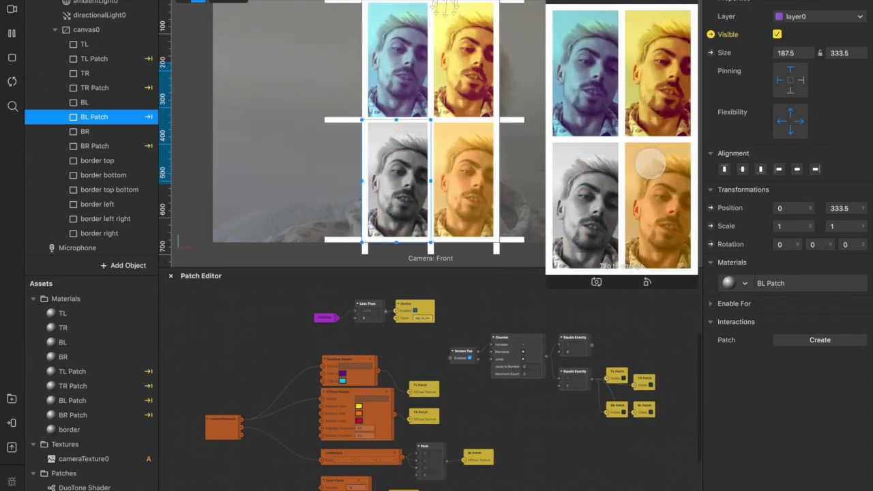